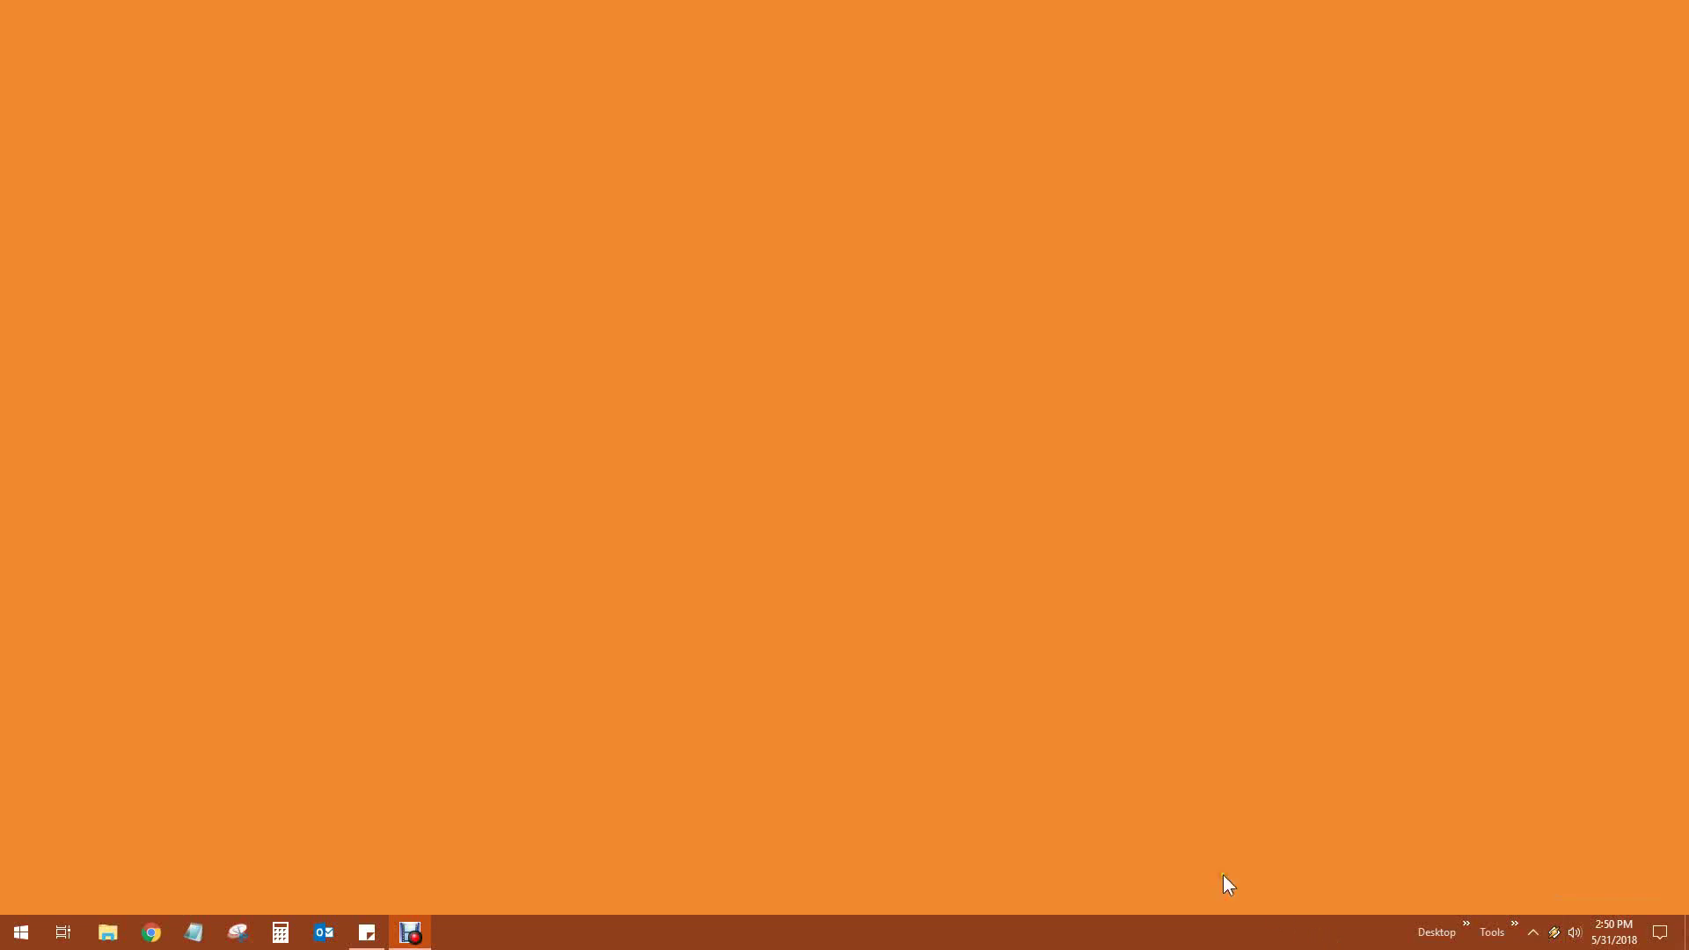
Open File Explorer from the taskbar so it shows Quick access
click(105, 936)
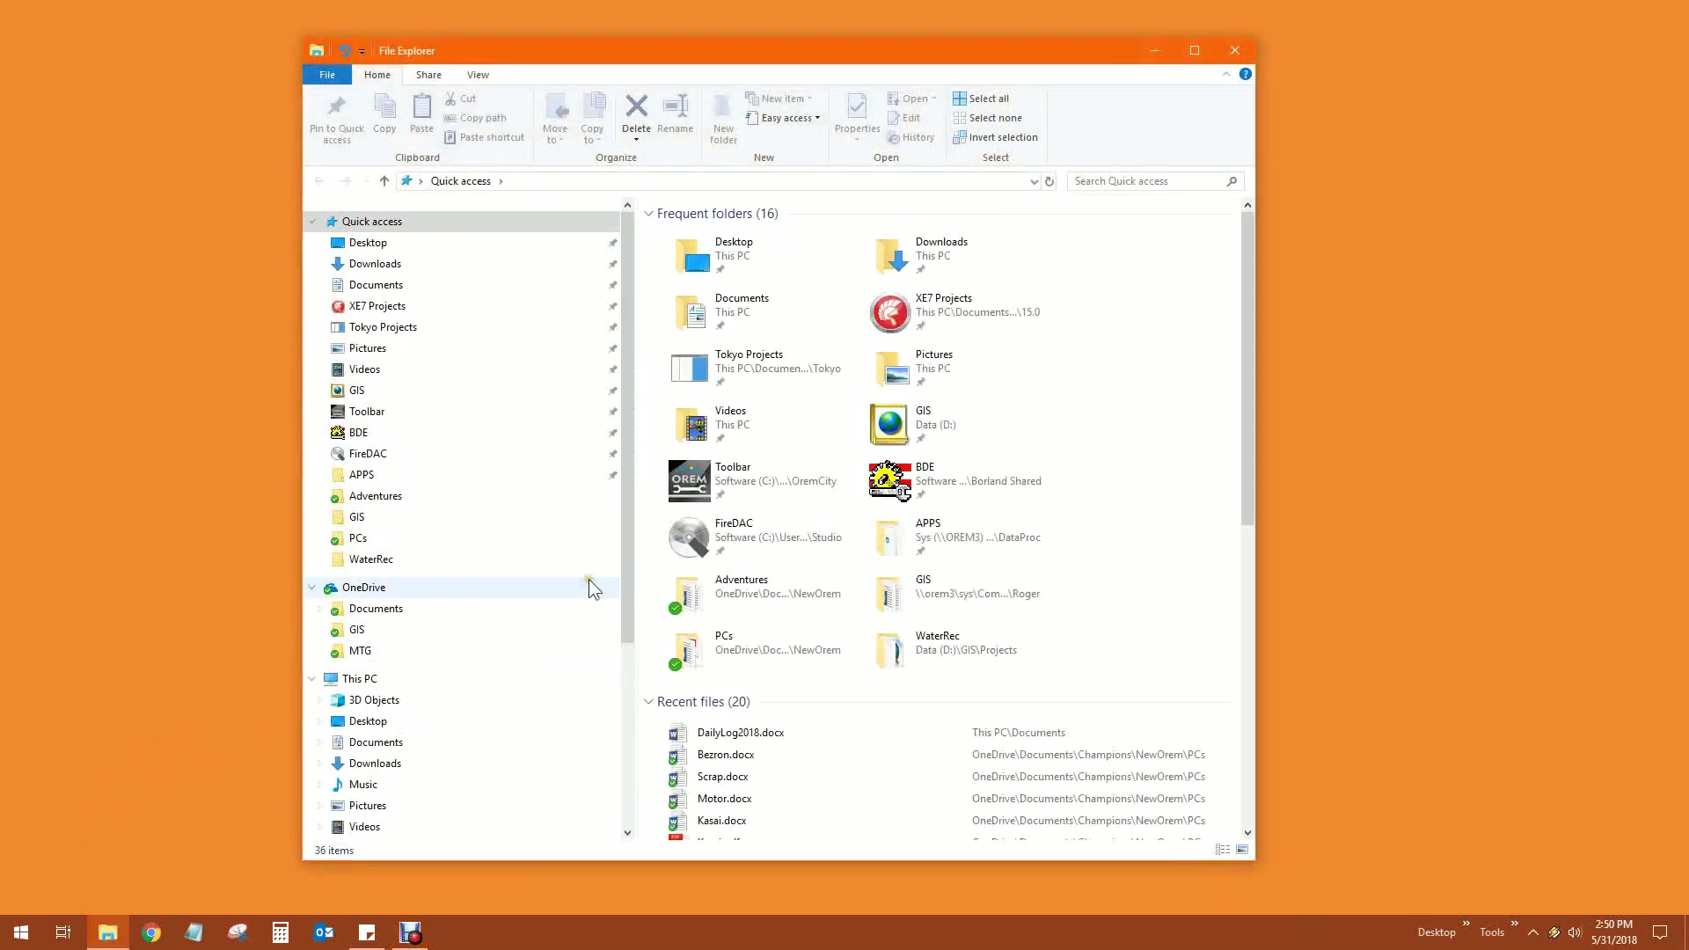
Navigate File Explorer to the network path \\pw4server\sys\dataproc\apps\ through the address bar
drag(762, 62, 809, 60)
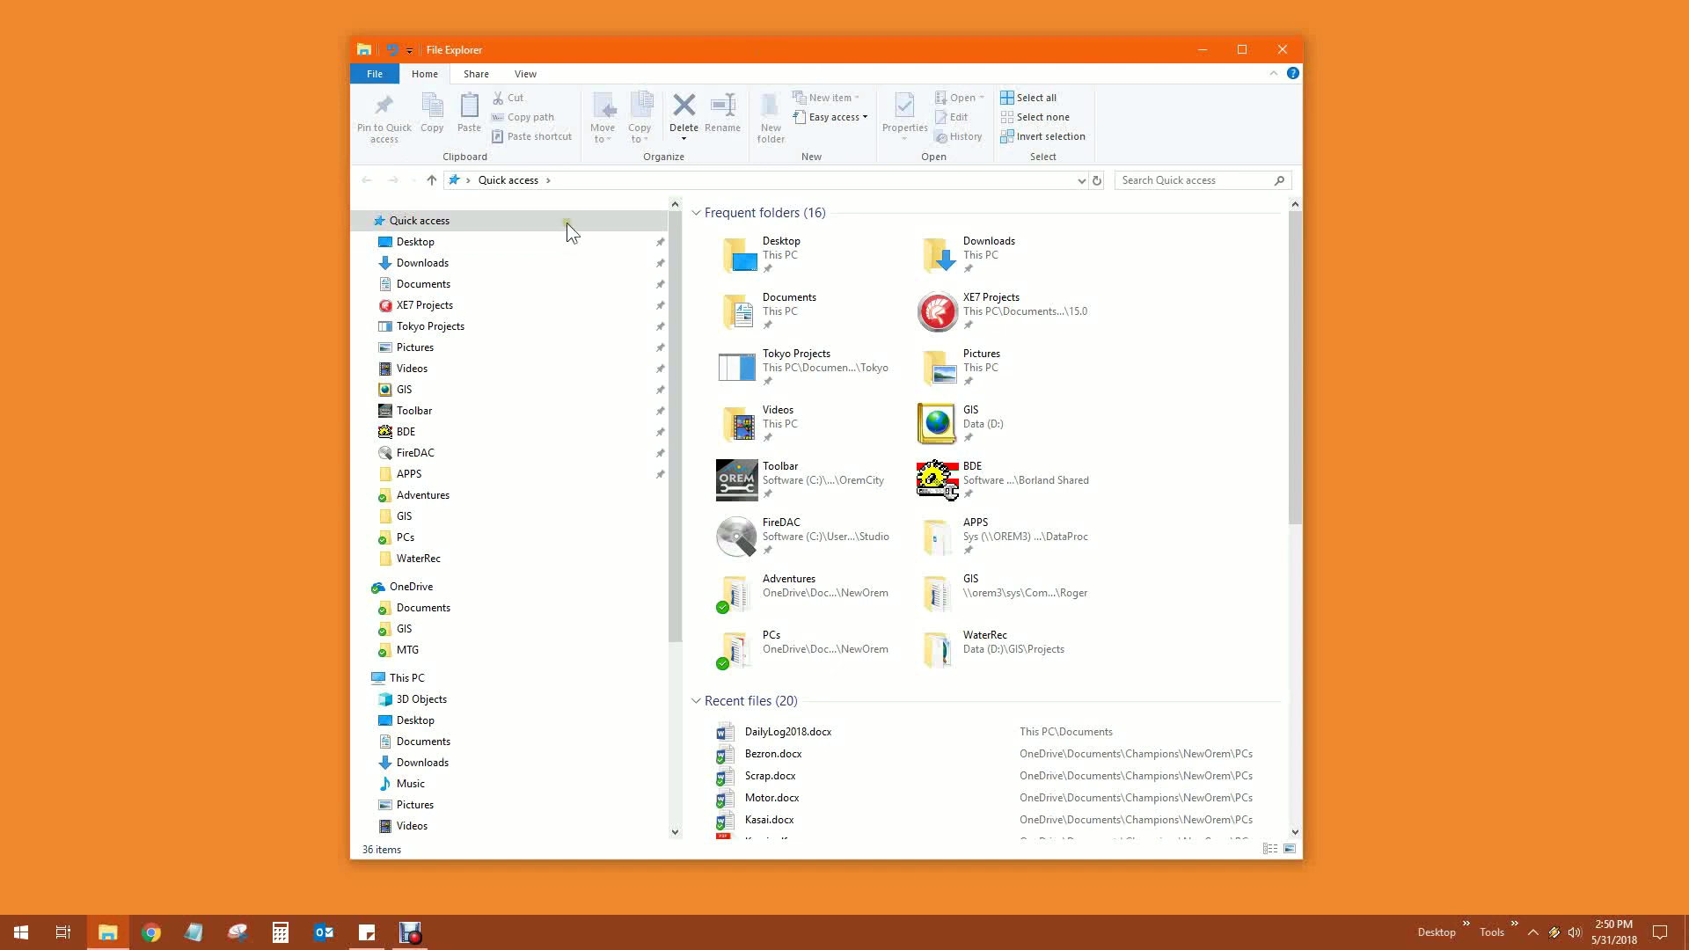
click(697, 180)
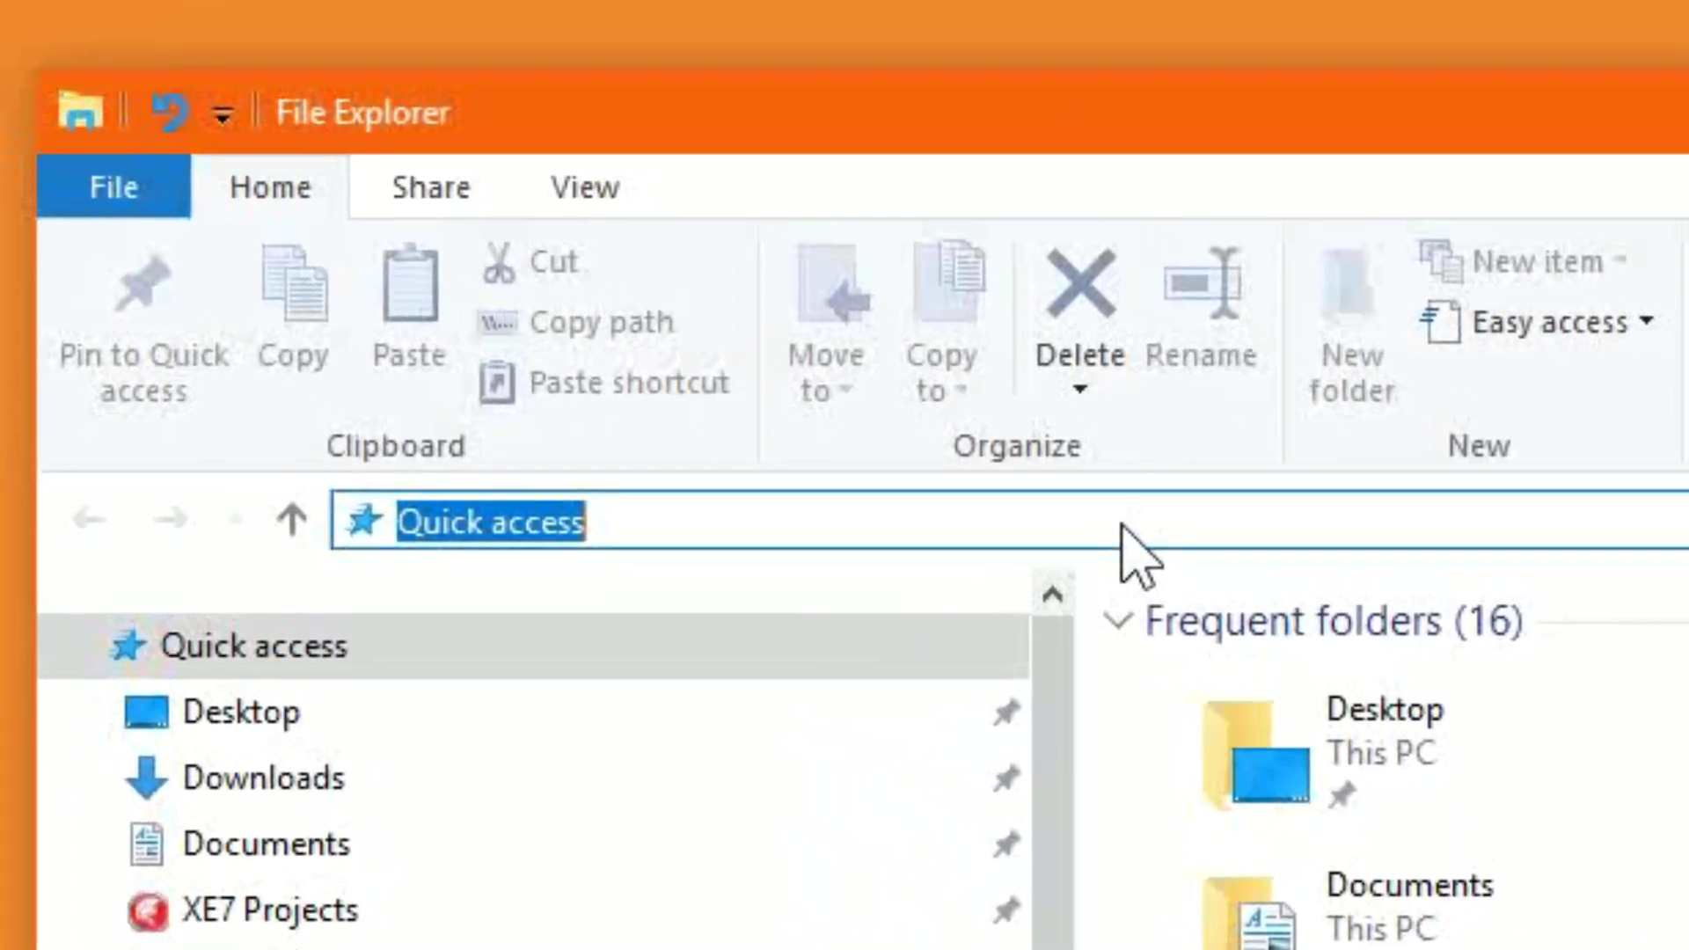
text(\\)
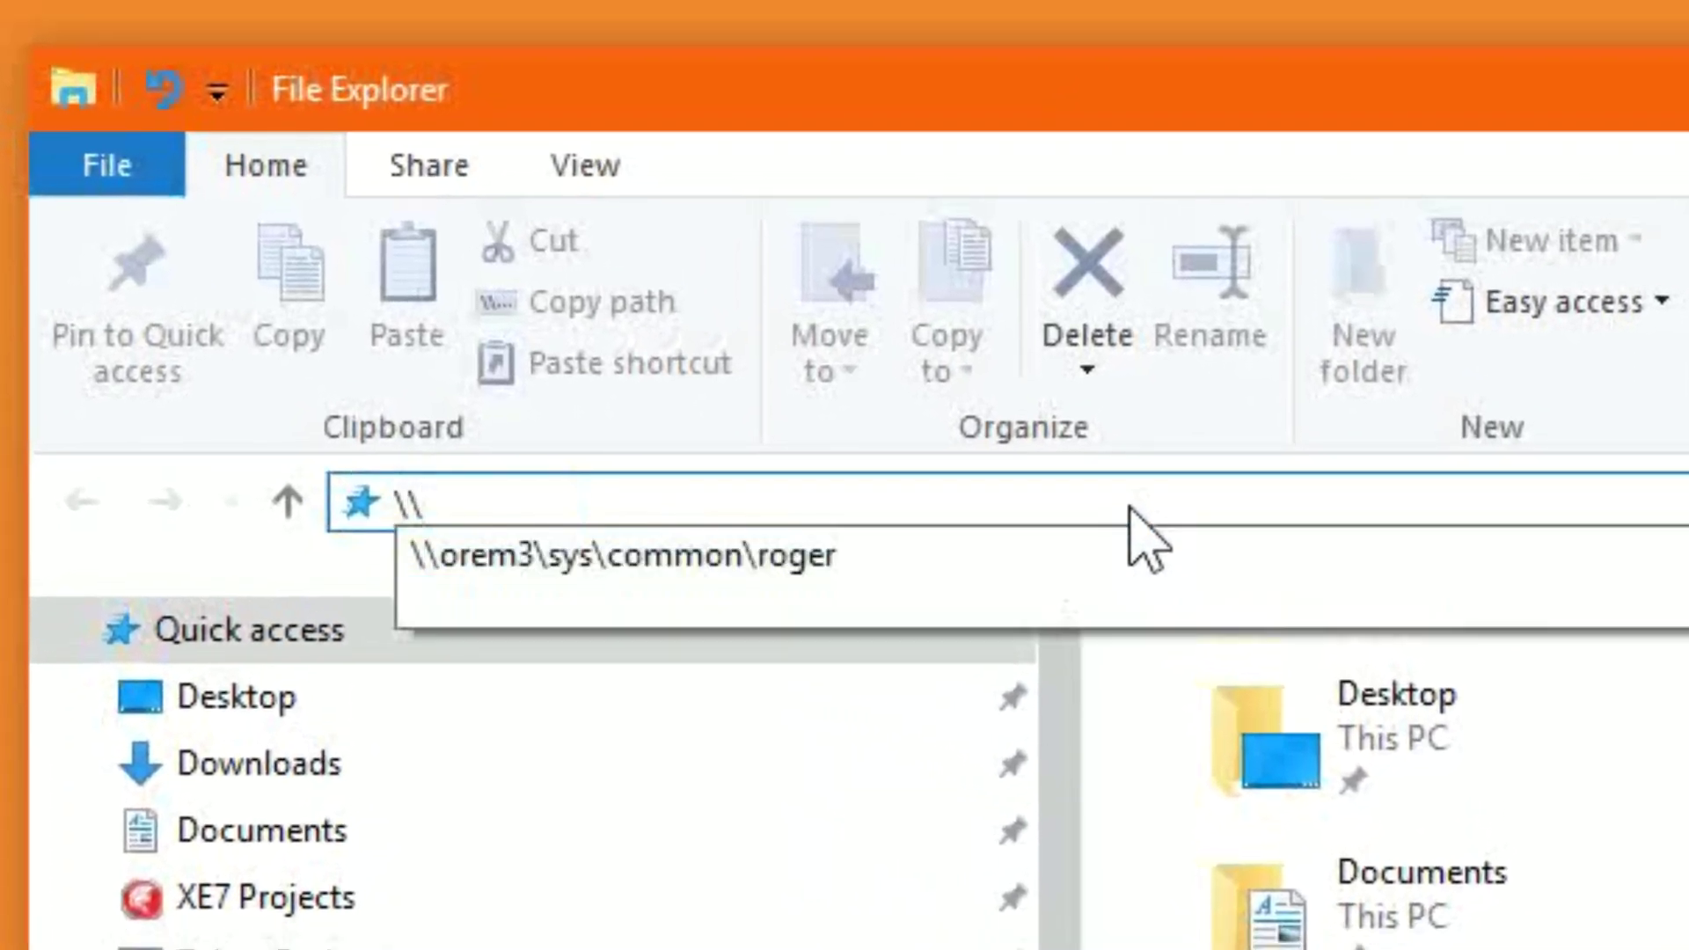
text(pw4)
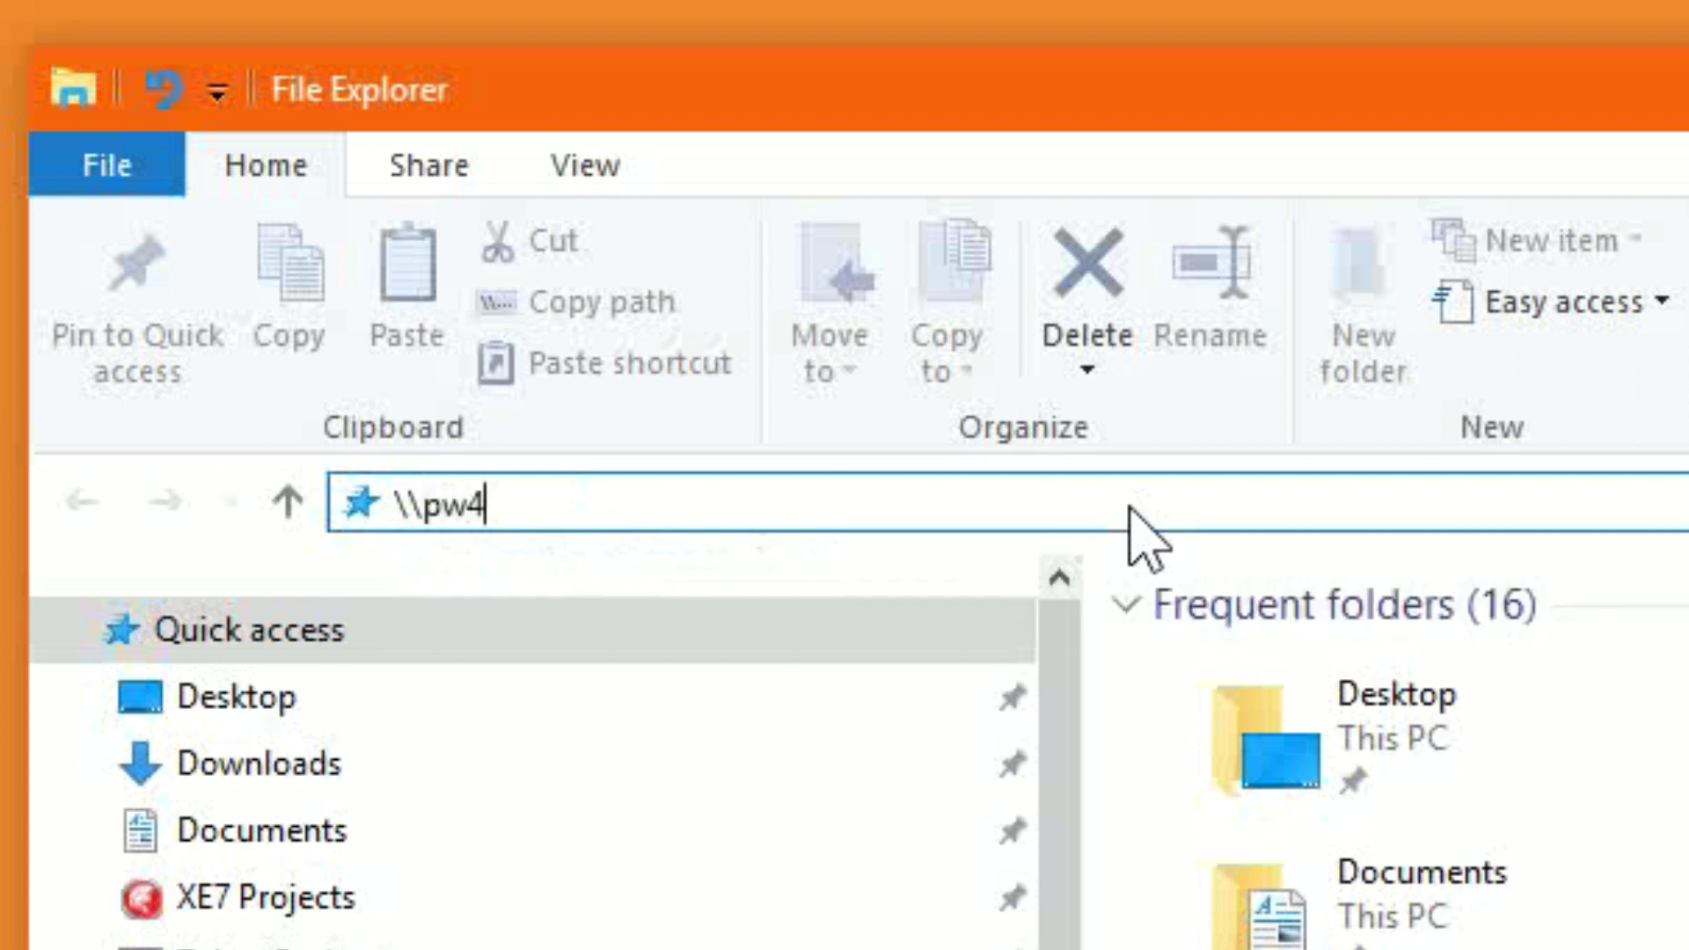
text(server\)
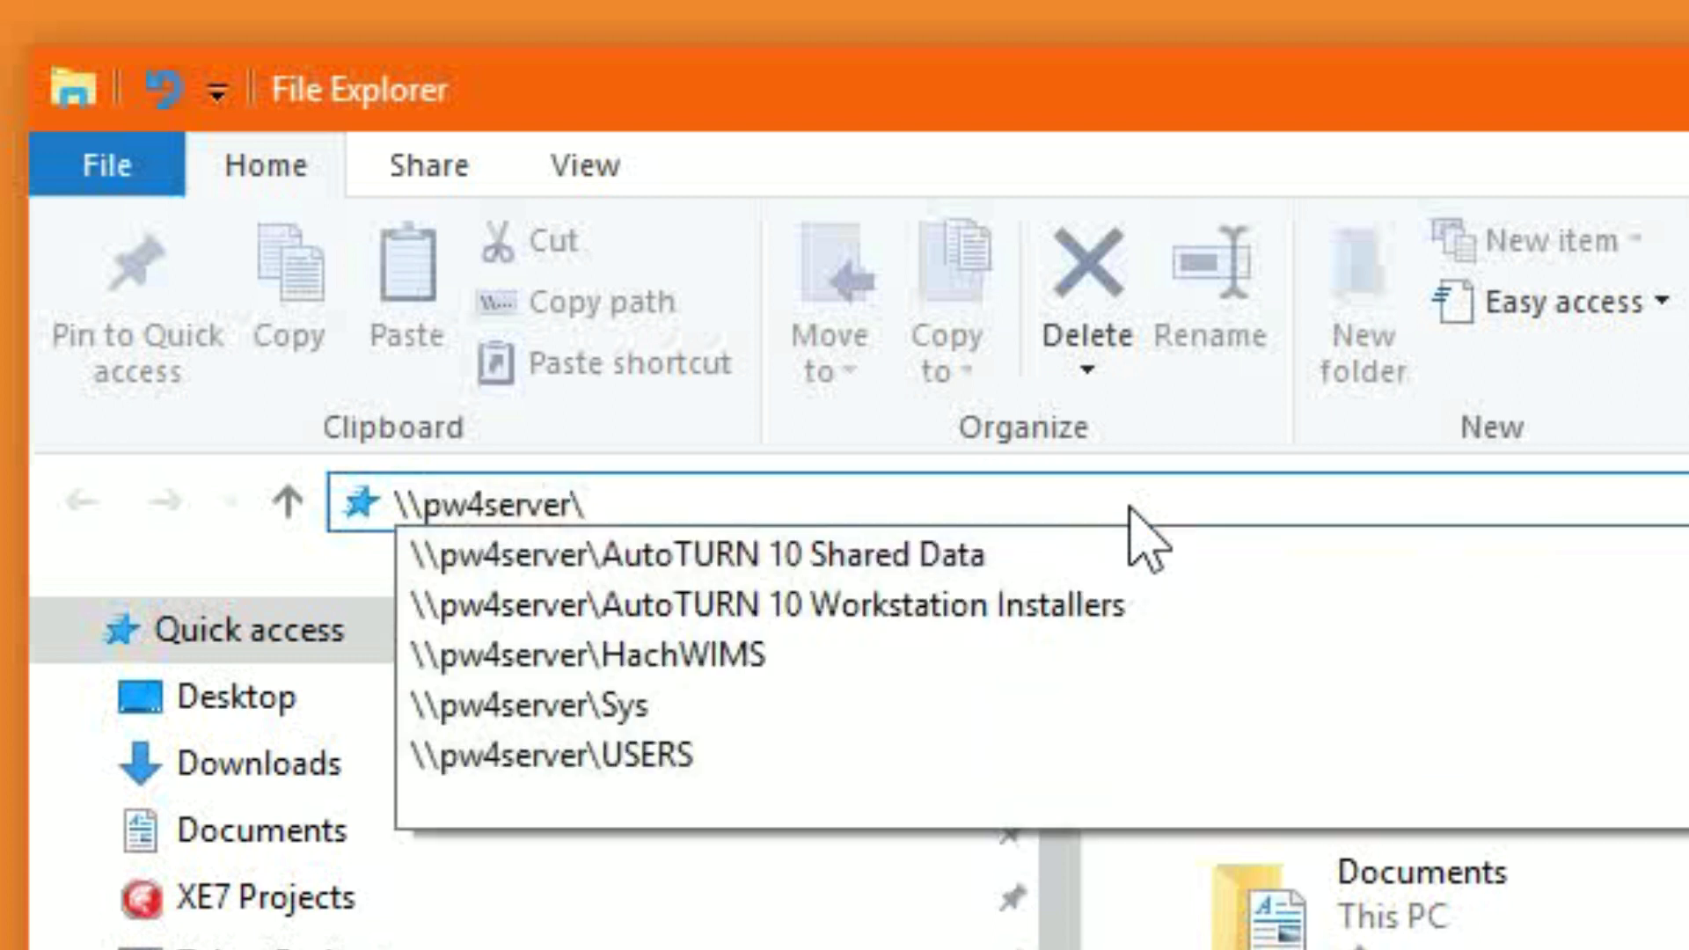
text(sys\)
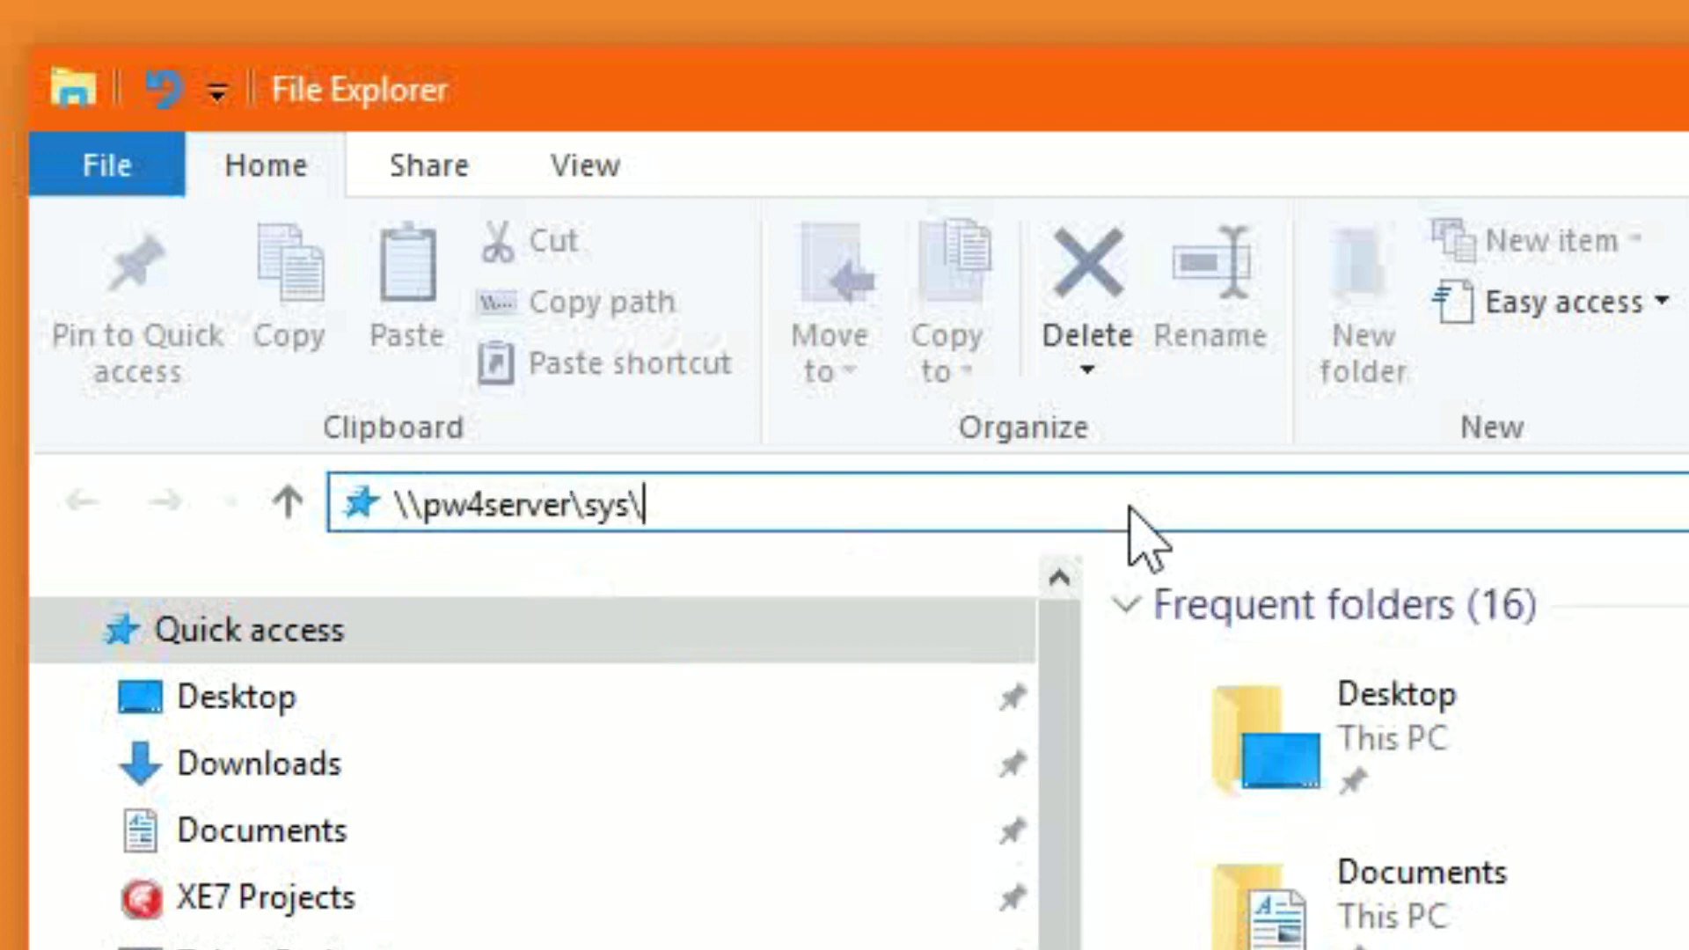
text(dataproc)
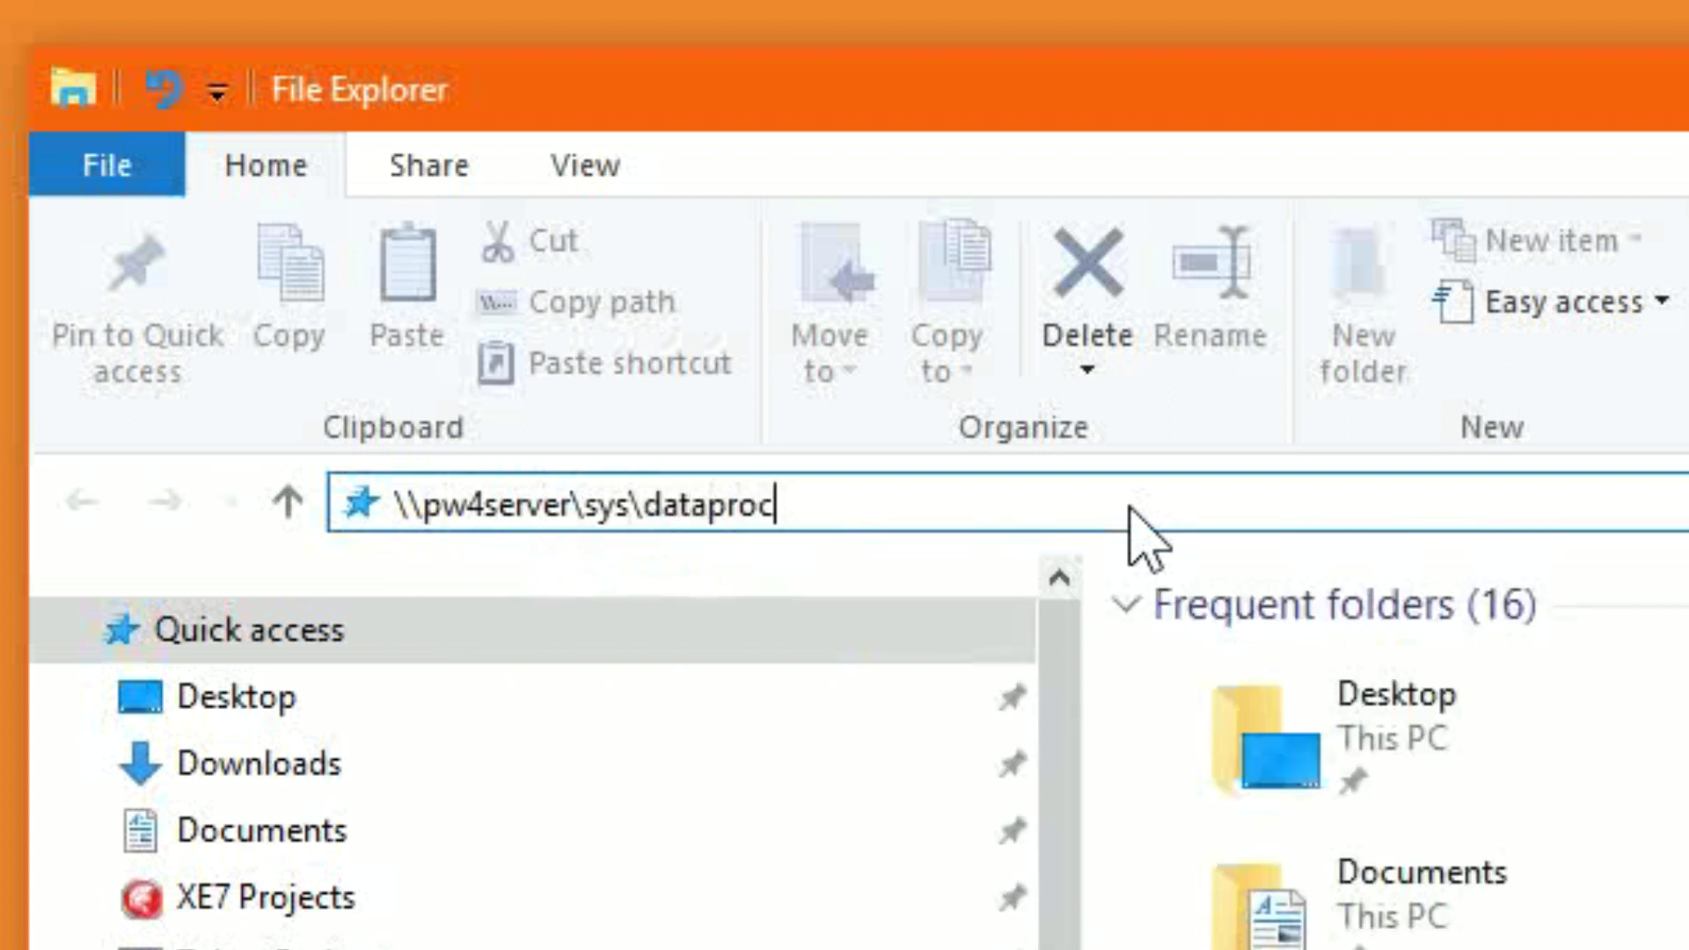
text(\apps\)
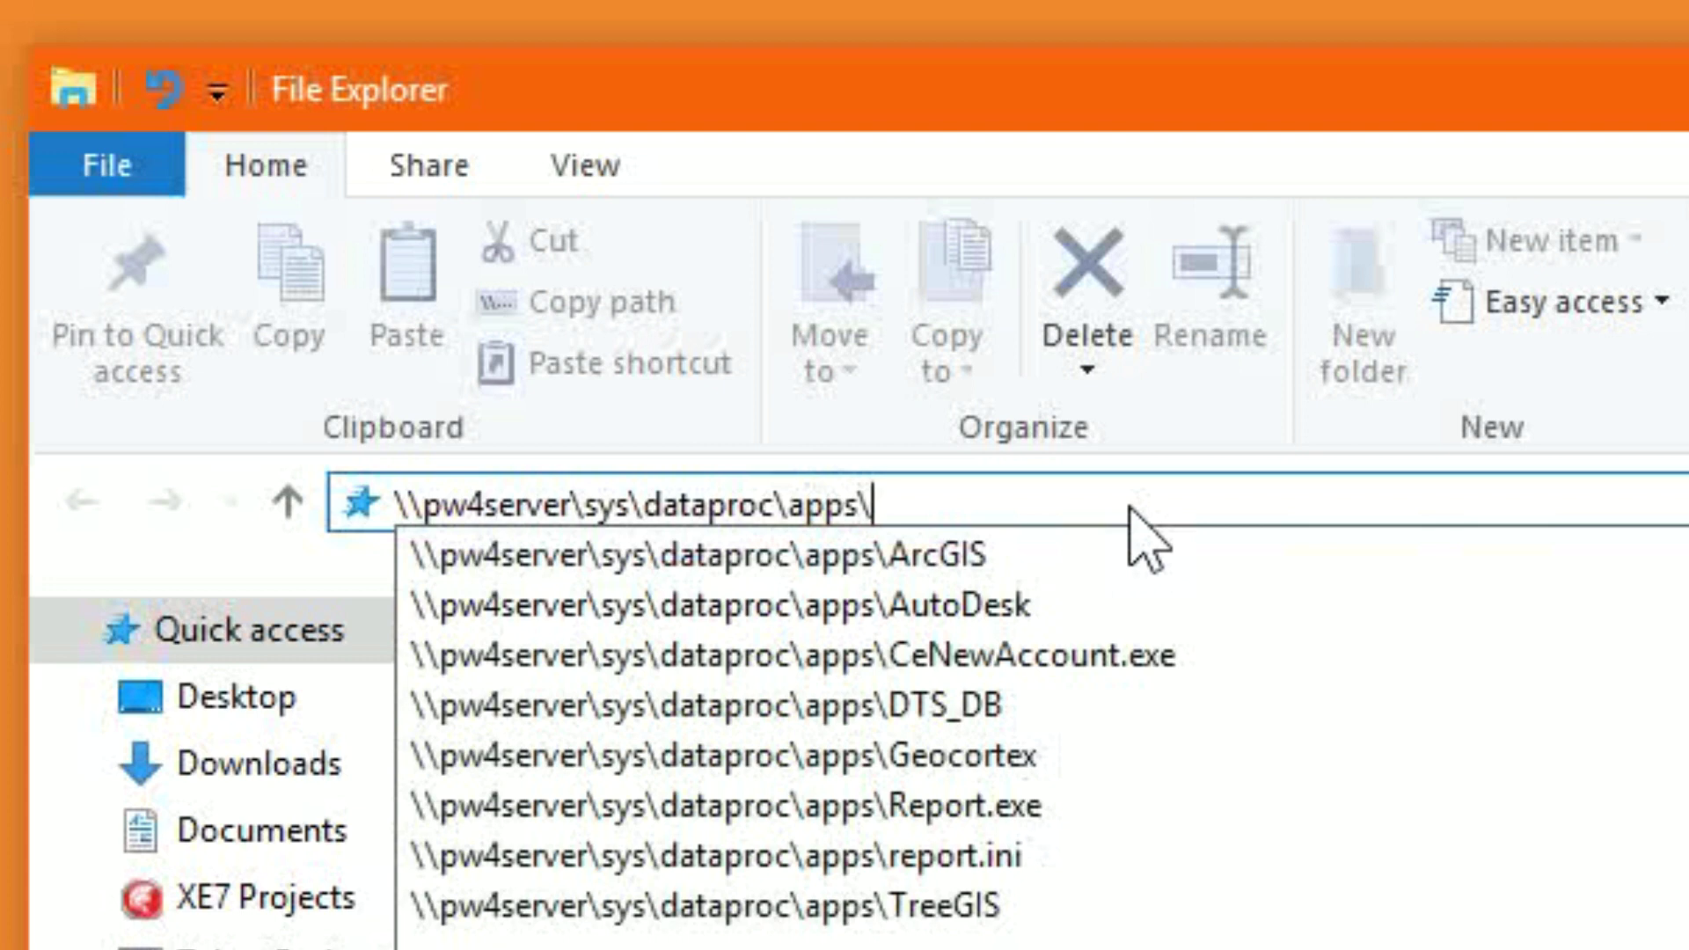
key(Return)
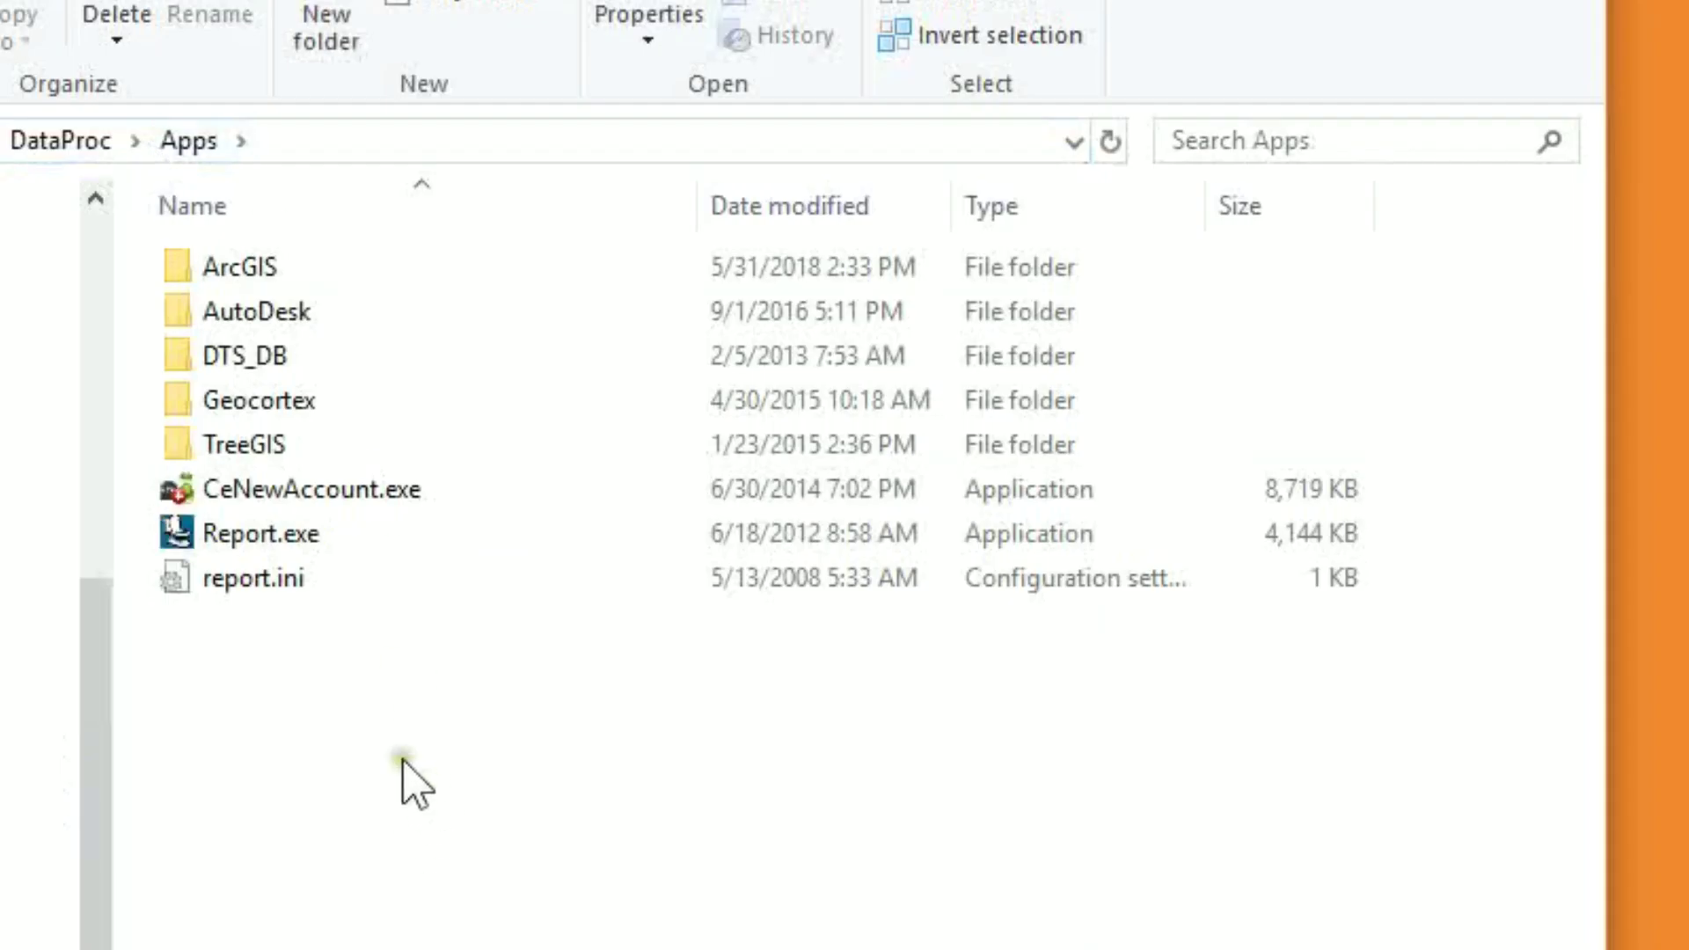
Open ArcGIS > Pro_2_1_Install and launch the ArcGISPro_21_161559.exe installer
double_click(246, 274)
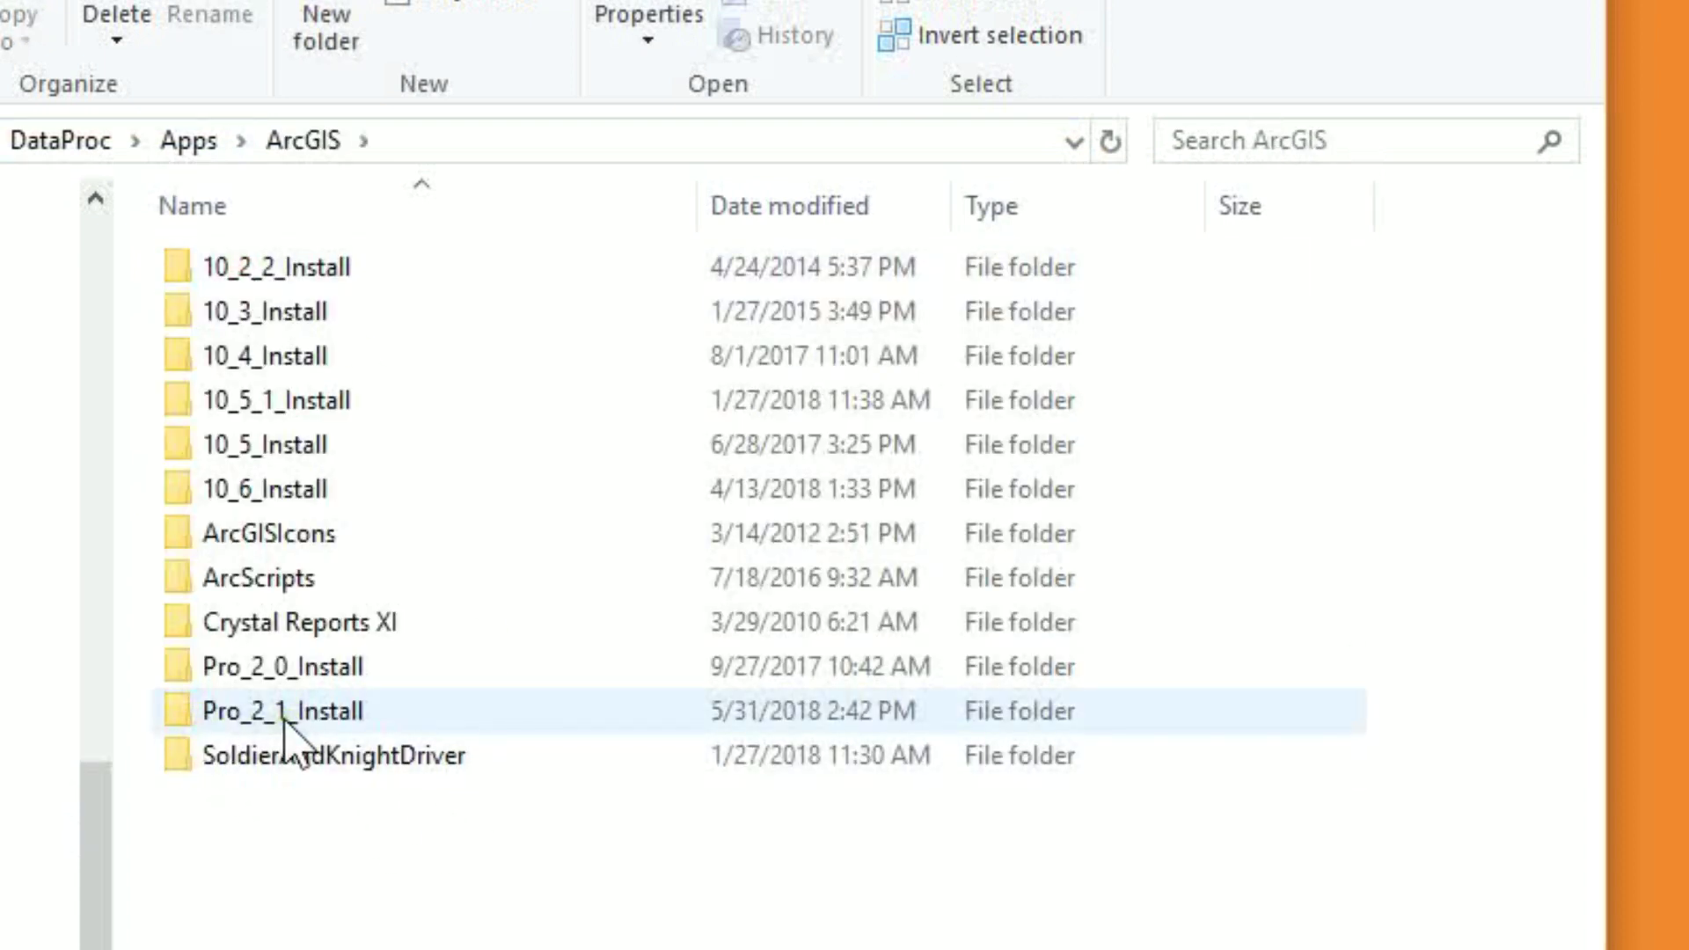
double_click(219, 714)
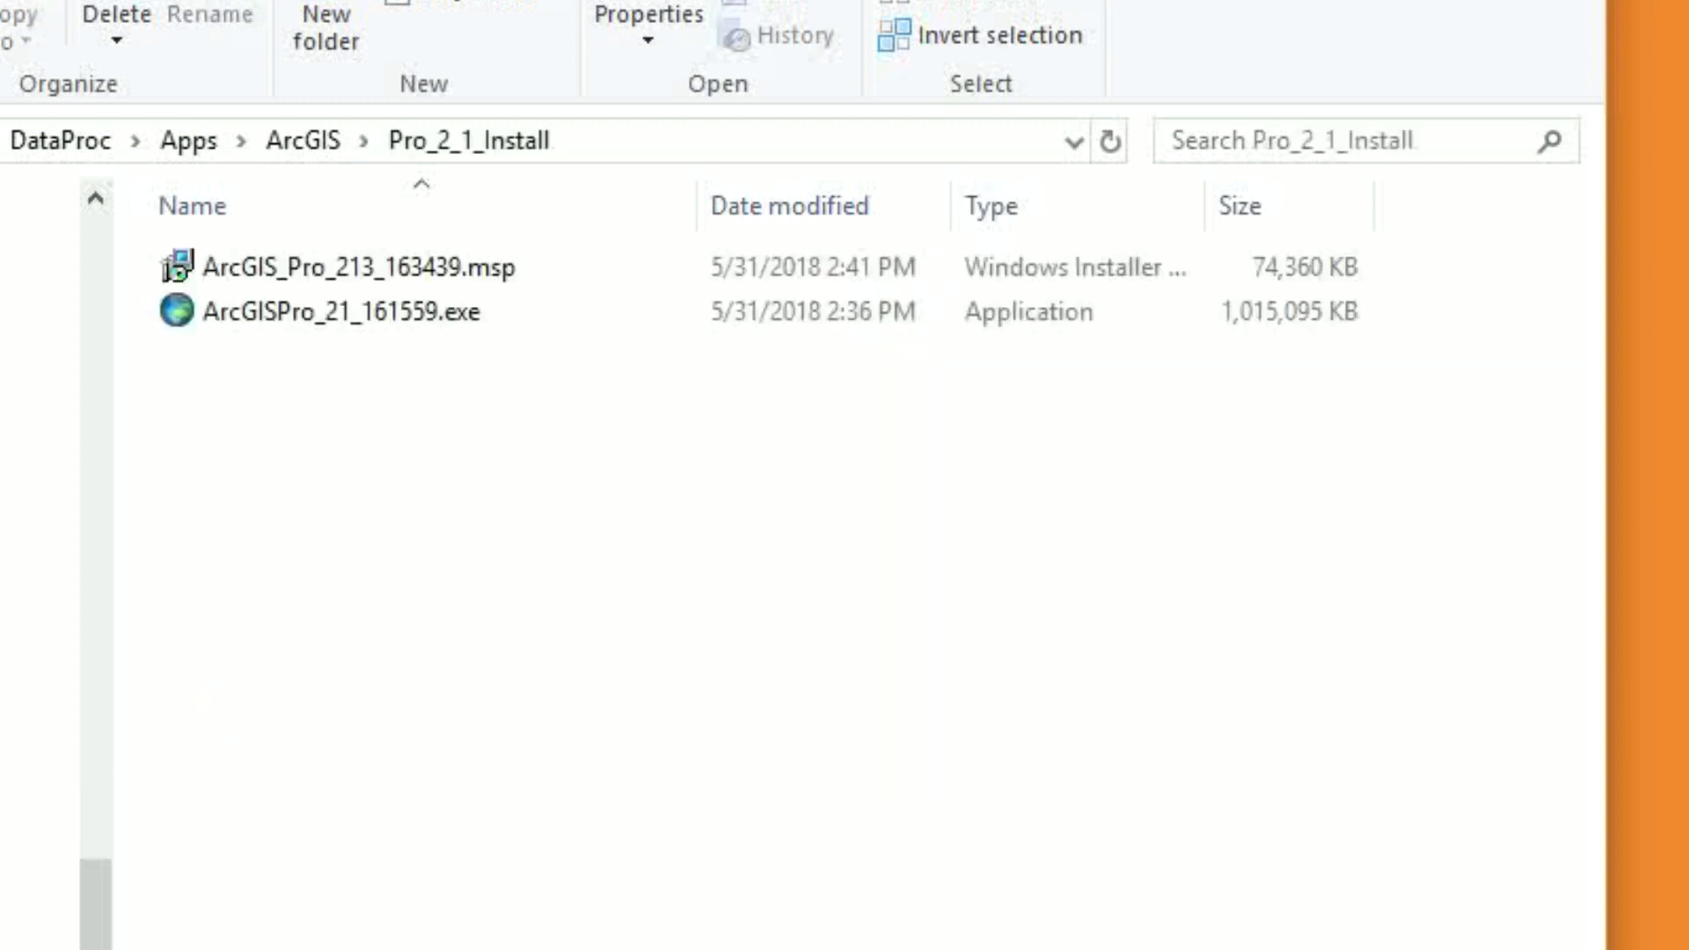
click(292, 315)
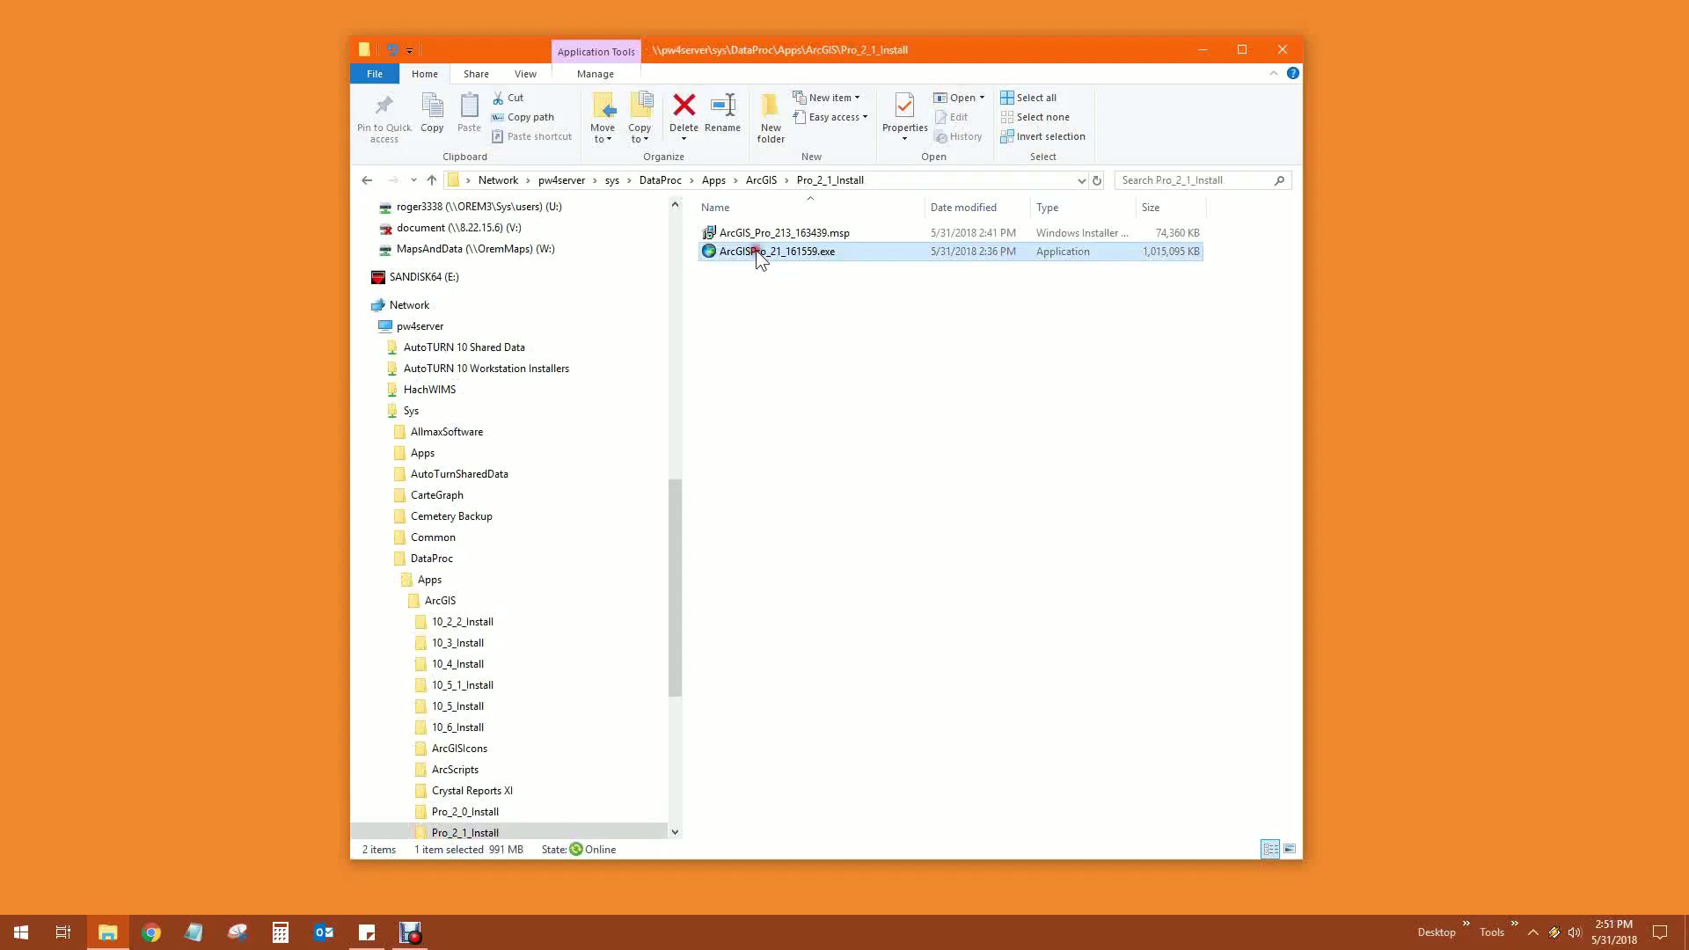
double_click(292, 315)
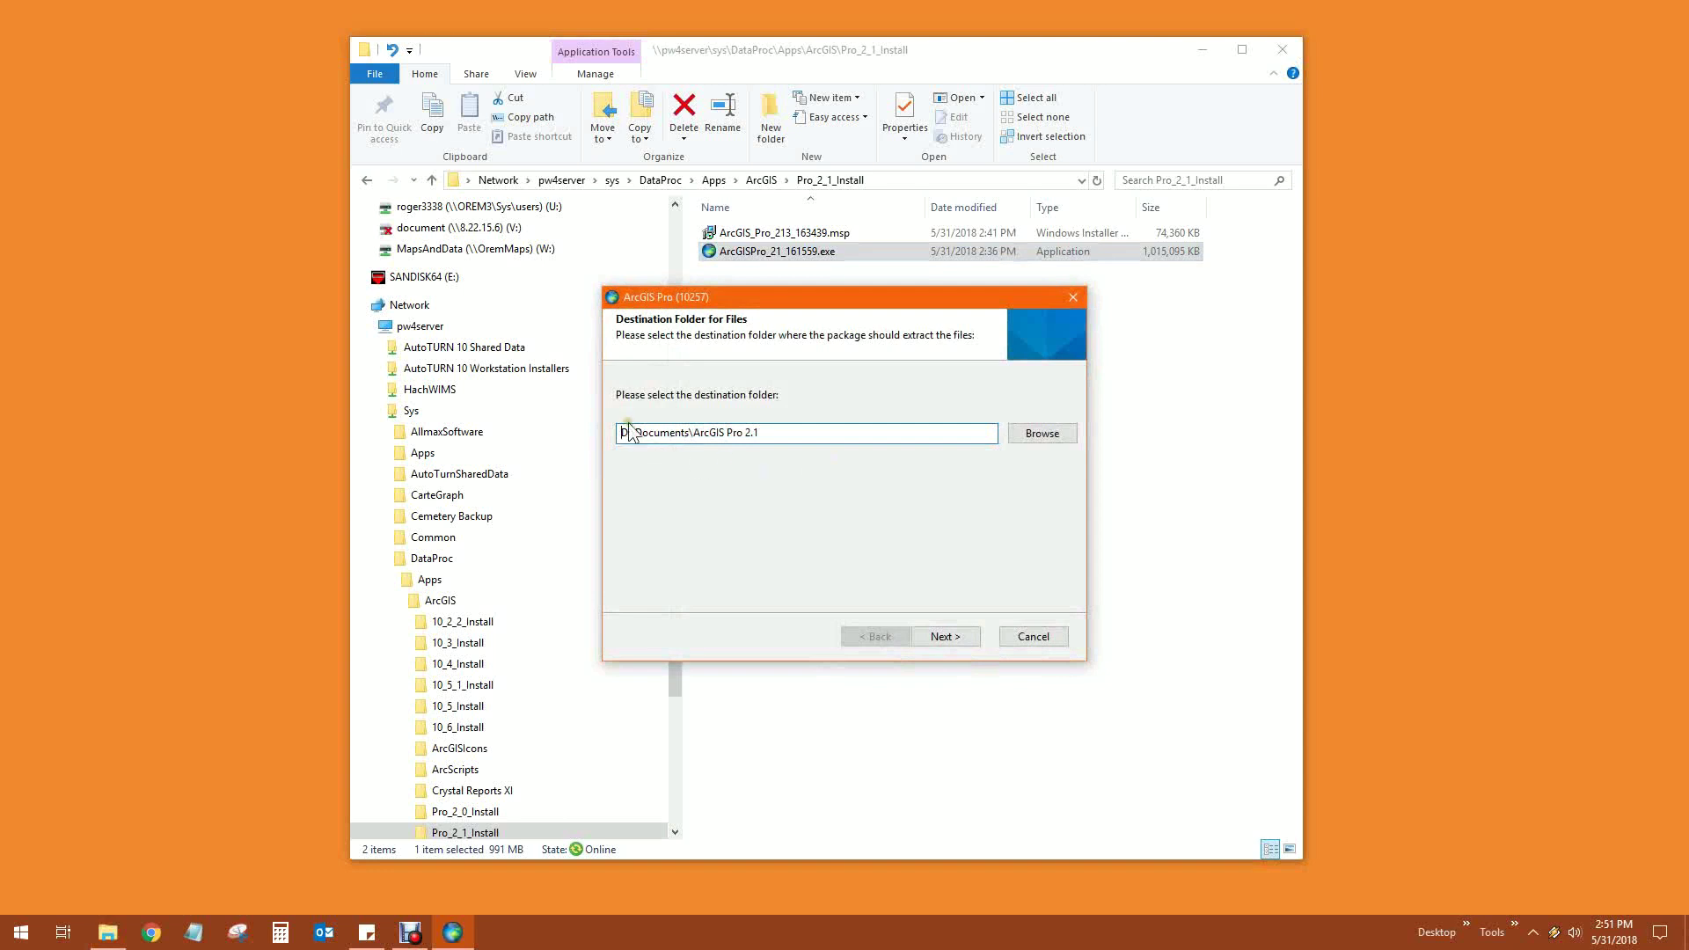
Replace Documents with Downloads so the destination reads D:\Downloads\ArcGIS Pro 2.1
drag(648, 433, 674, 435)
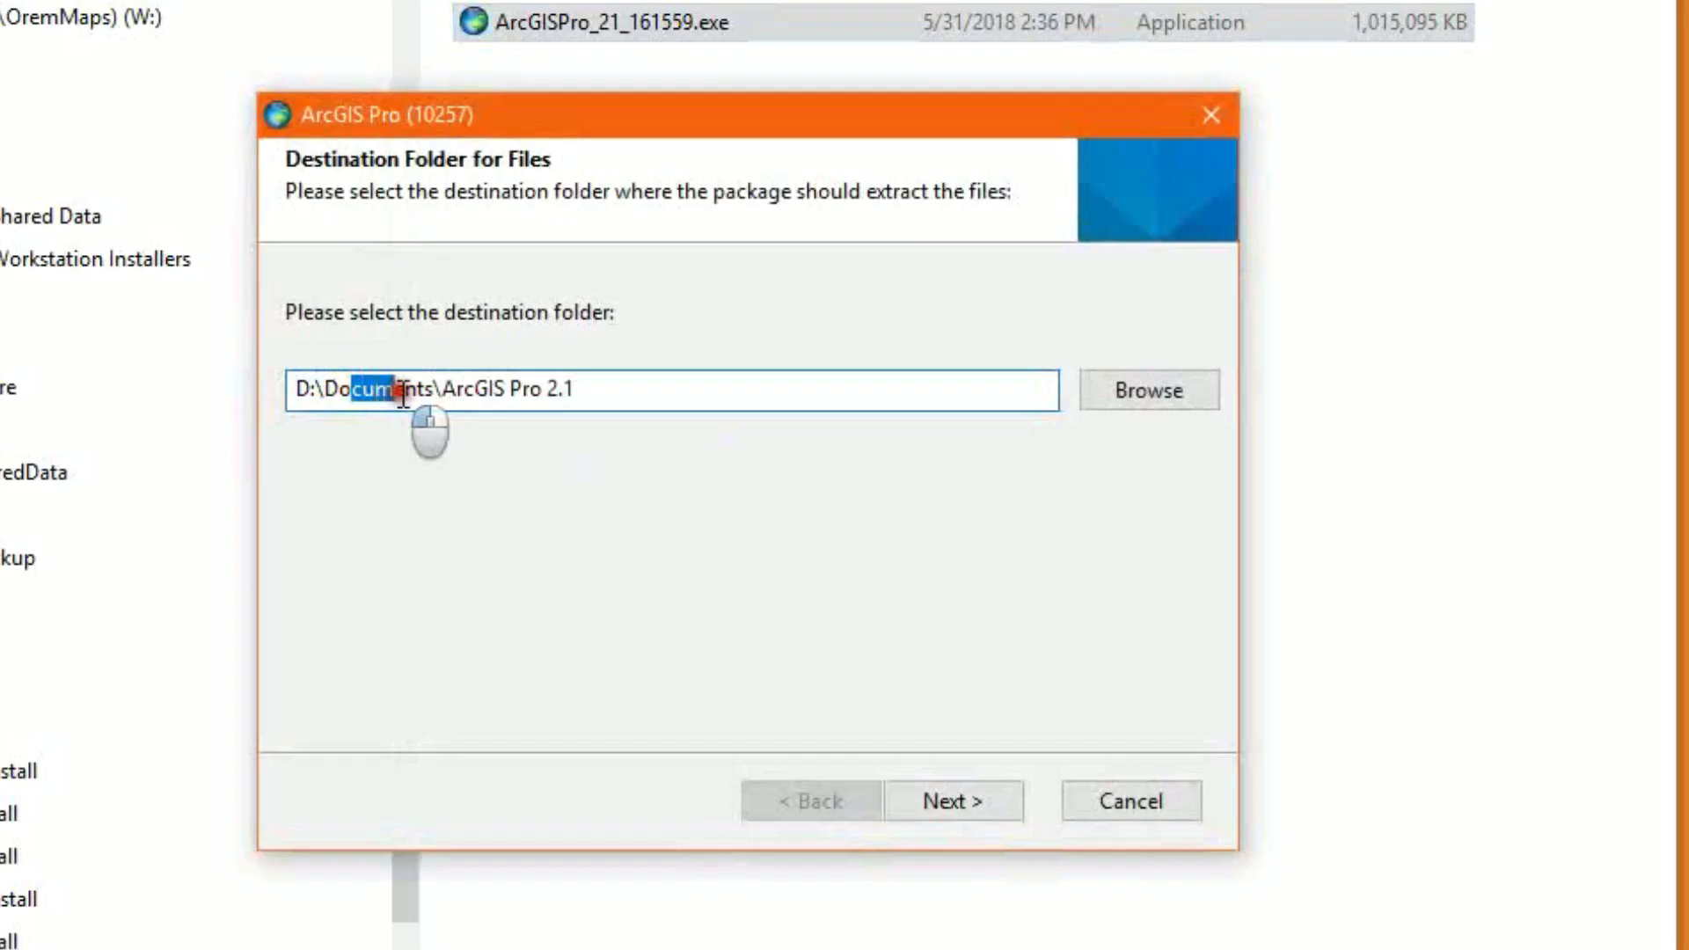
drag(403, 395, 429, 393)
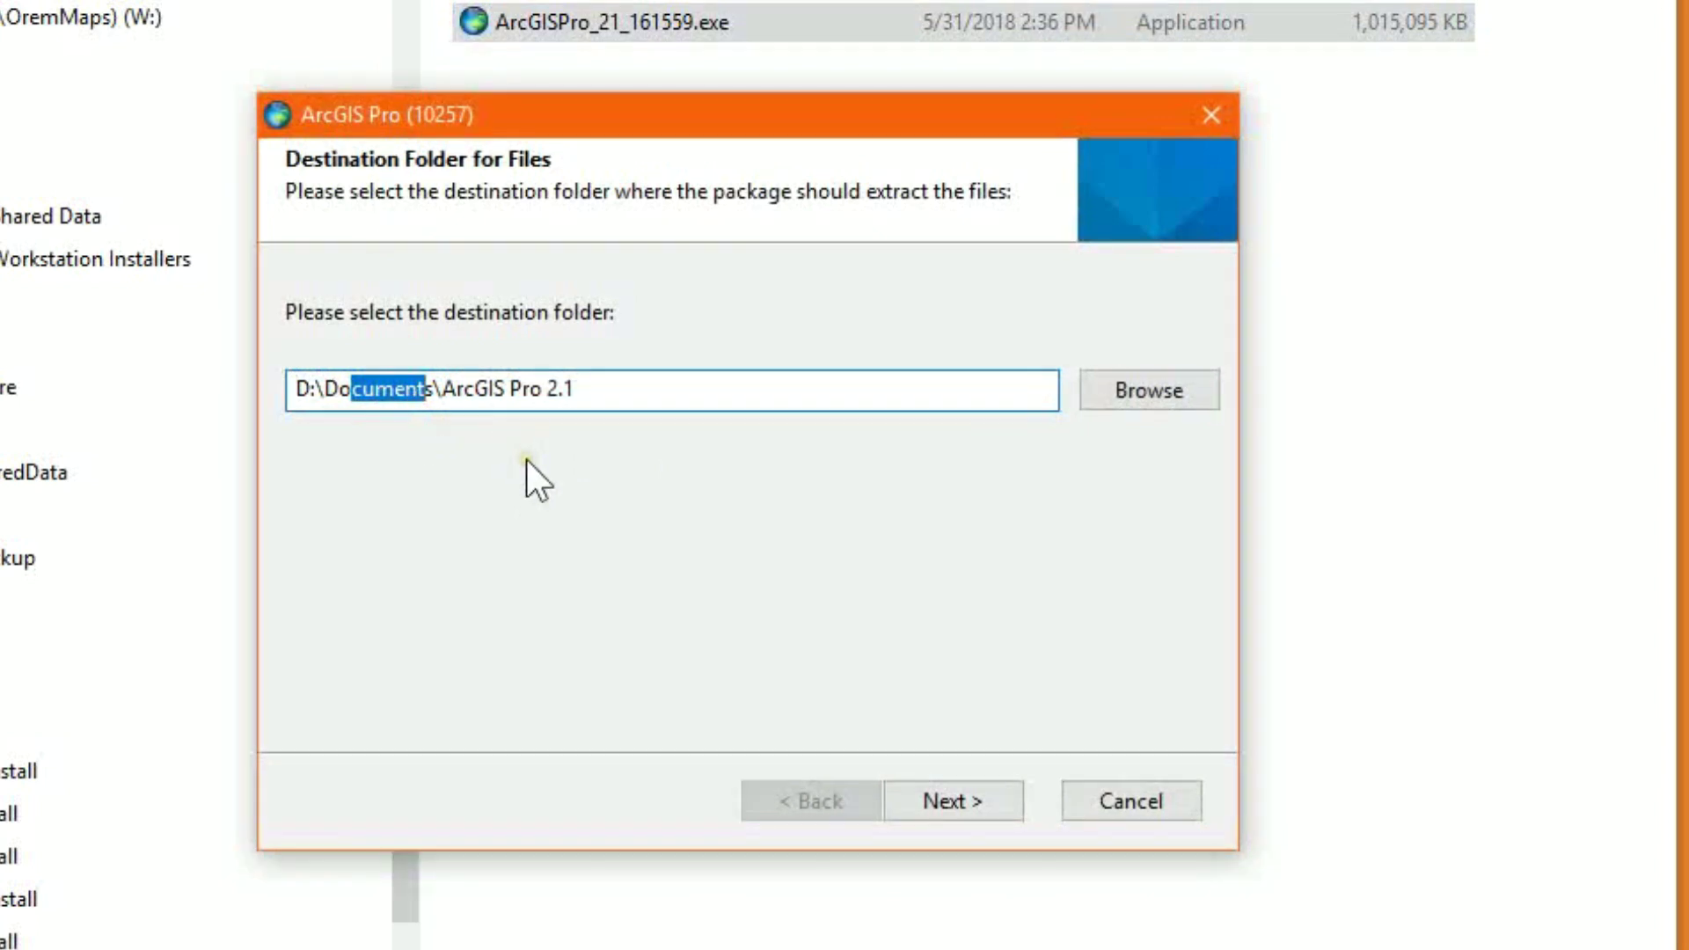
text(wnloa)
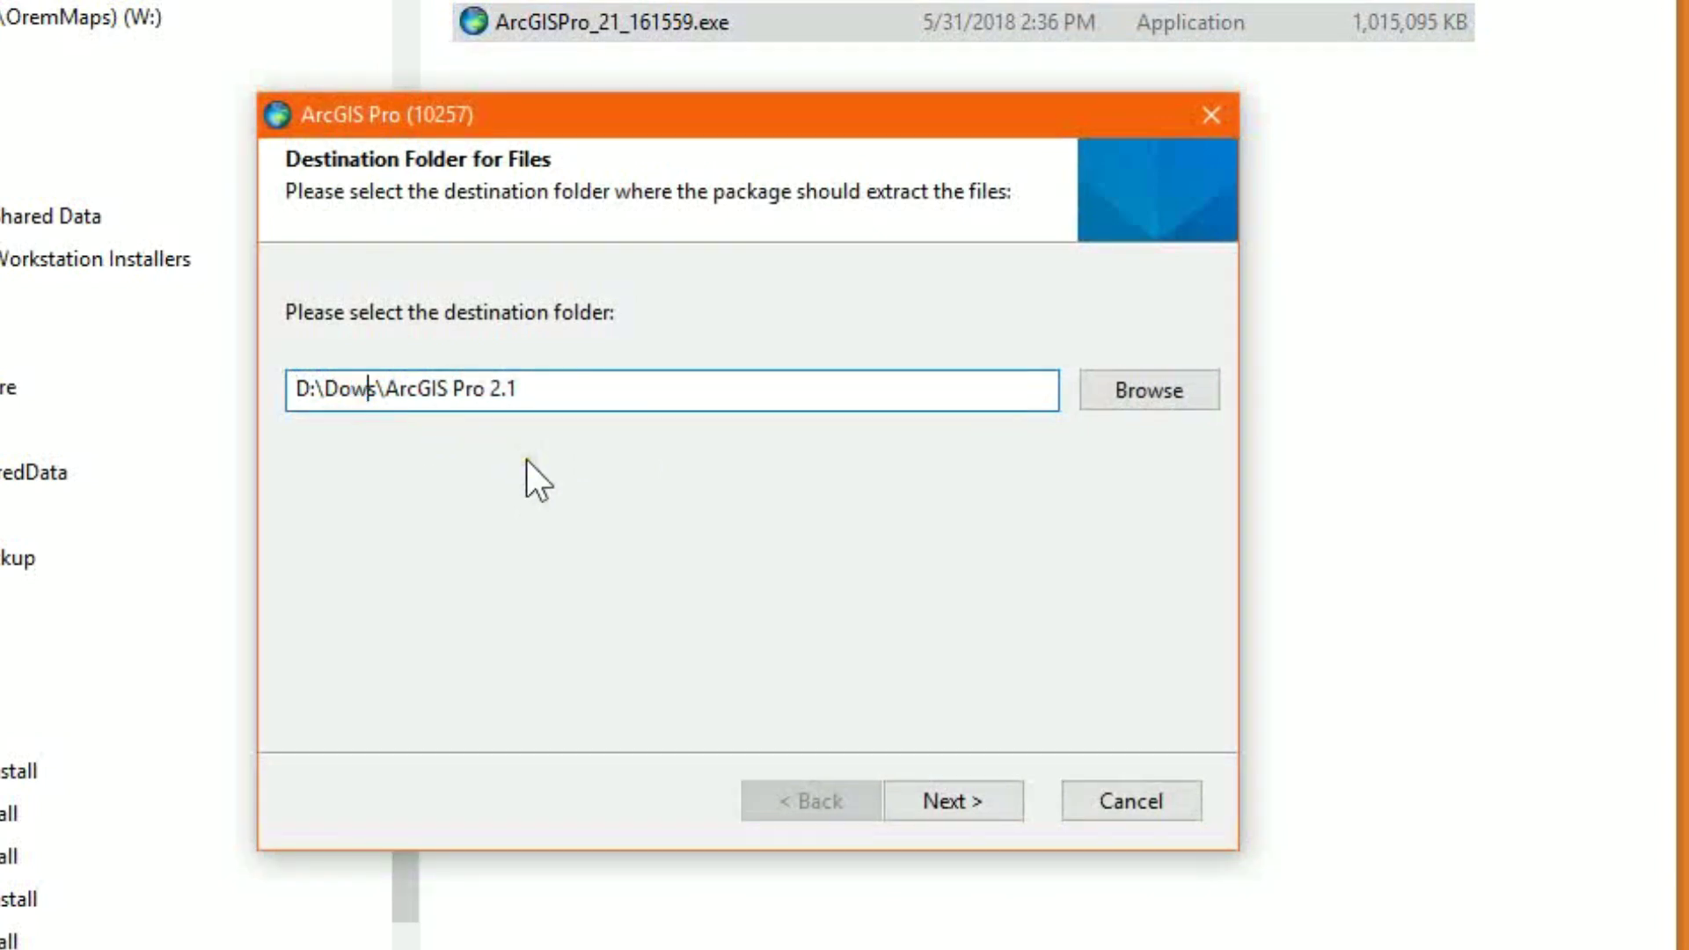
text(d)
key(BackSpace)
key(BackSpace)
text(oad)
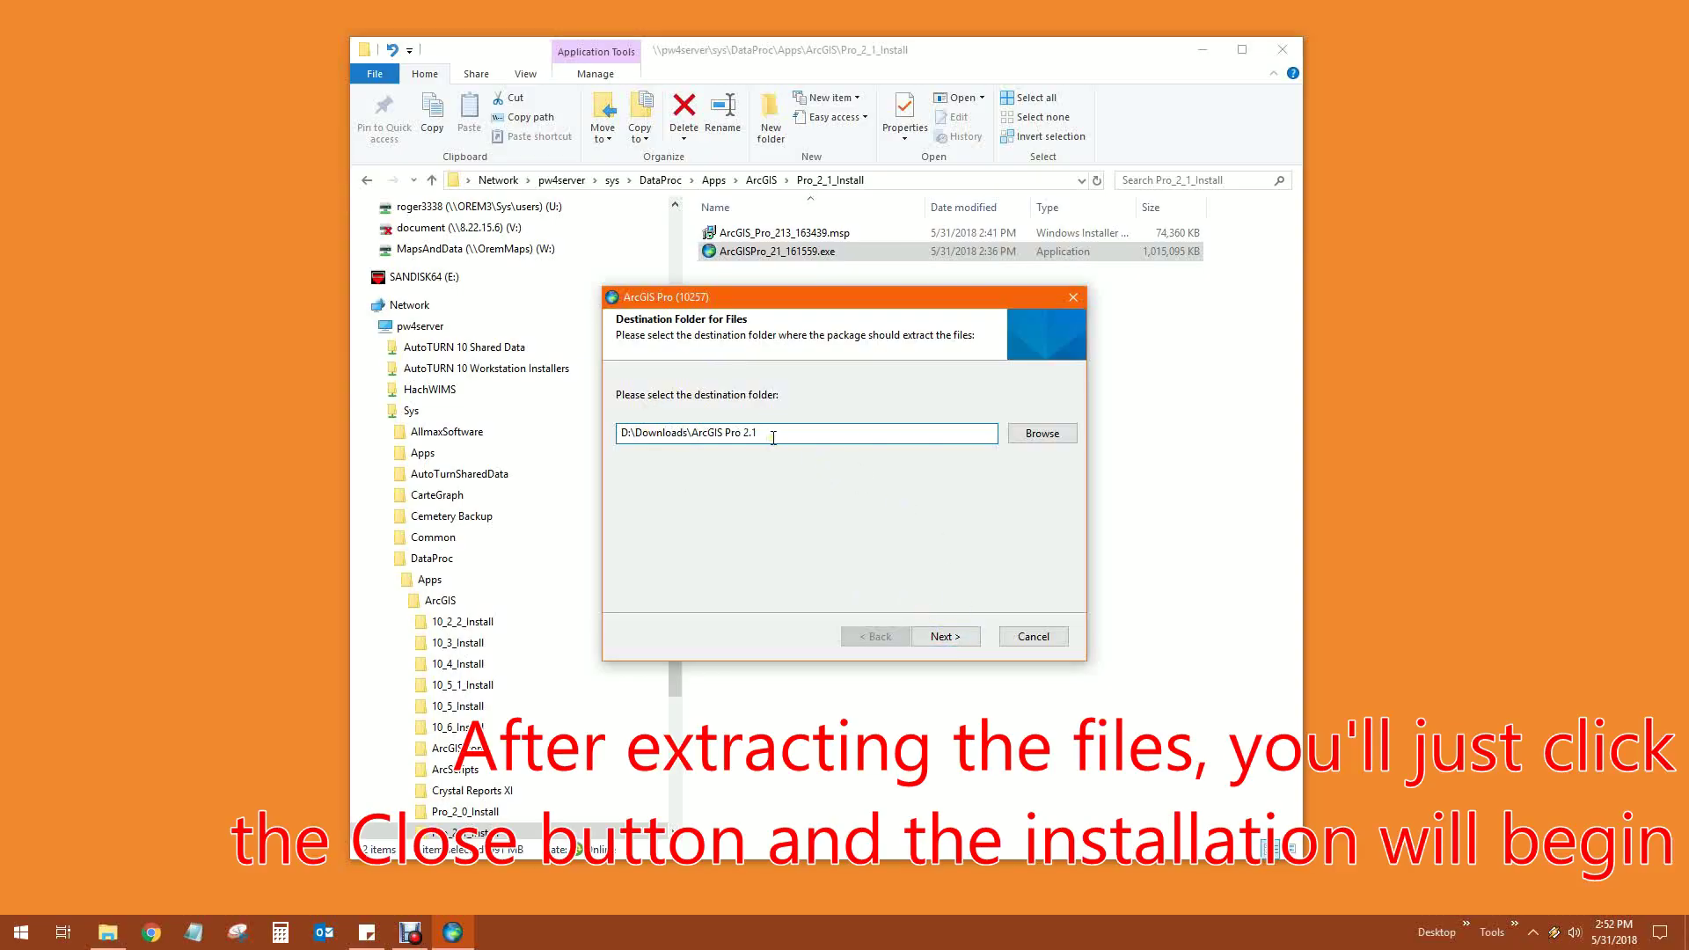
Cancel the extractor and browse to Downloads\ArcGIS Pro 2.1\ArcGISPro
click(1046, 637)
drag(688, 642, 690, 373)
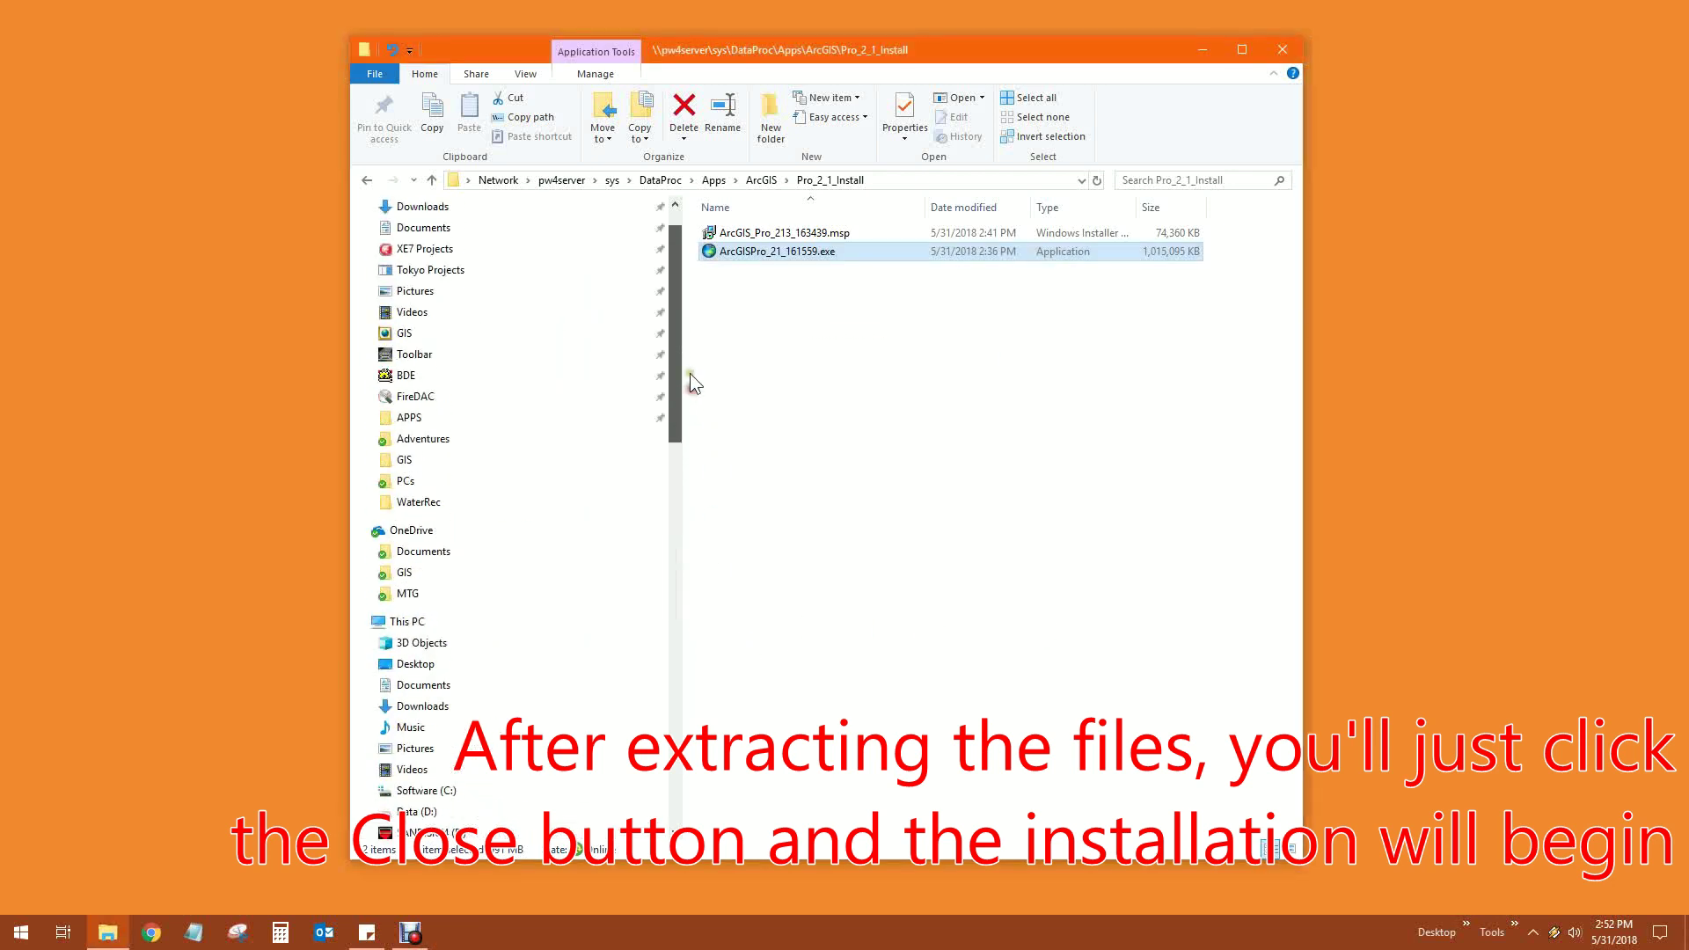
scroll(468, 295, up, 1)
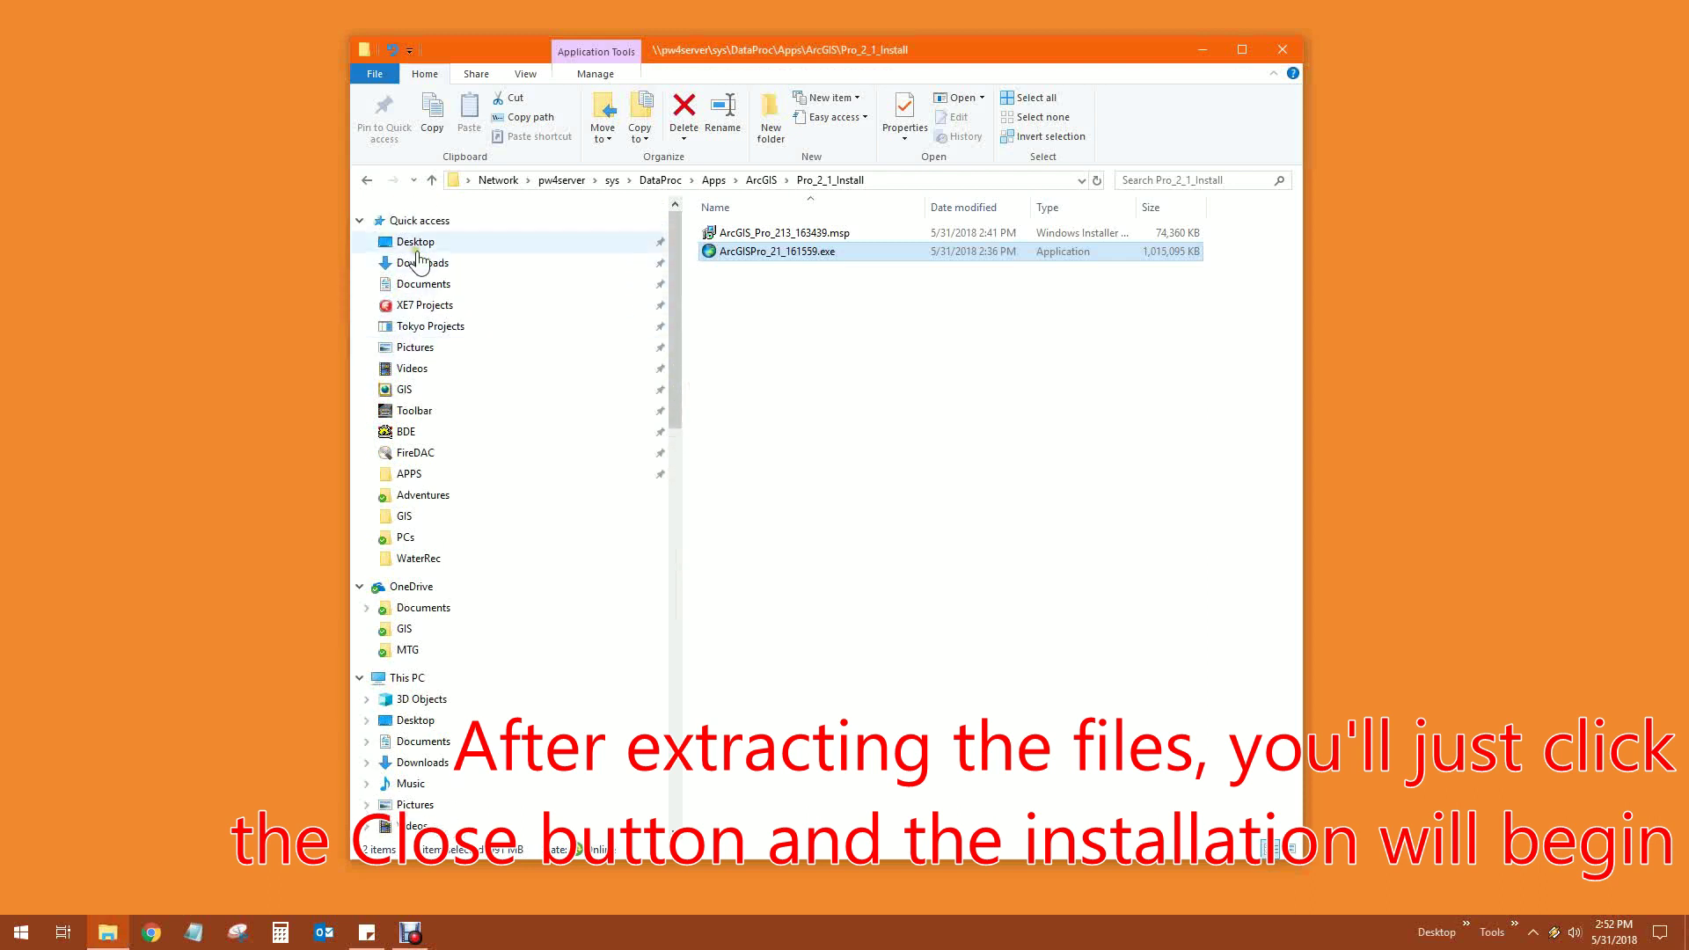
click(418, 263)
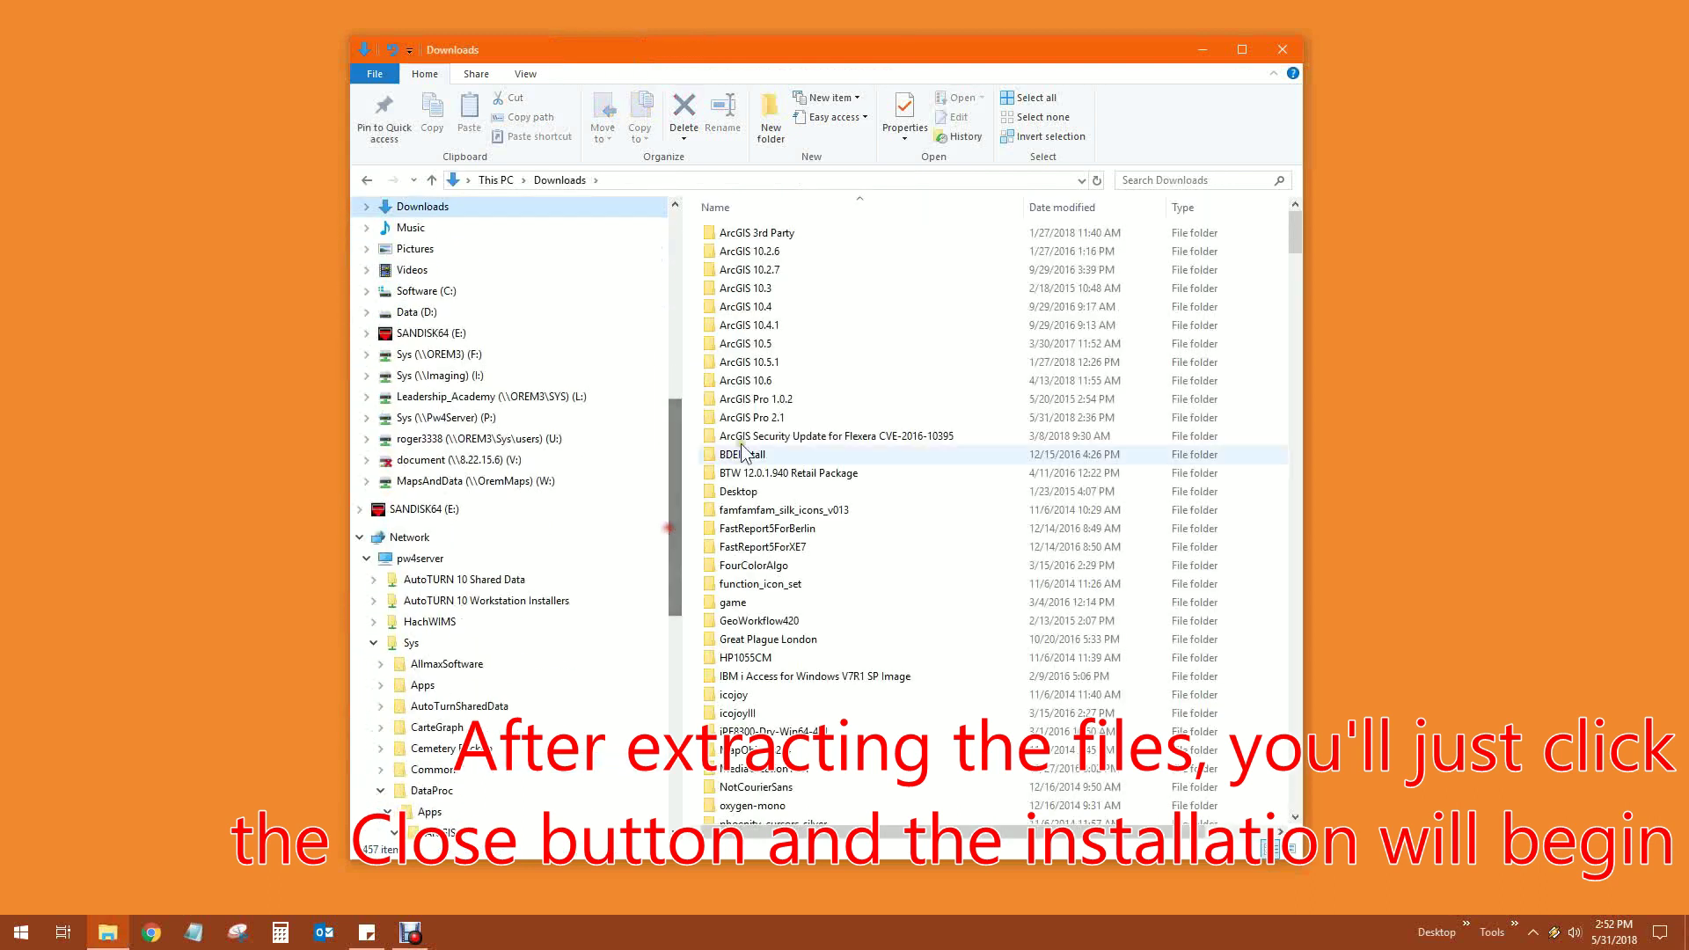
double_click(752, 417)
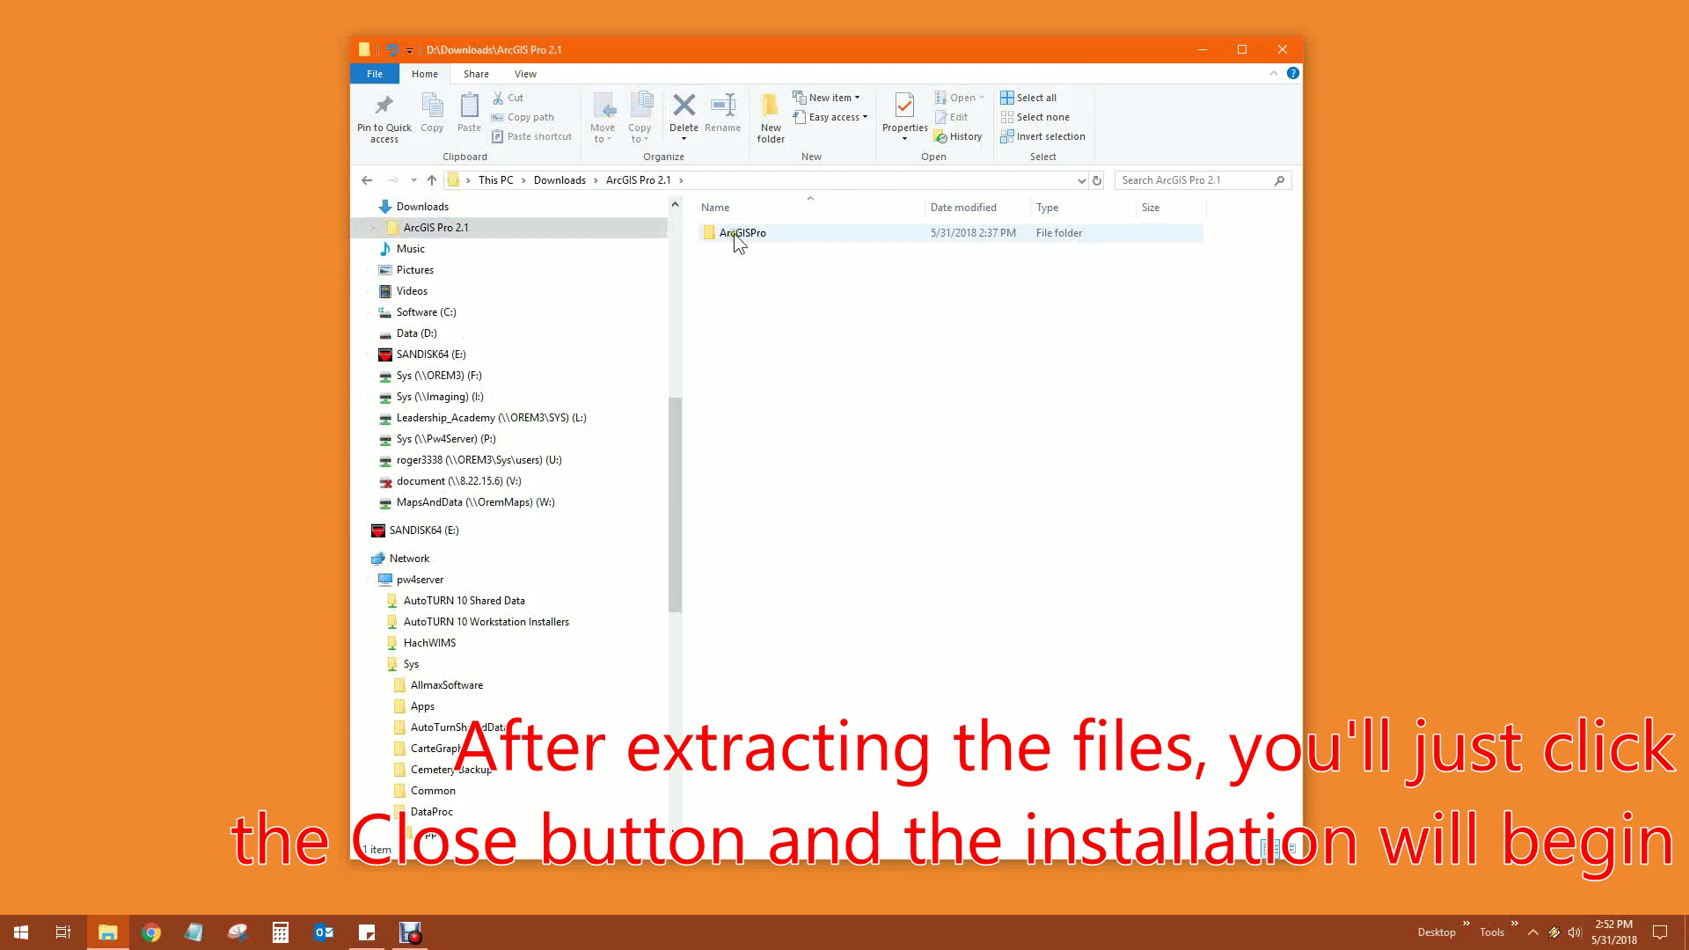
double_click(737, 235)
Launch ArcGISPro.msi, accept the master agreement, and keep installation for all users
double_click(743, 270)
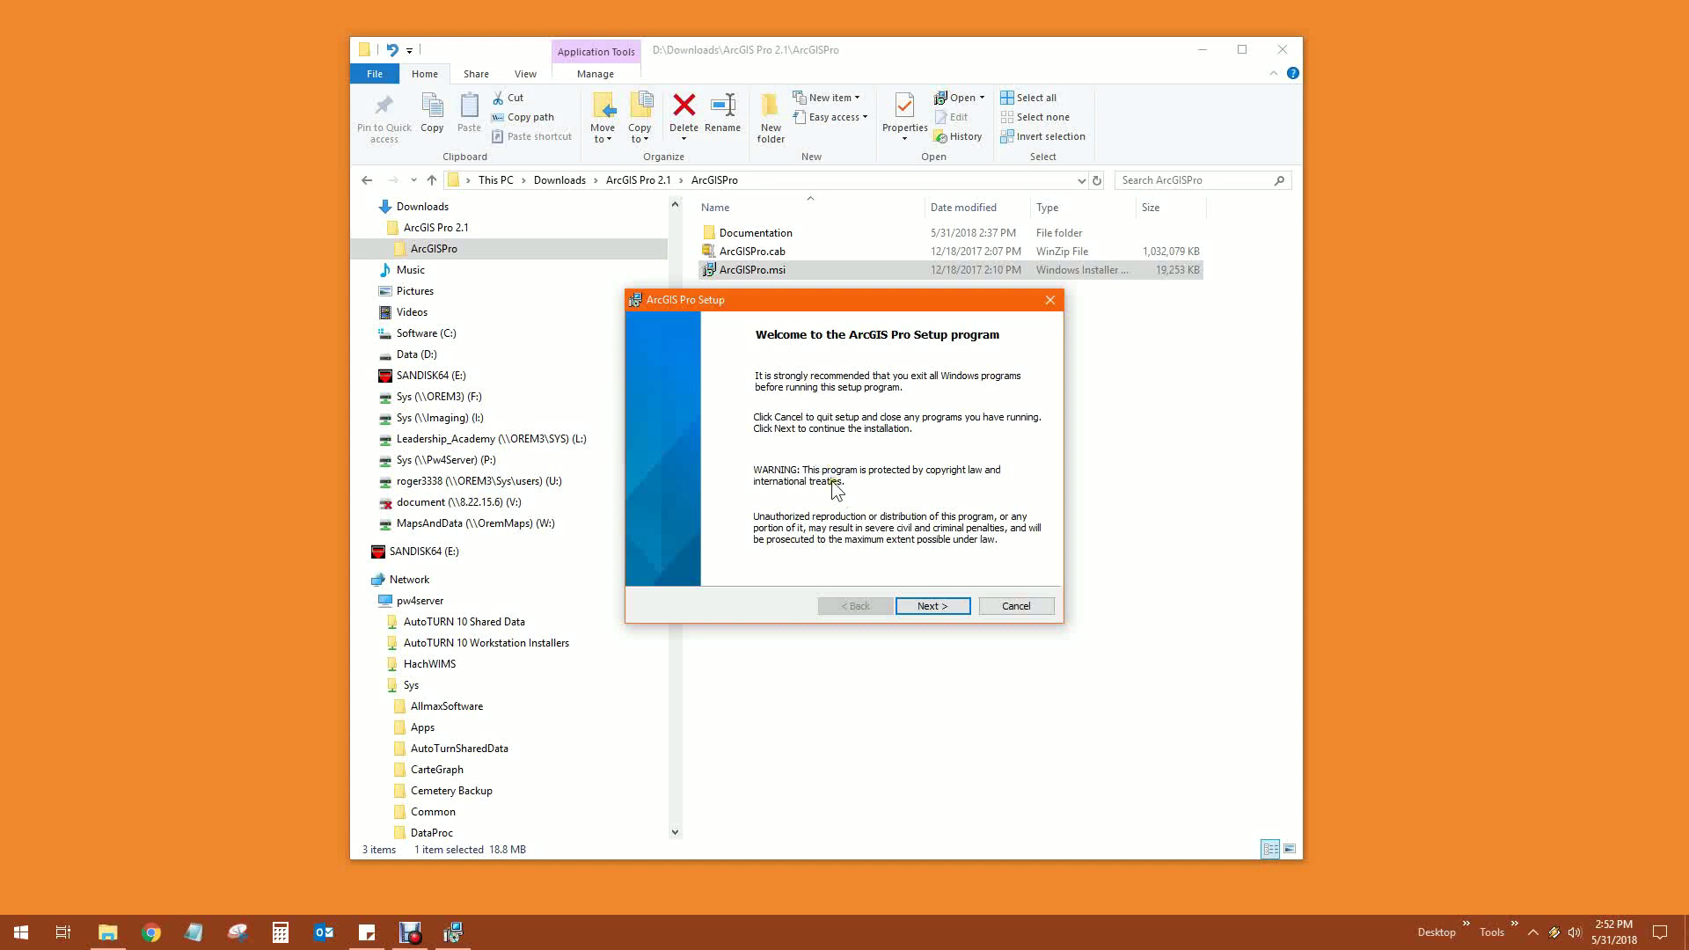
click(932, 607)
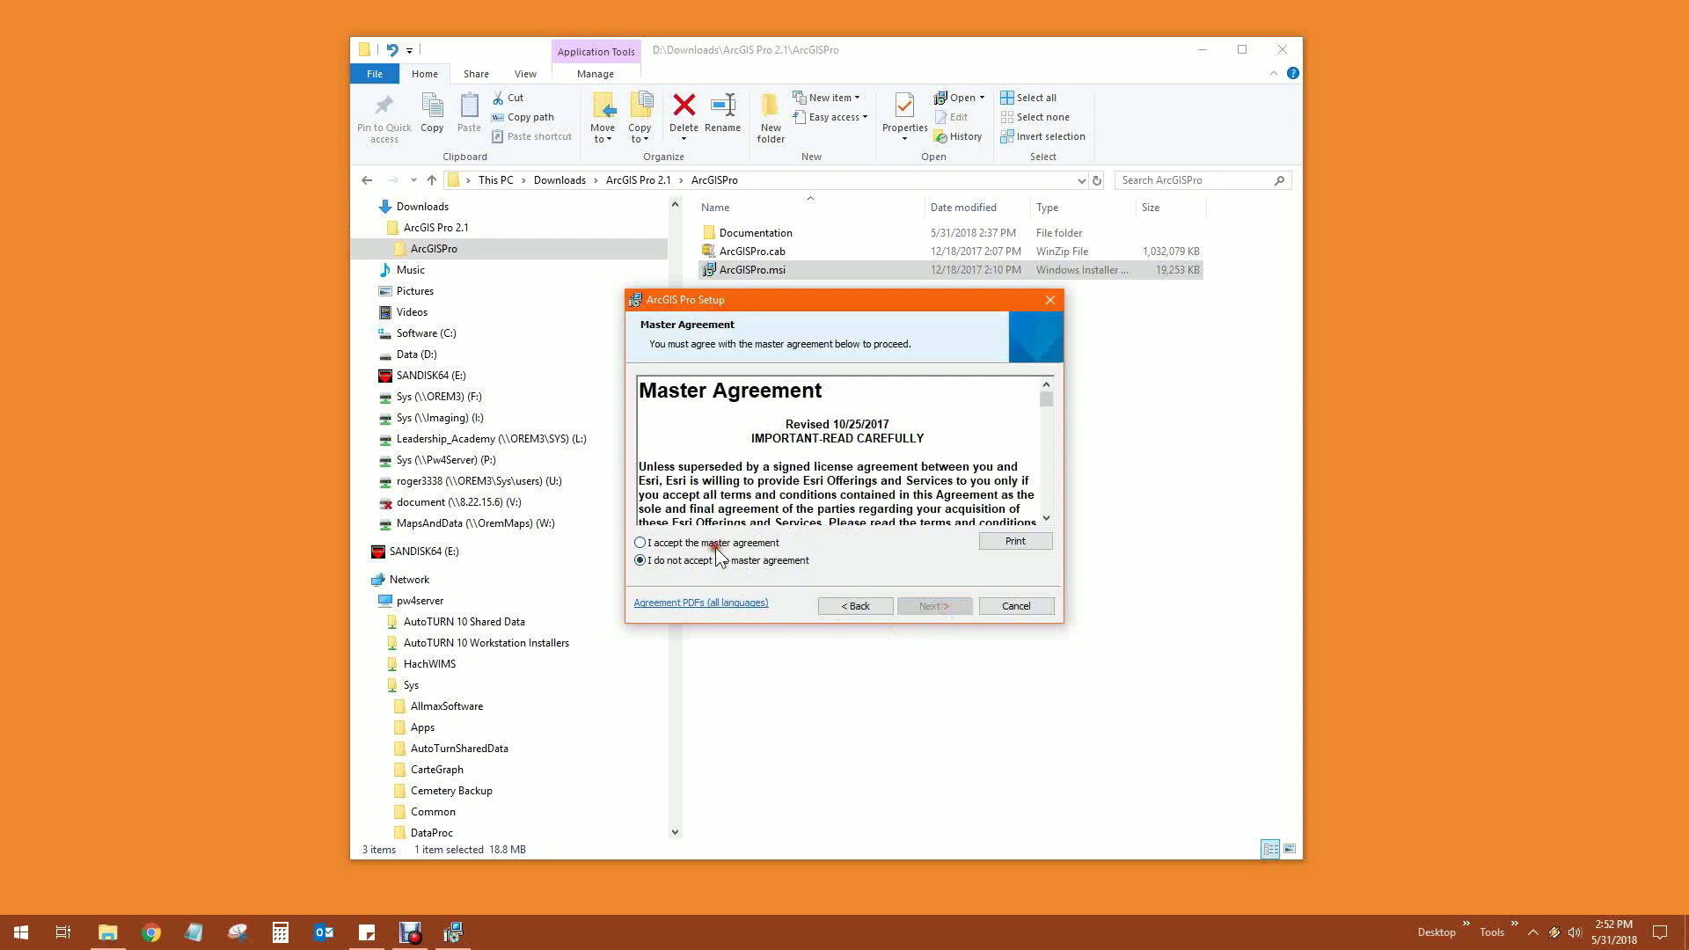
click(712, 543)
click(933, 607)
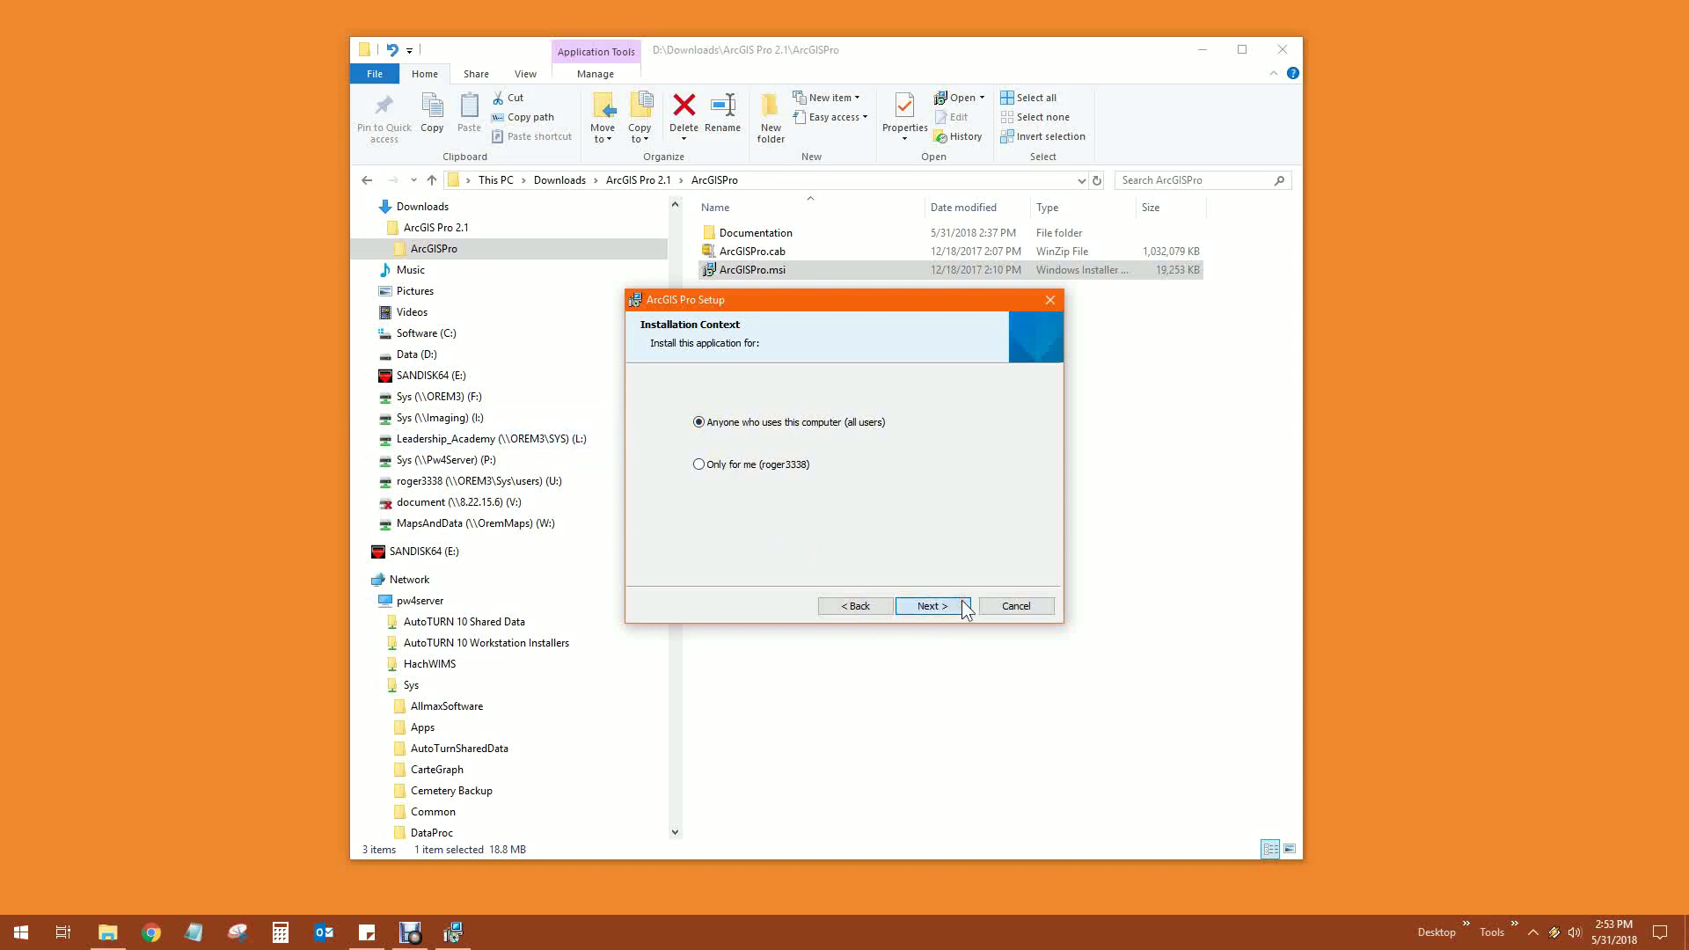
click(932, 606)
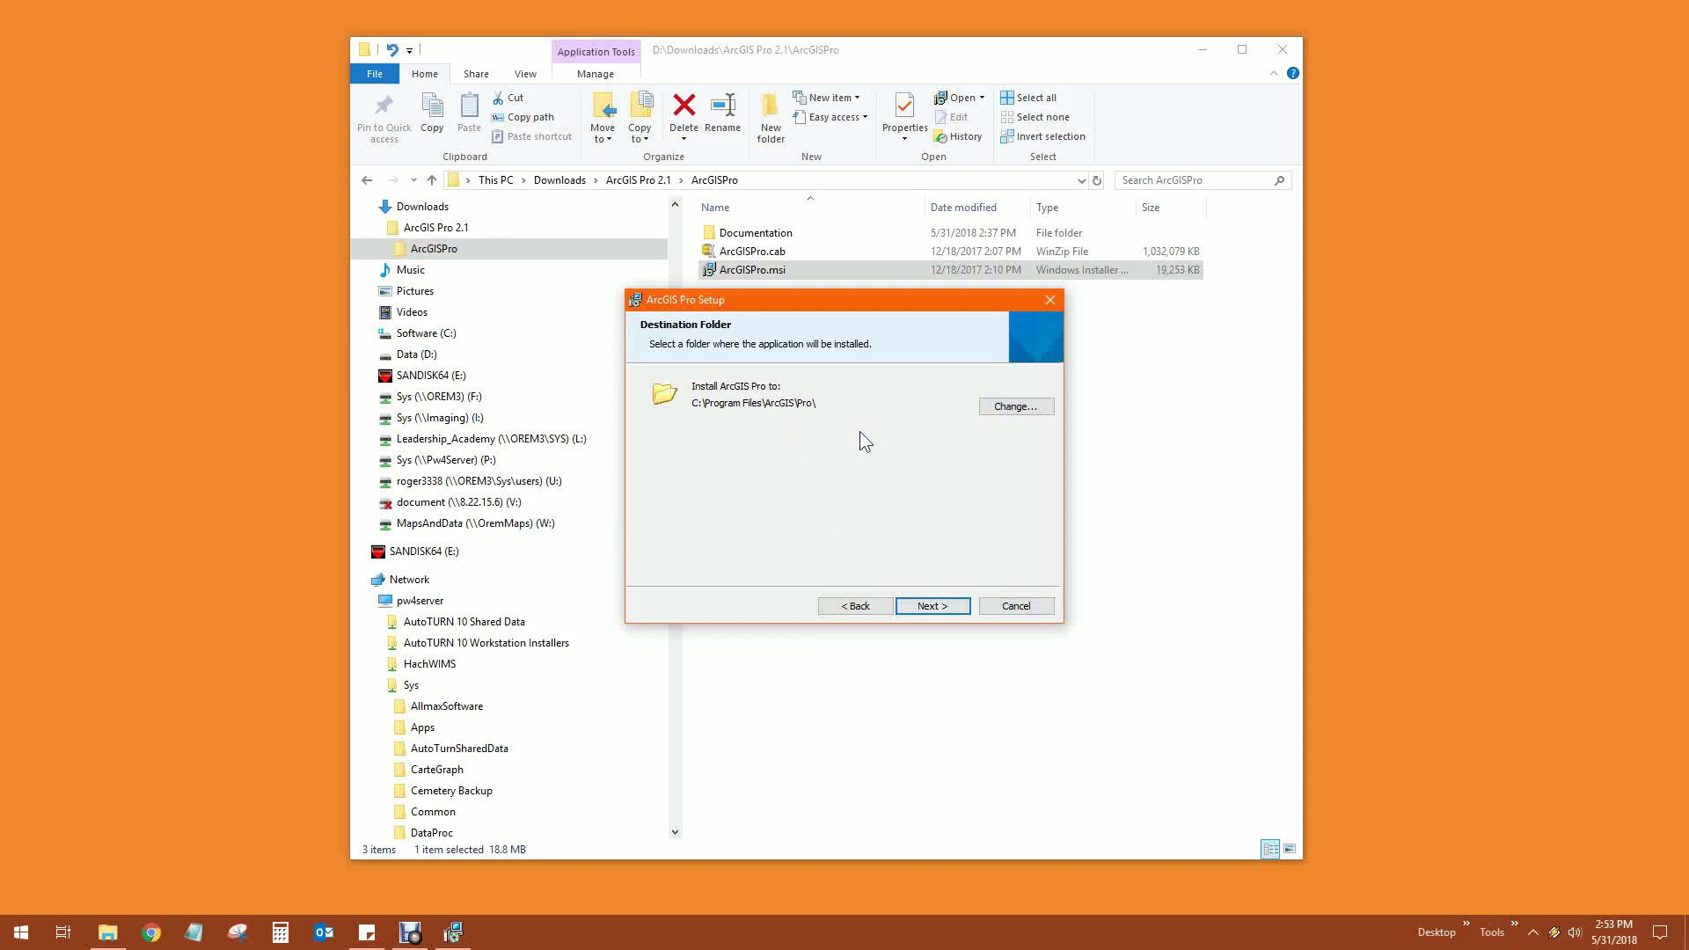
Keep C:\Program Files\ArcGIS\Pro\ as the install folder and run the installation
click(931, 605)
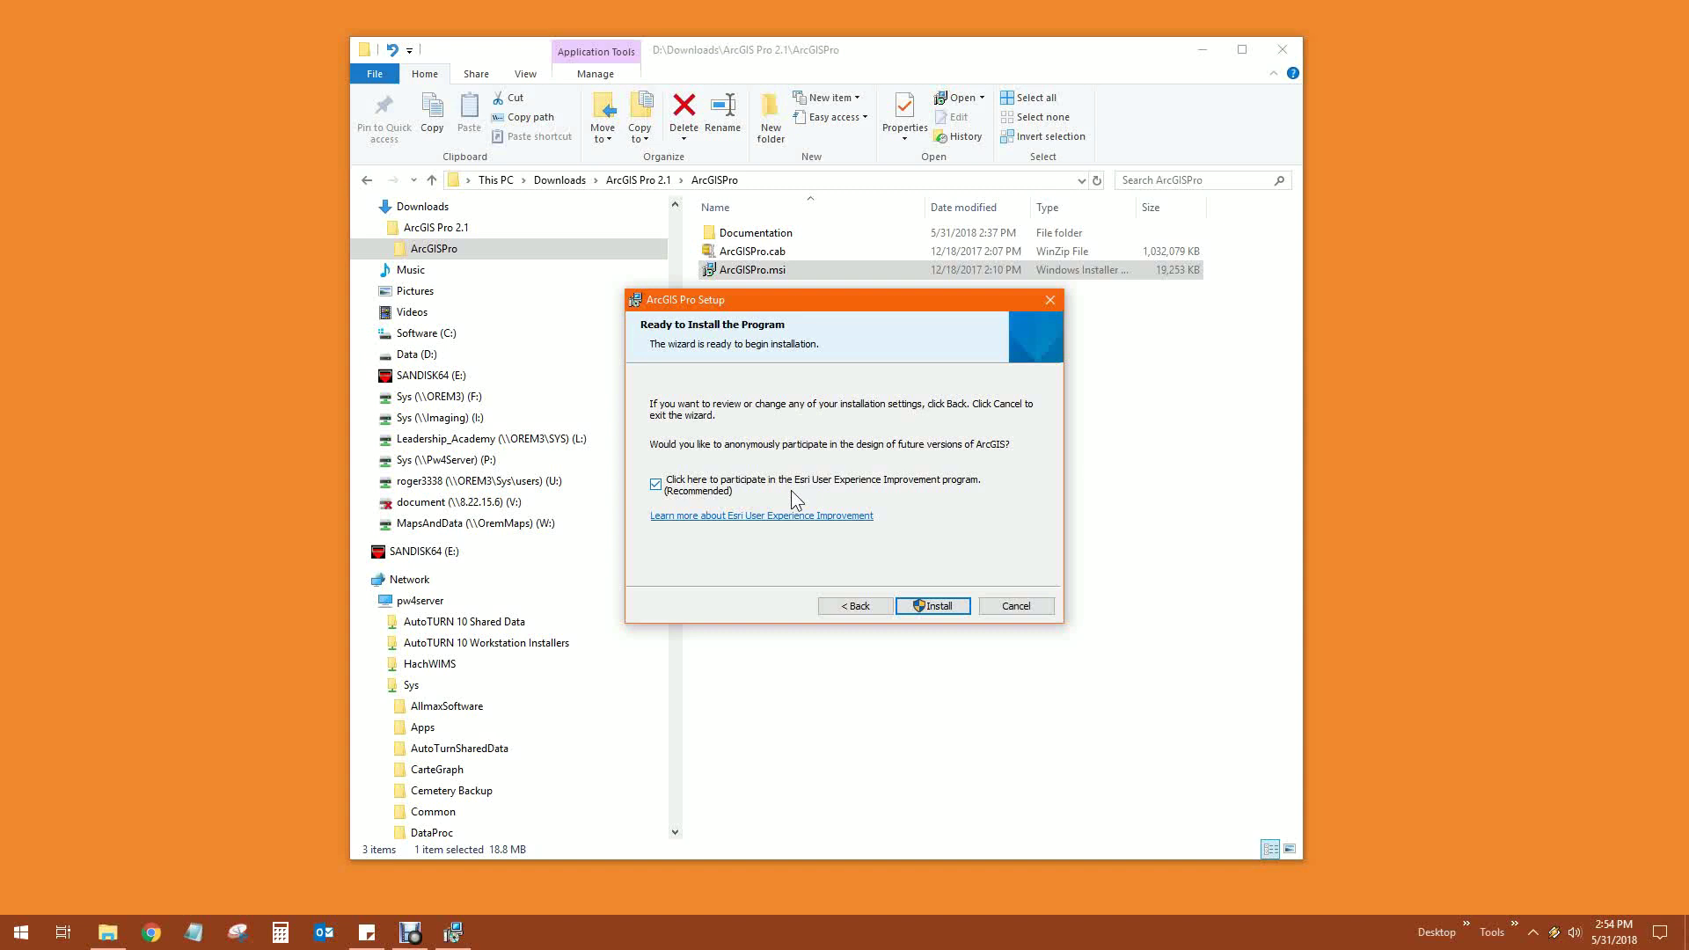
click(927, 605)
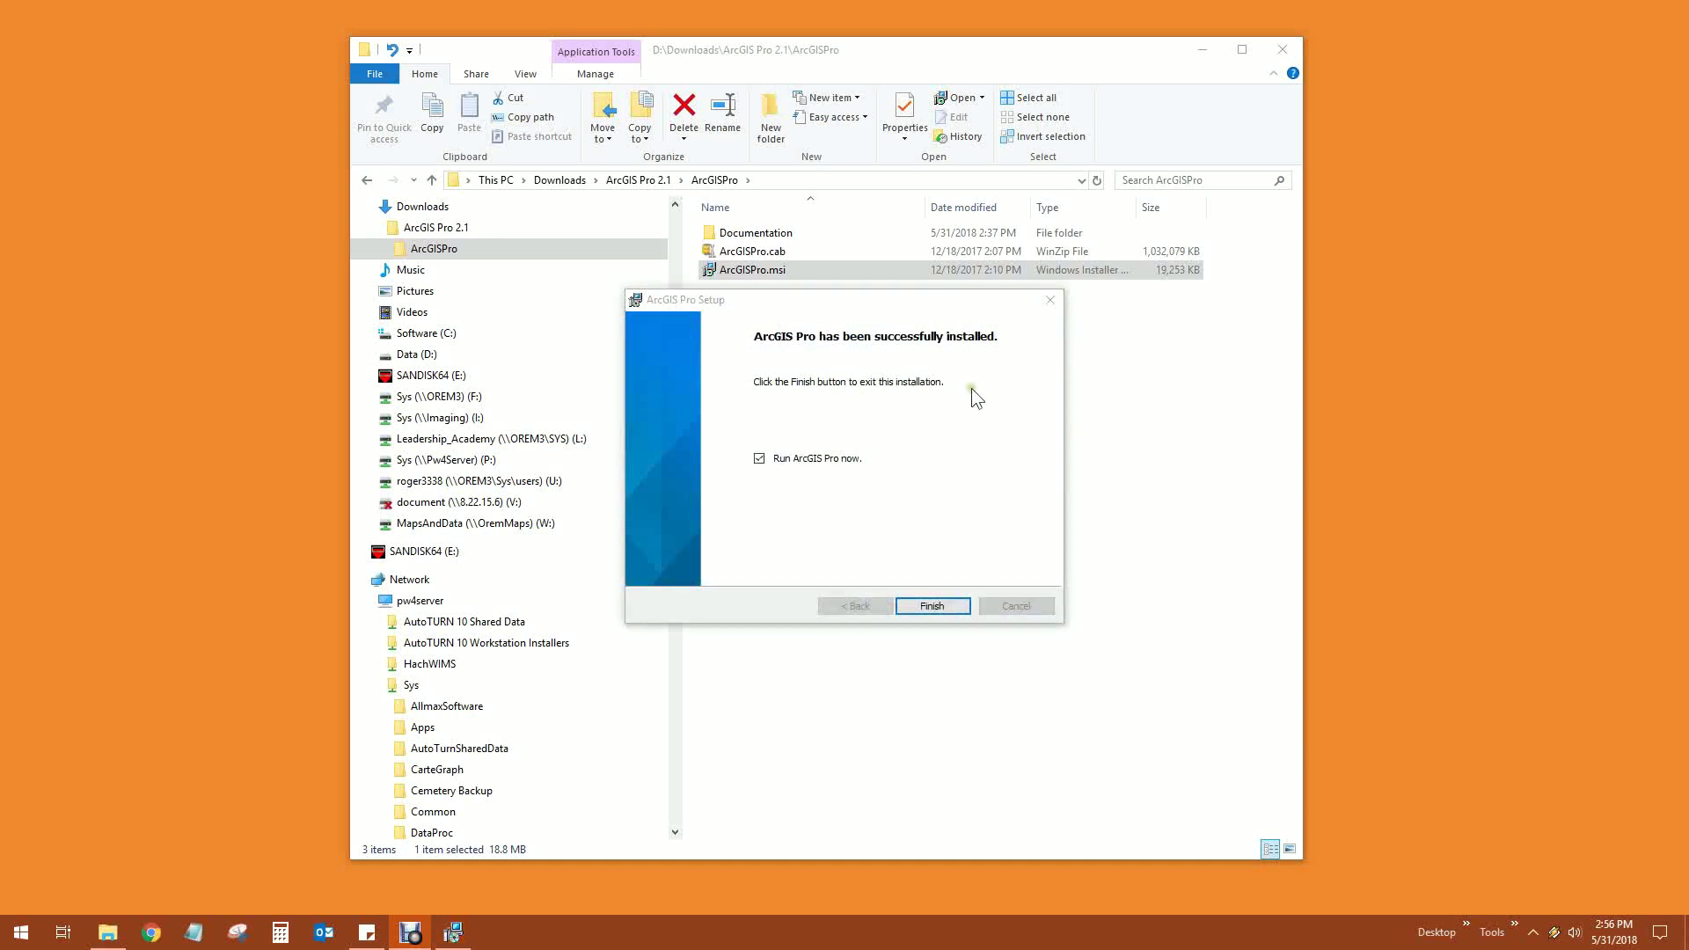
Clear 'Run ArcGIS Pro now' and finish the setup wizard
click(812, 309)
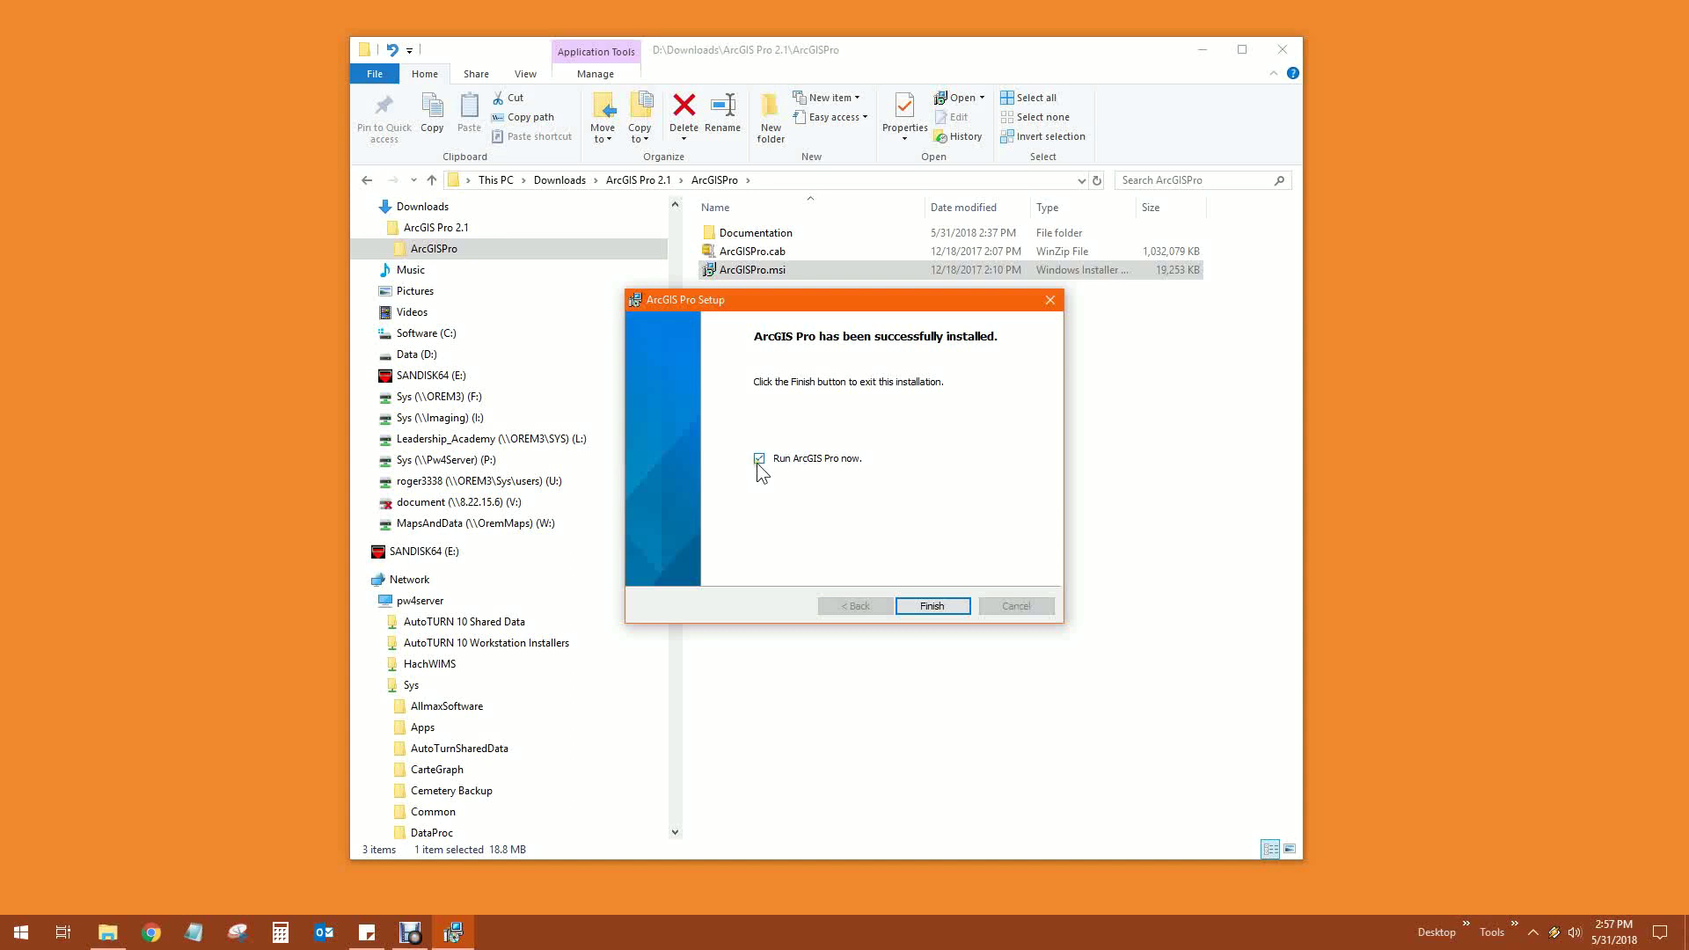
click(760, 459)
click(962, 612)
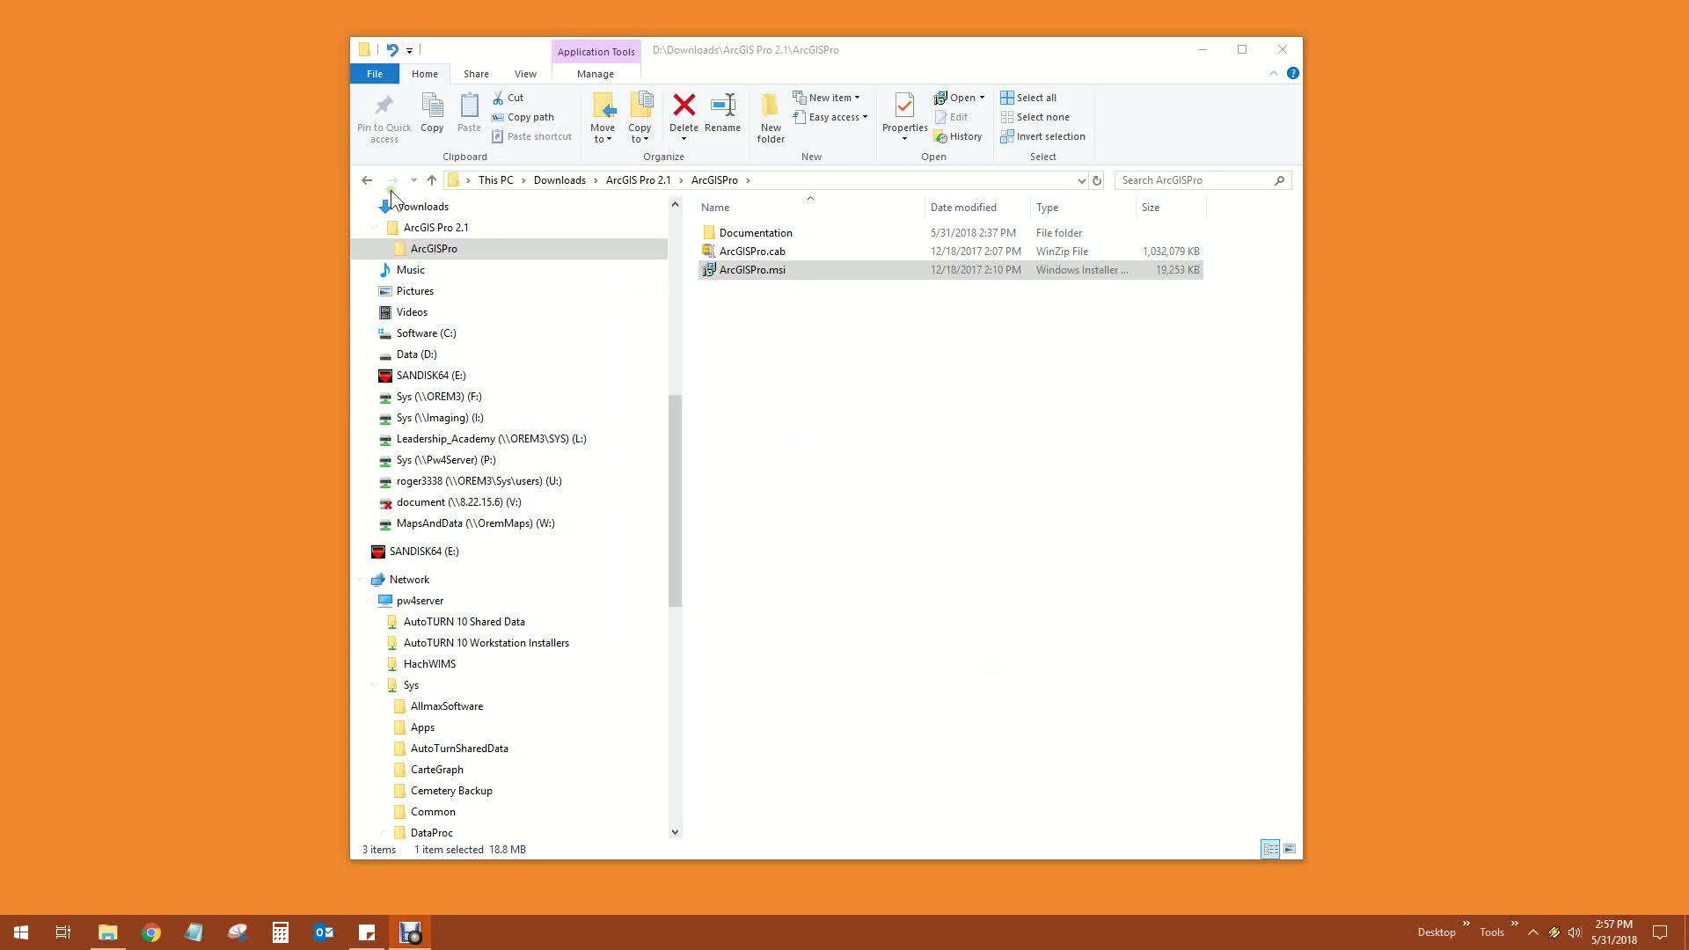
Run ArcGIS_Pro_213_163439.msp from the server's Pro_2_1_Install folder, confirming the security warning
drag(675, 420, 678, 561)
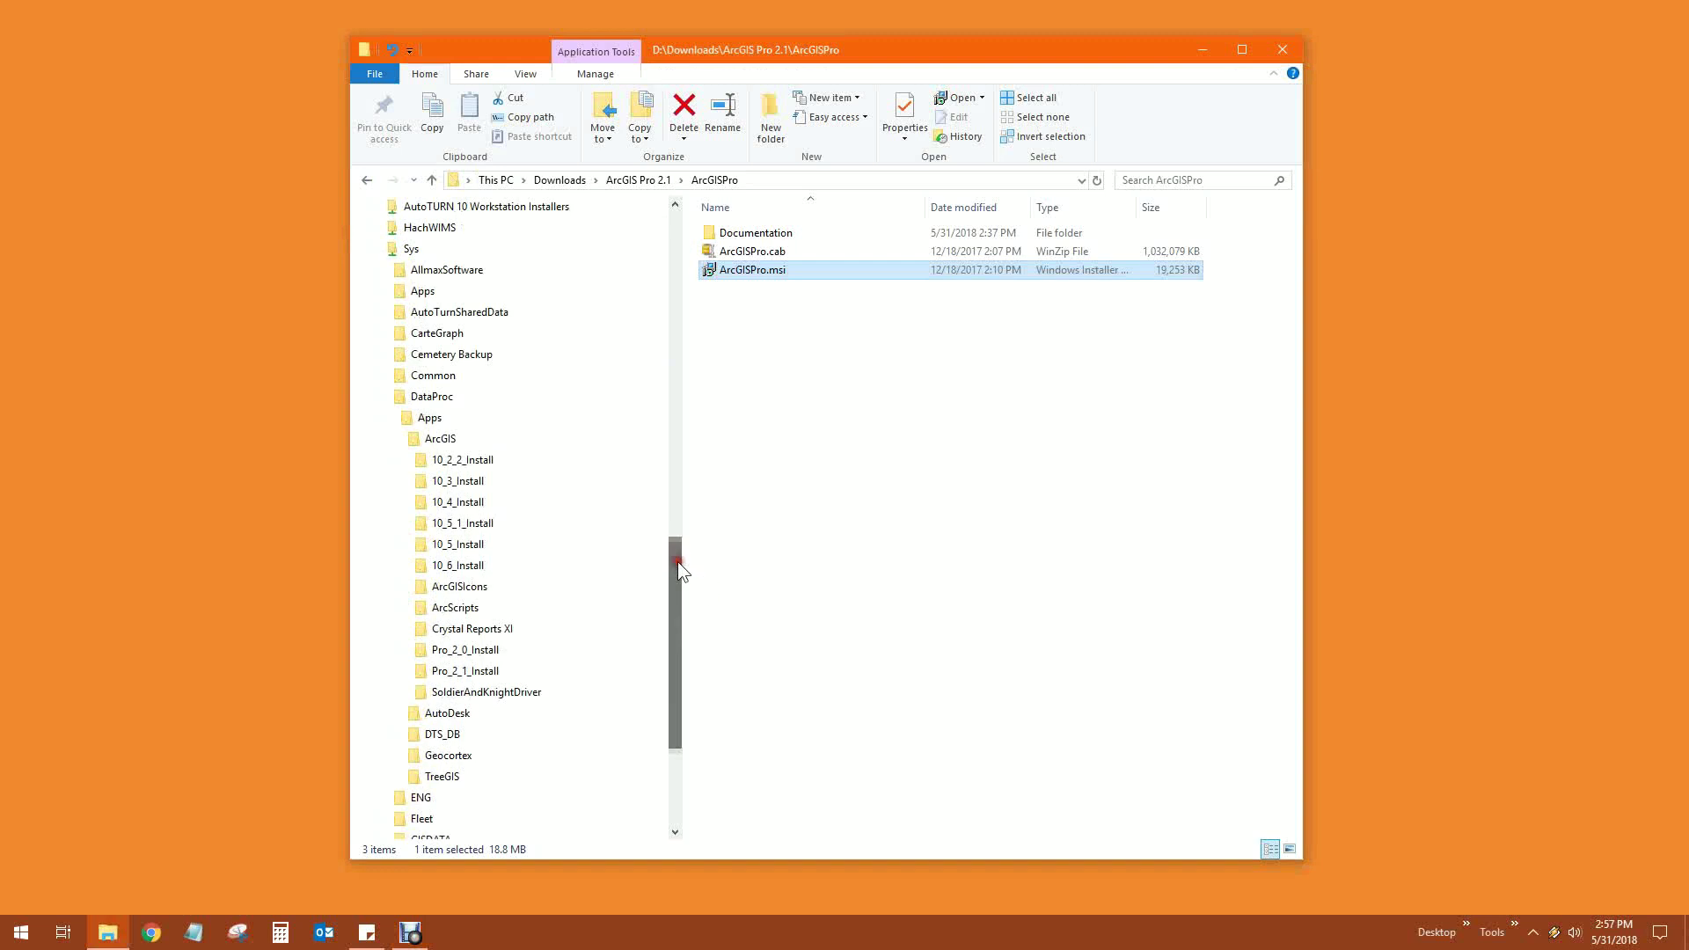
click(465, 671)
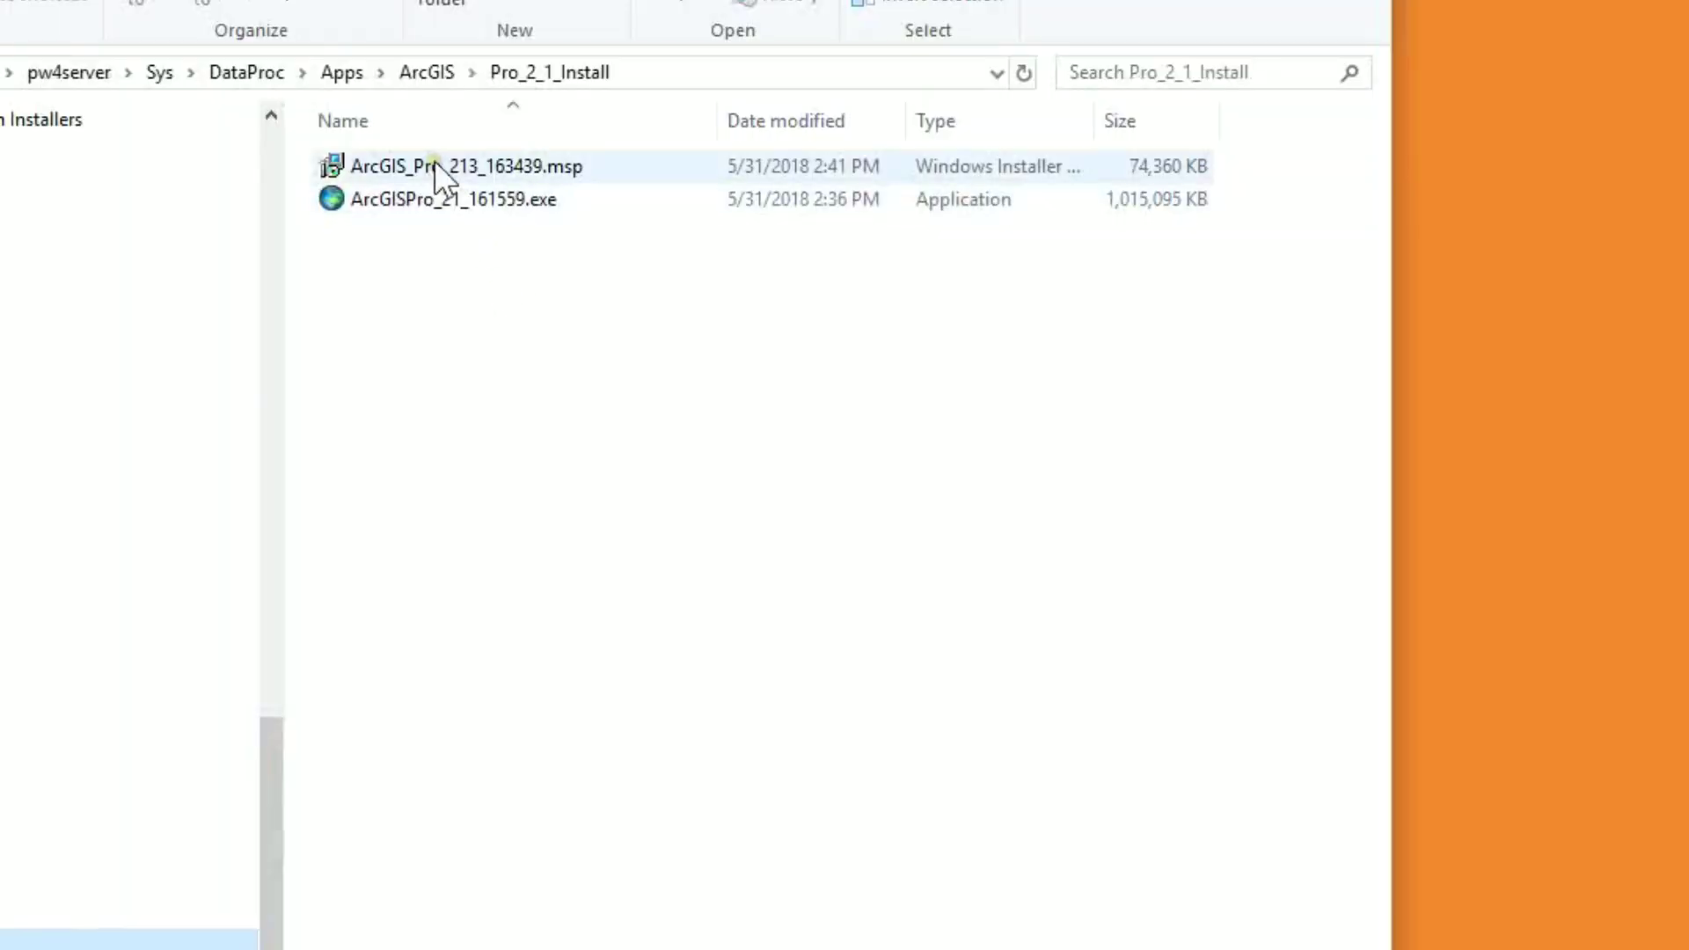
click(435, 164)
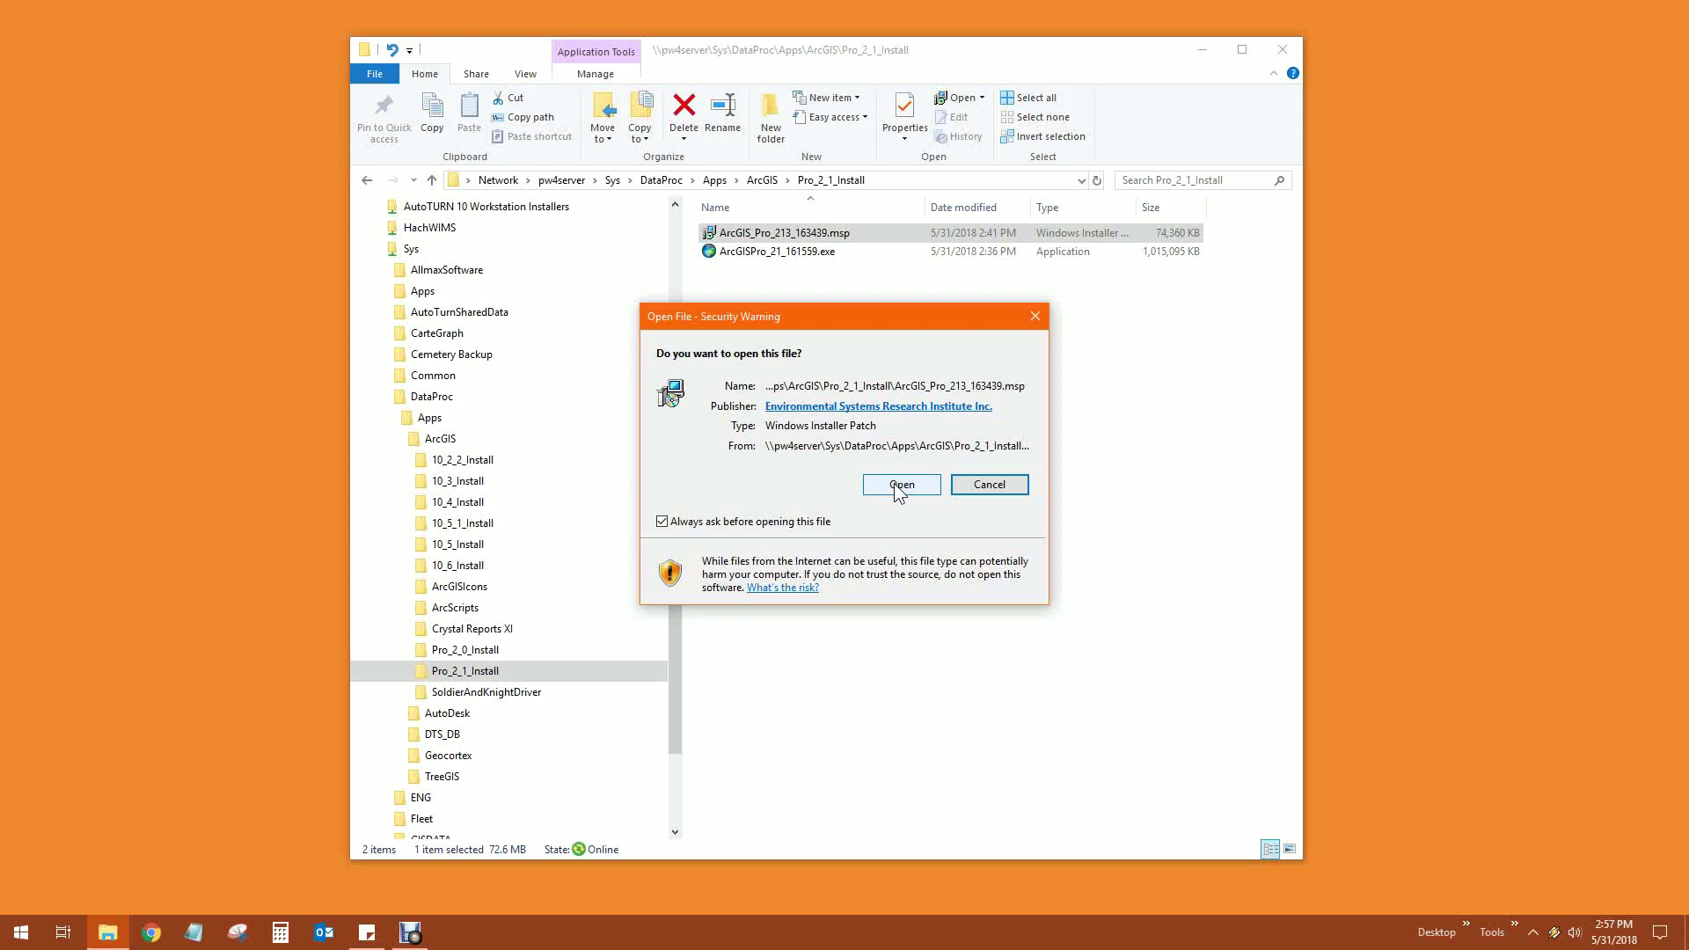
click(895, 485)
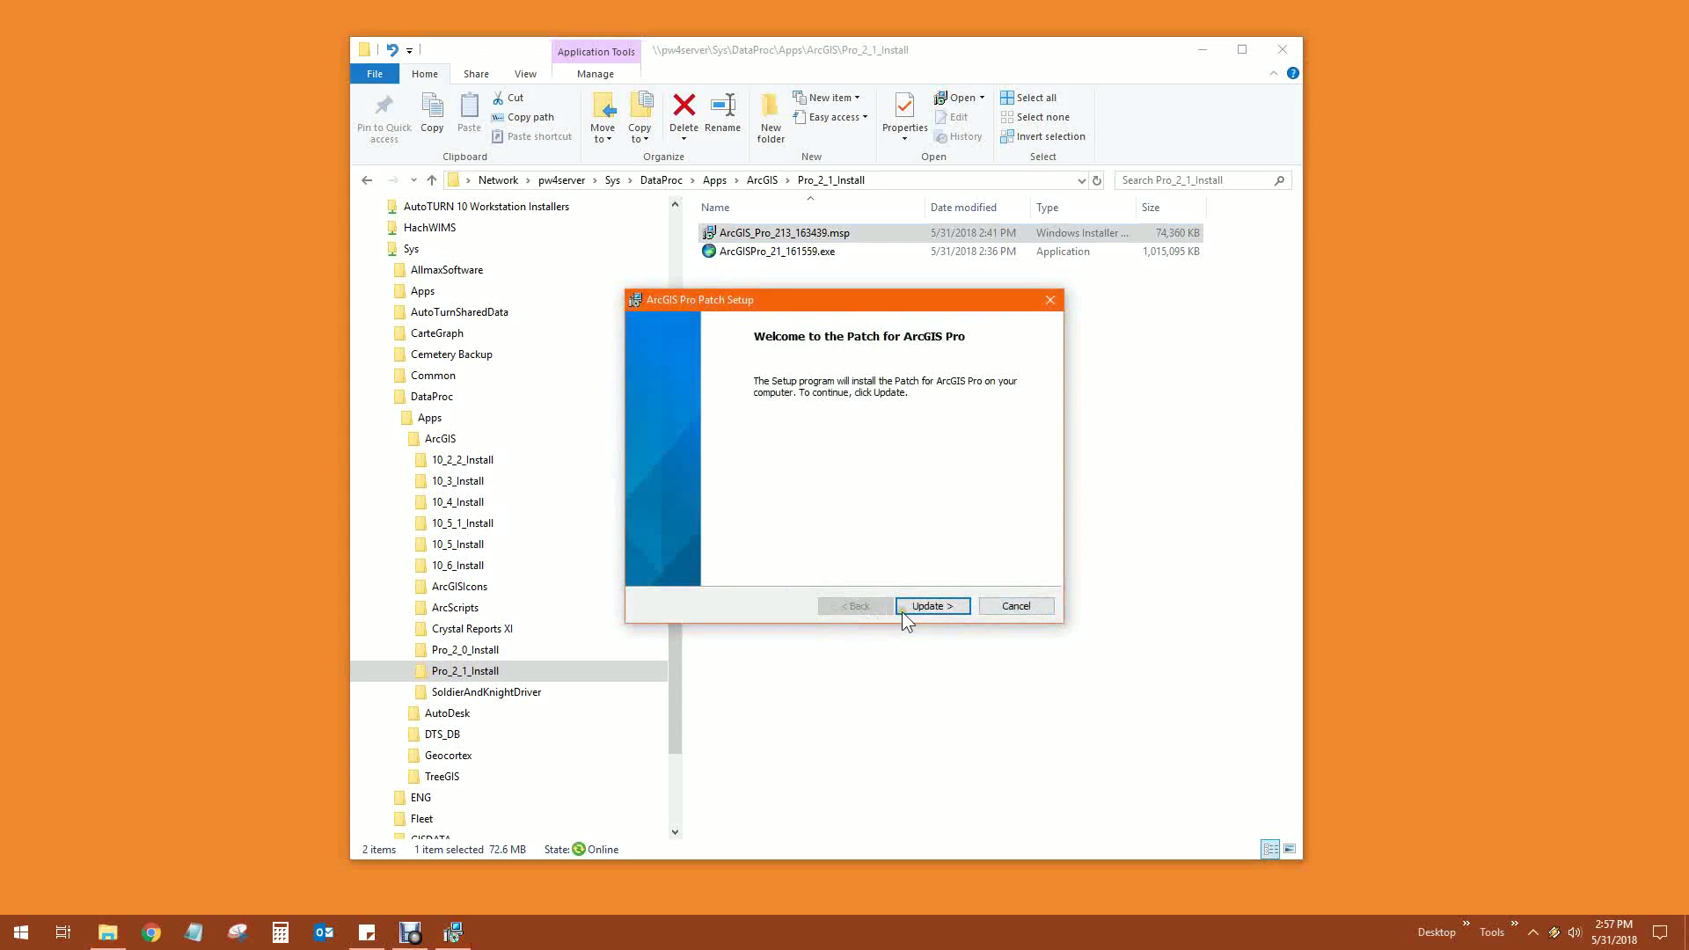
Install the patch with Update, then finish with 'Run ArcGIS Pro now' still checked
click(950, 613)
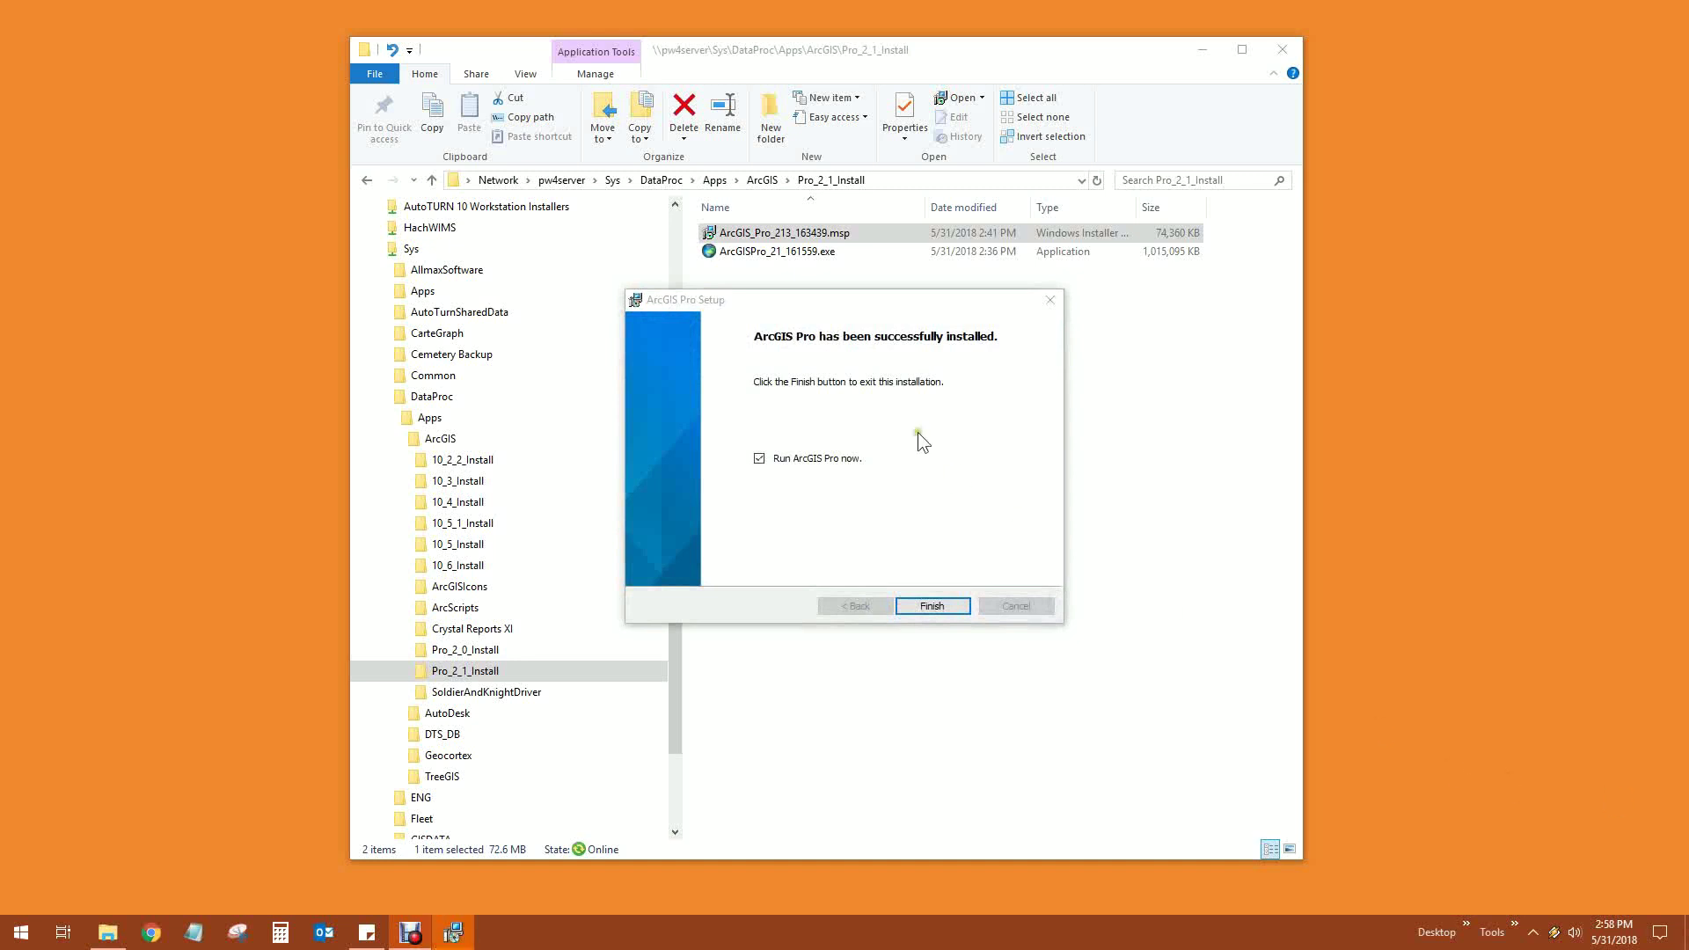
click(879, 299)
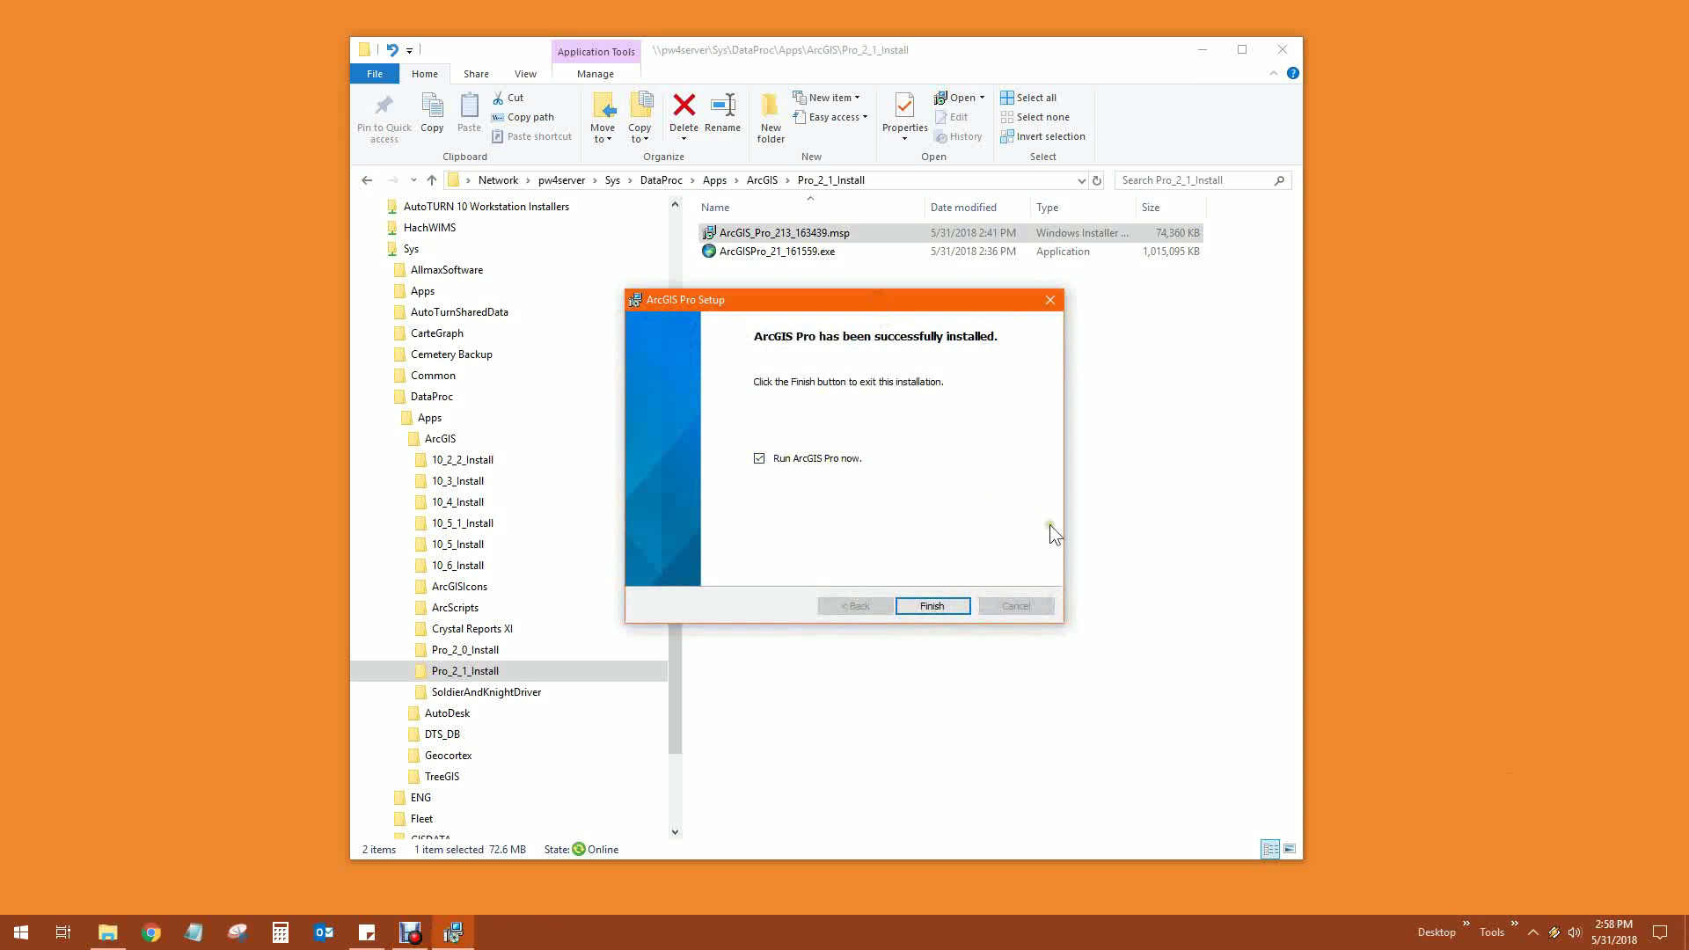
click(939, 607)
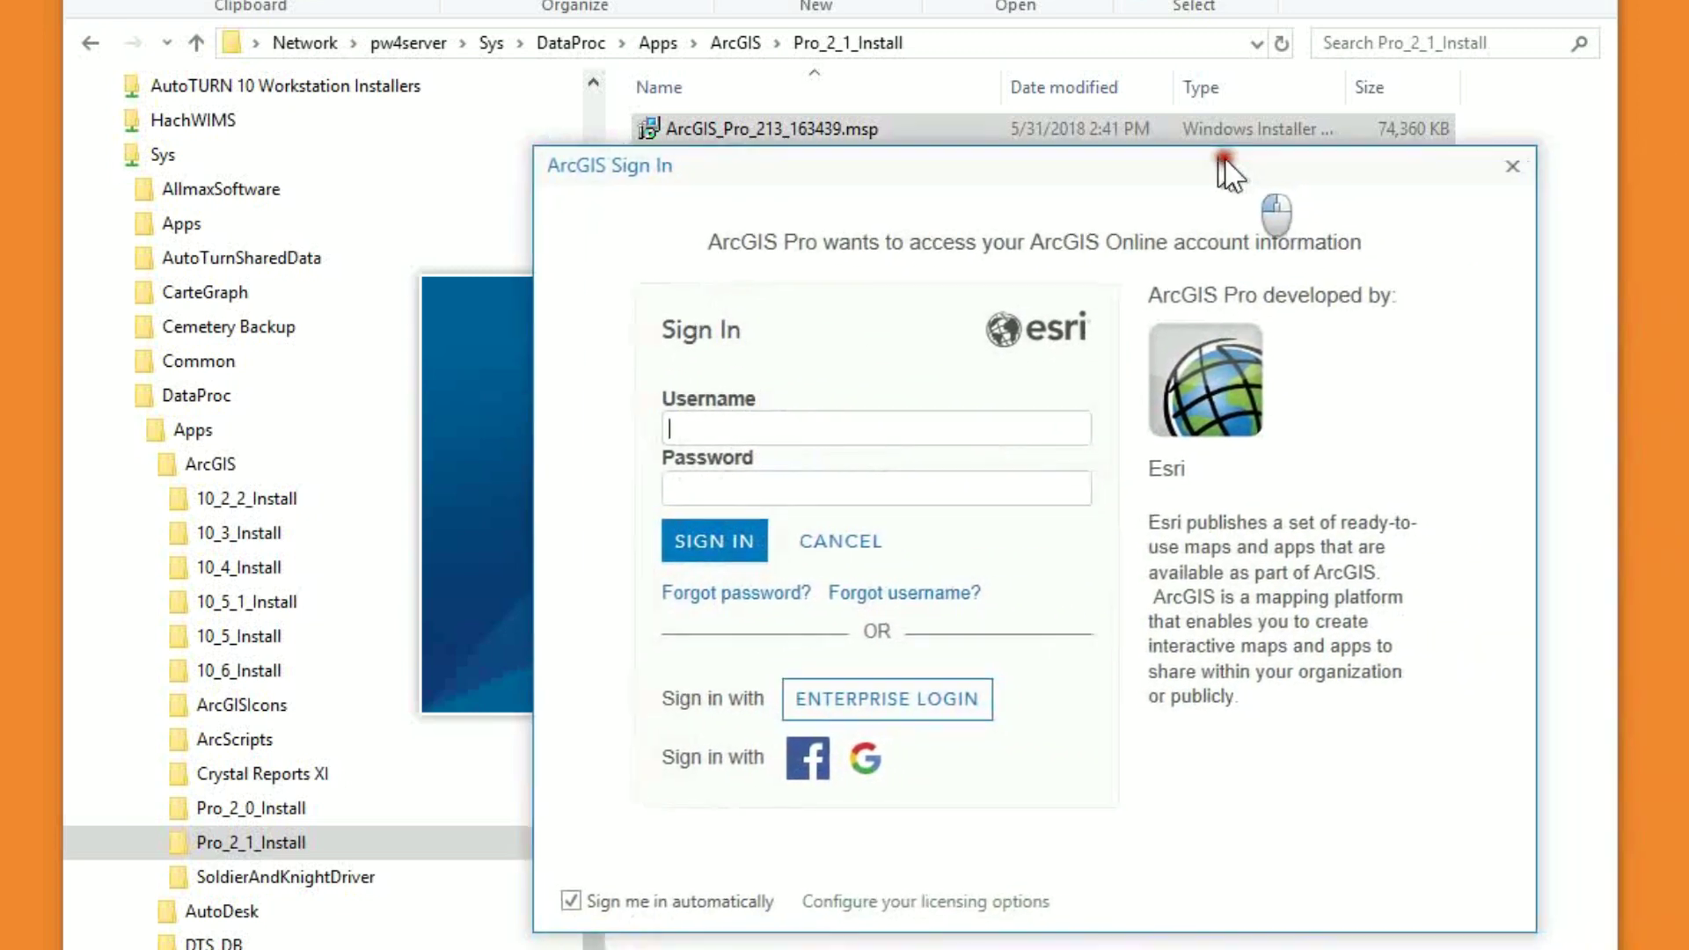
Sign in to ArcGIS Online with the account username and password
drag(1177, 119, 1166, 111)
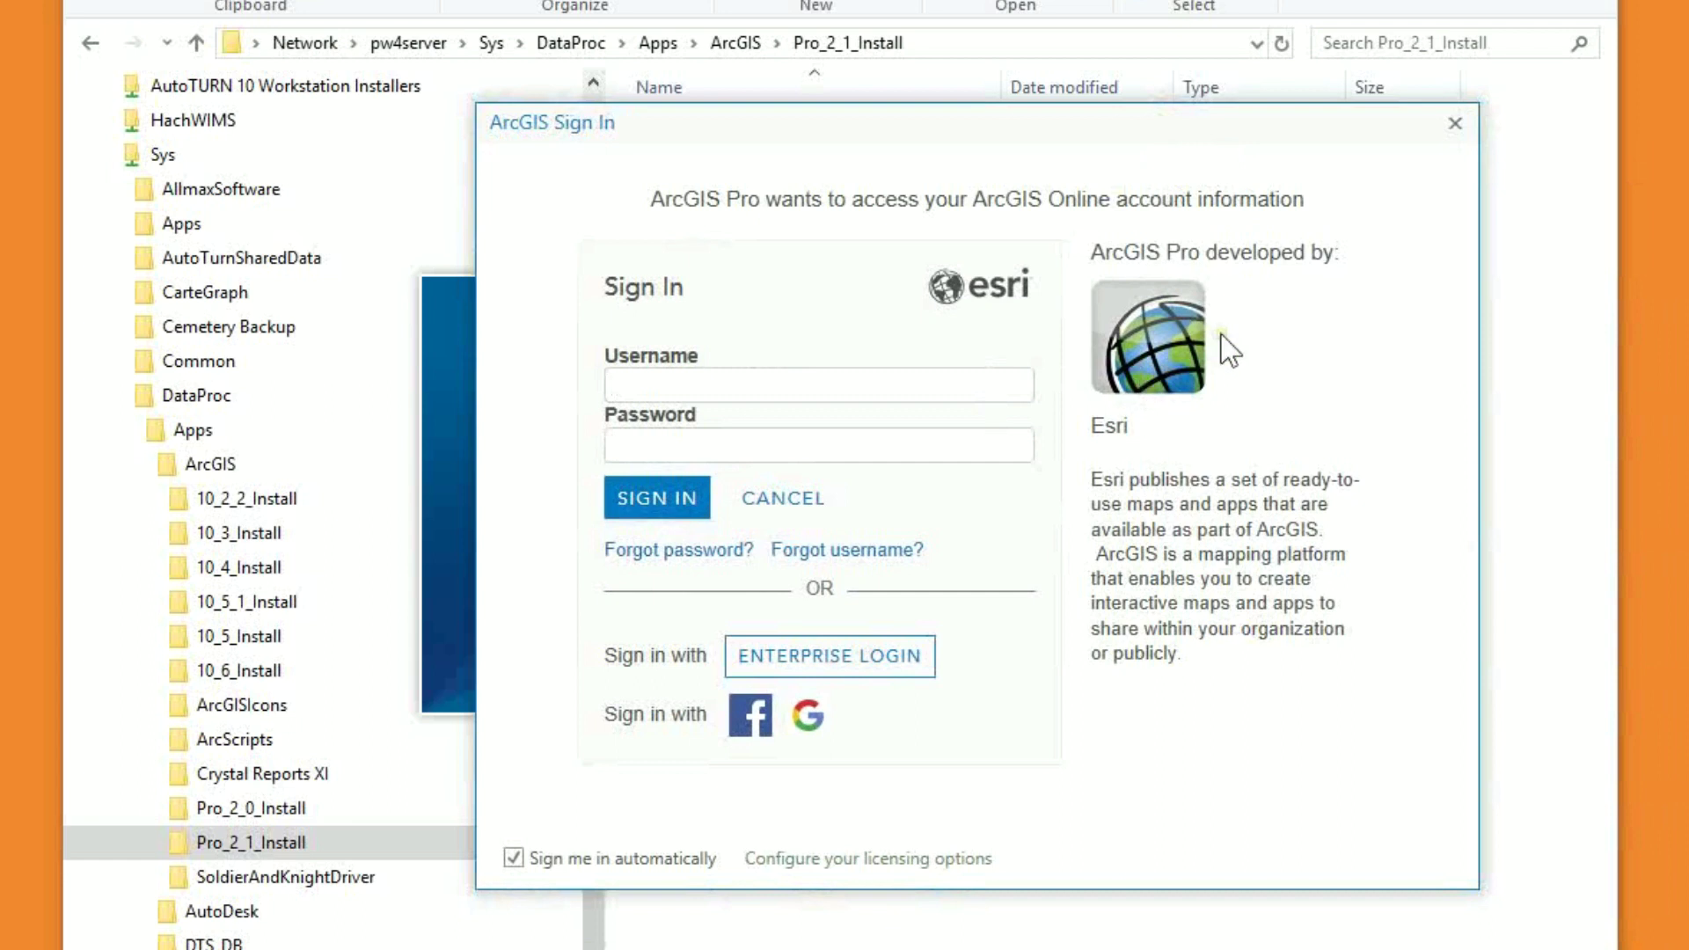
drag(1175, 123, 1122, 114)
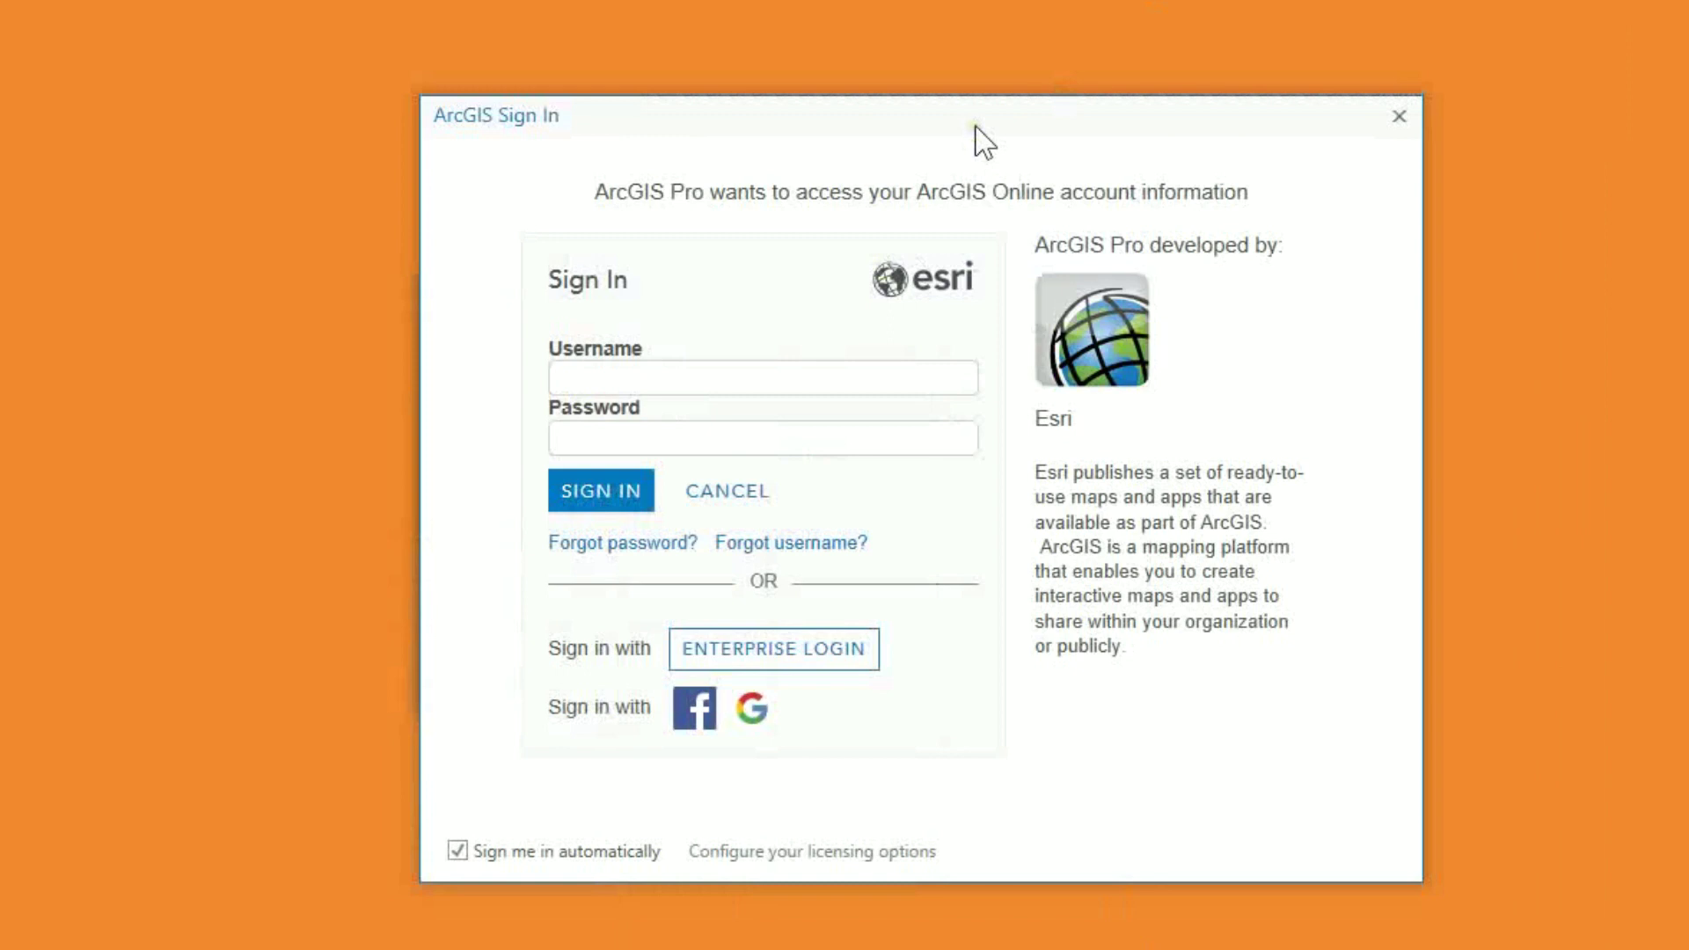
drag(975, 128, 994, 119)
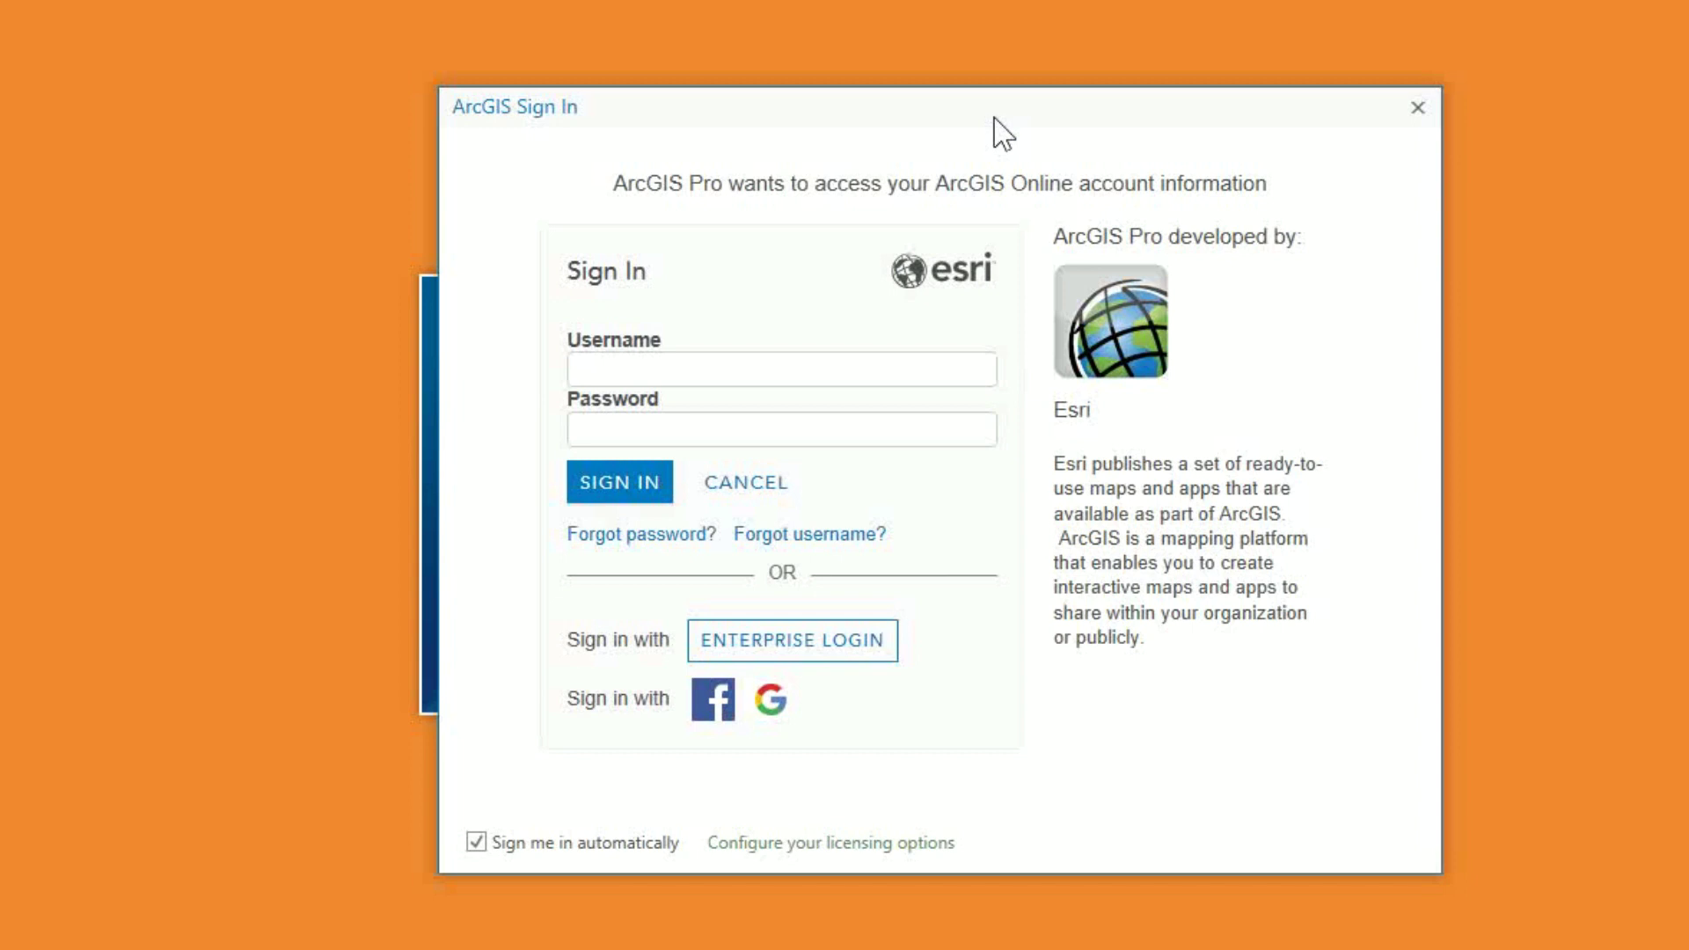
click(804, 368)
text(Underscore)
key(Tab)
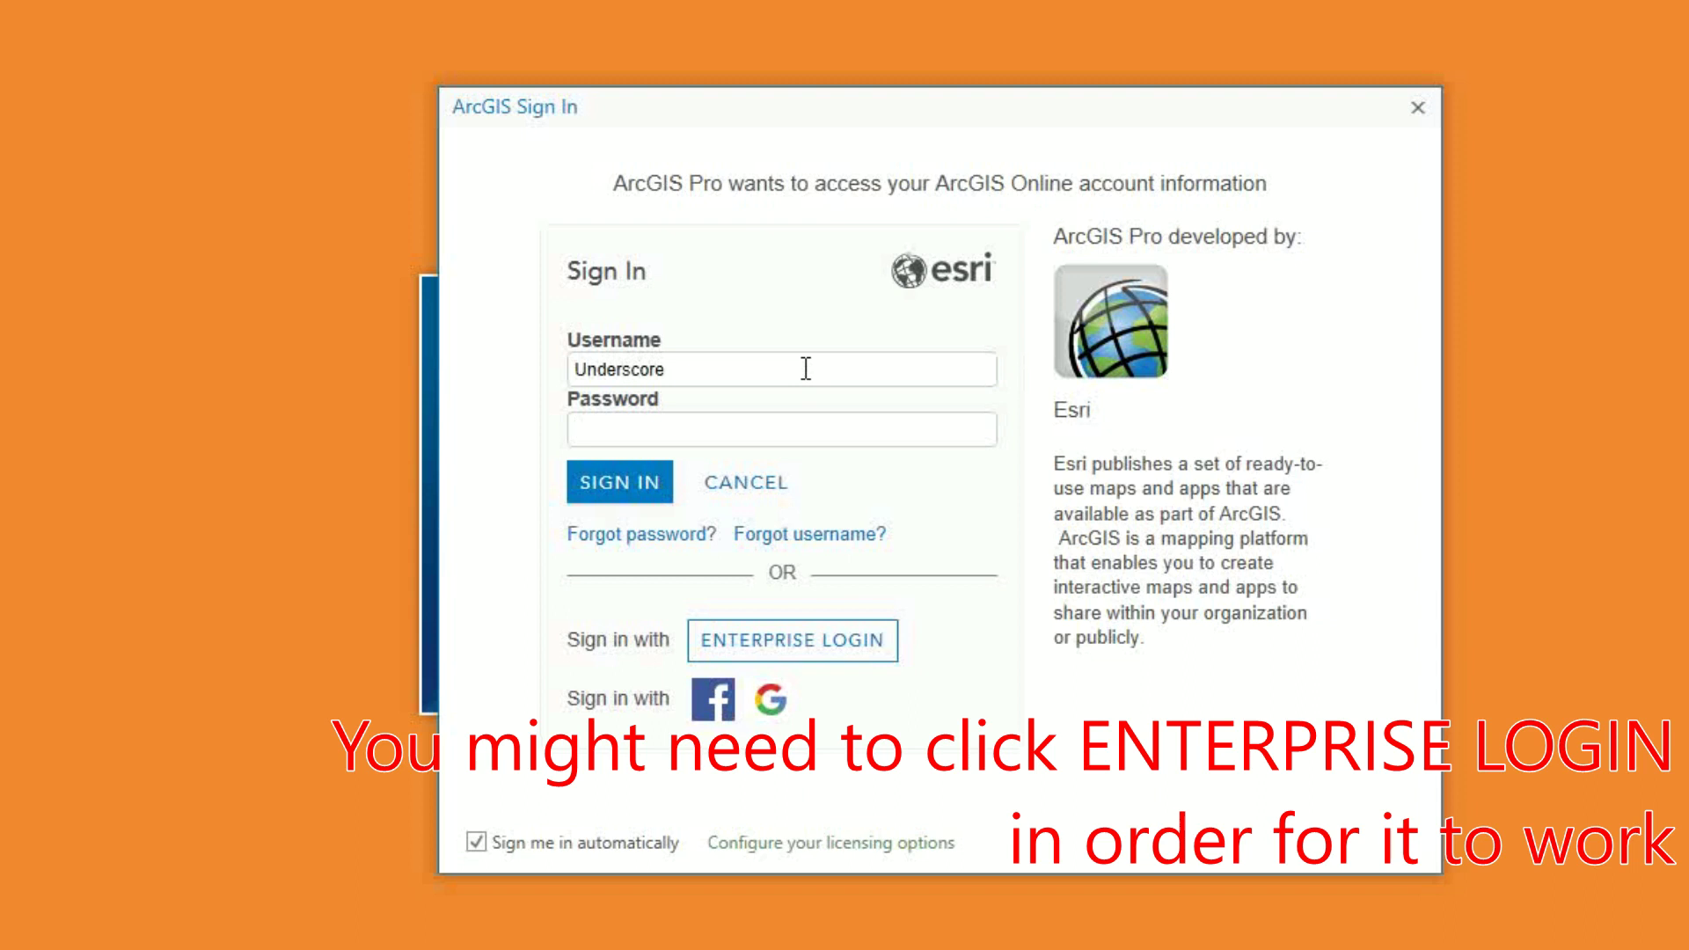
text(•••••••••••••)
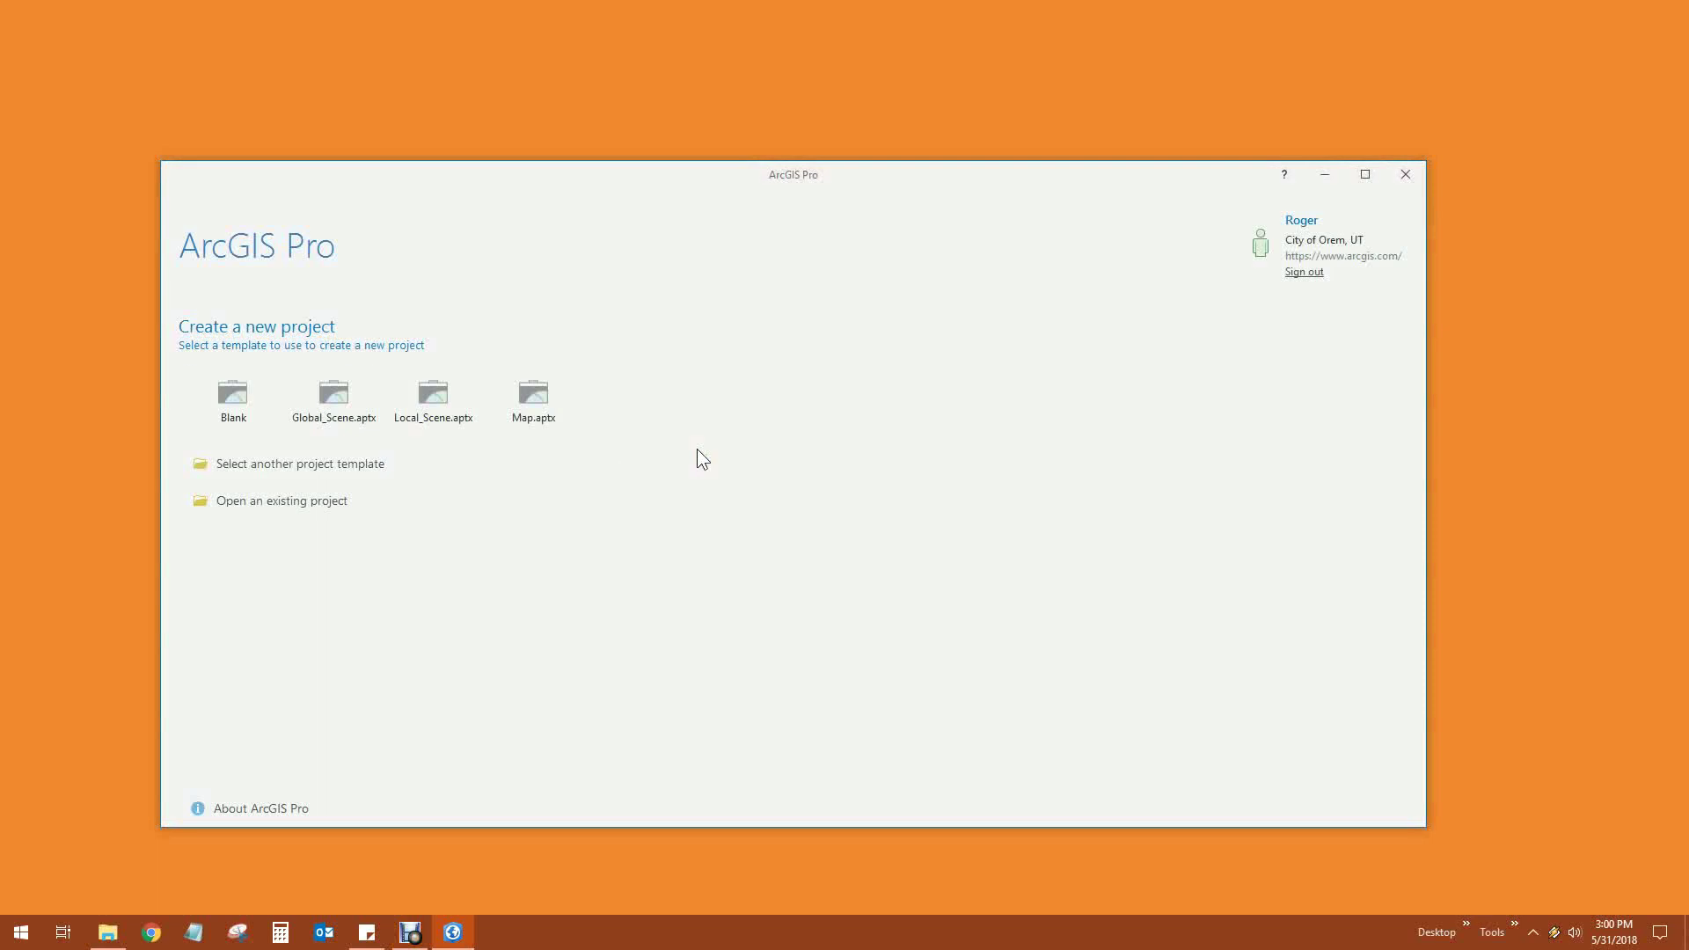
drag(787, 172, 832, 146)
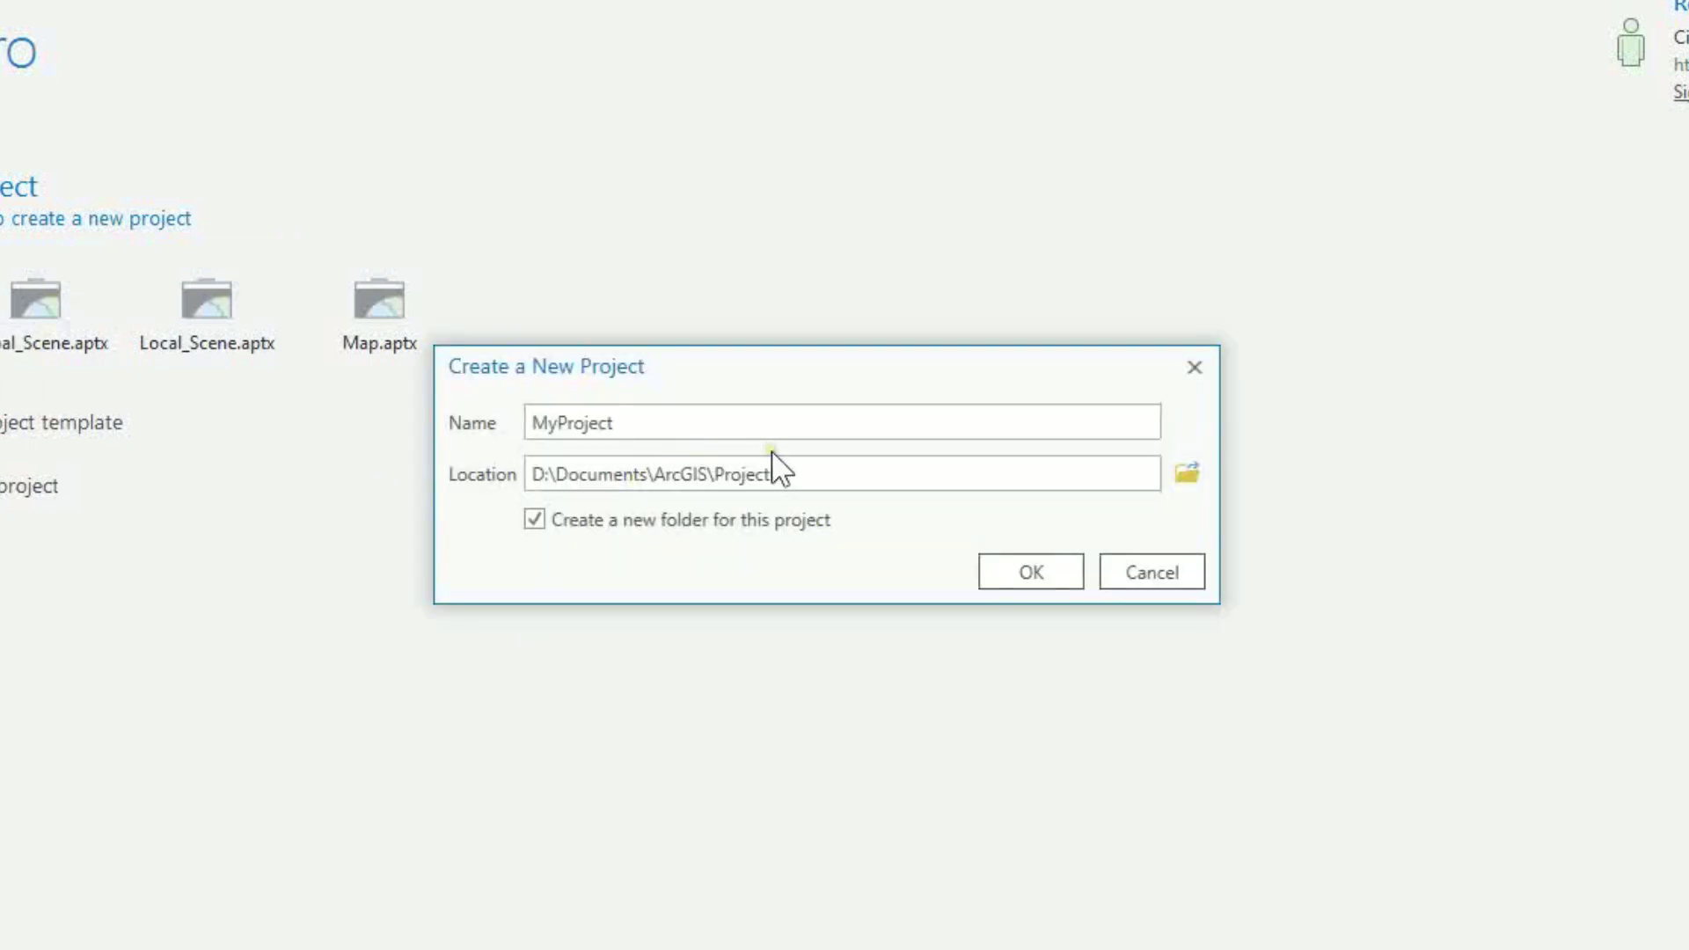
Replace the default project name MyProject with 'Test'
click(854, 473)
double_click(629, 425)
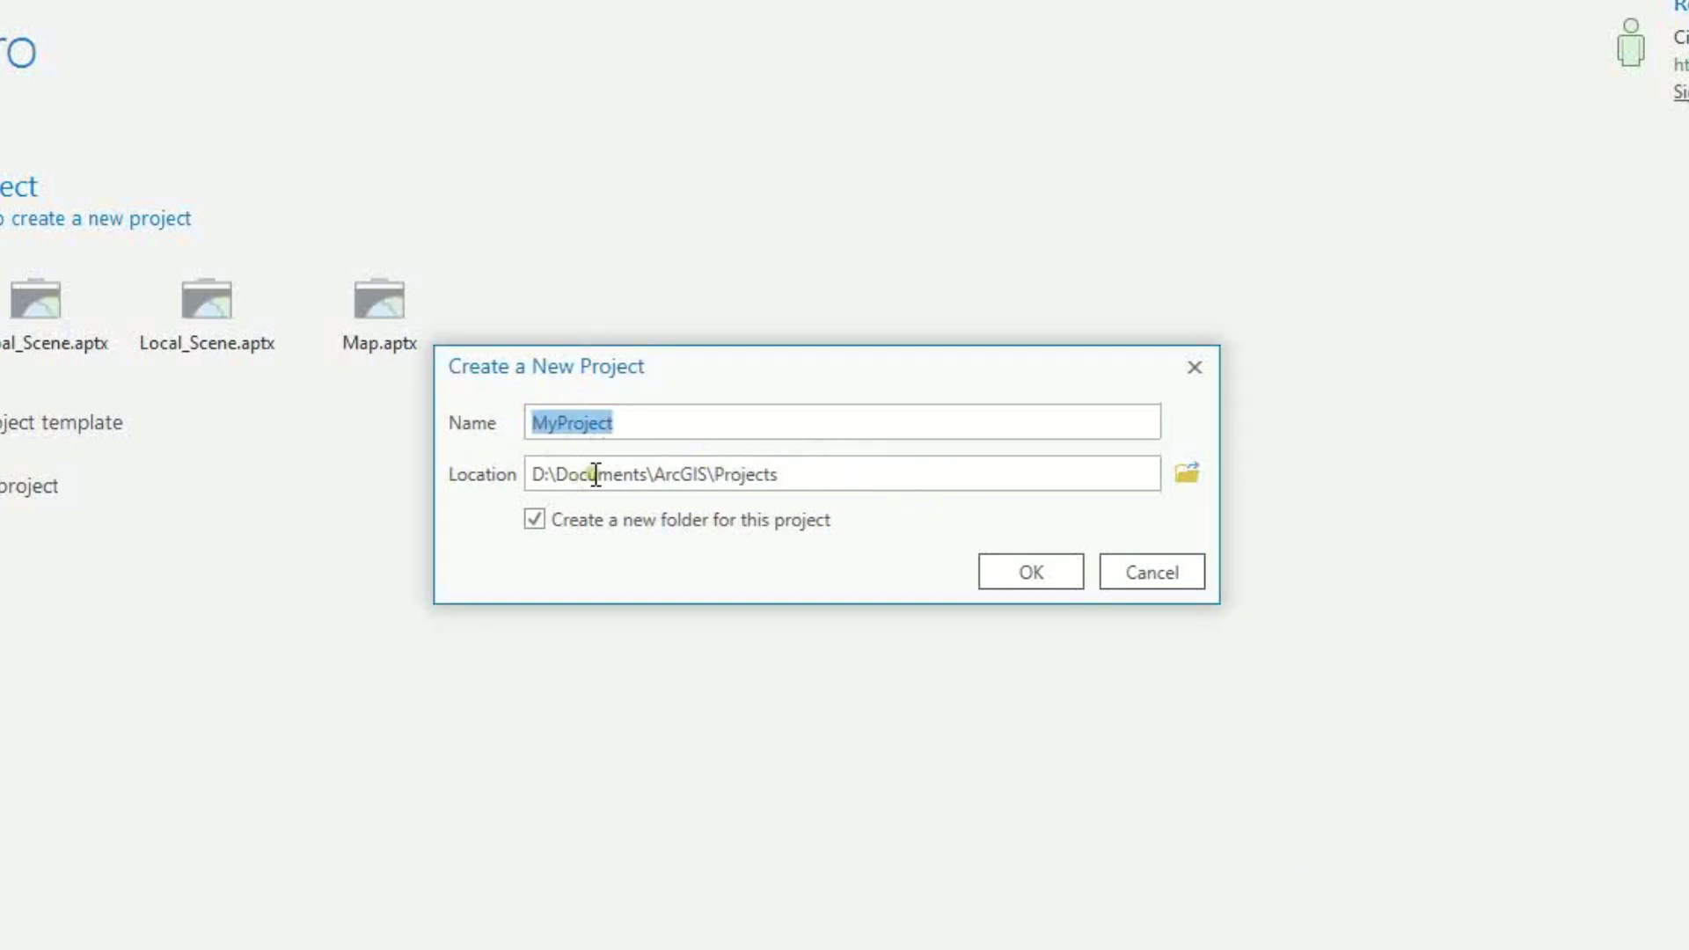
text(Test)
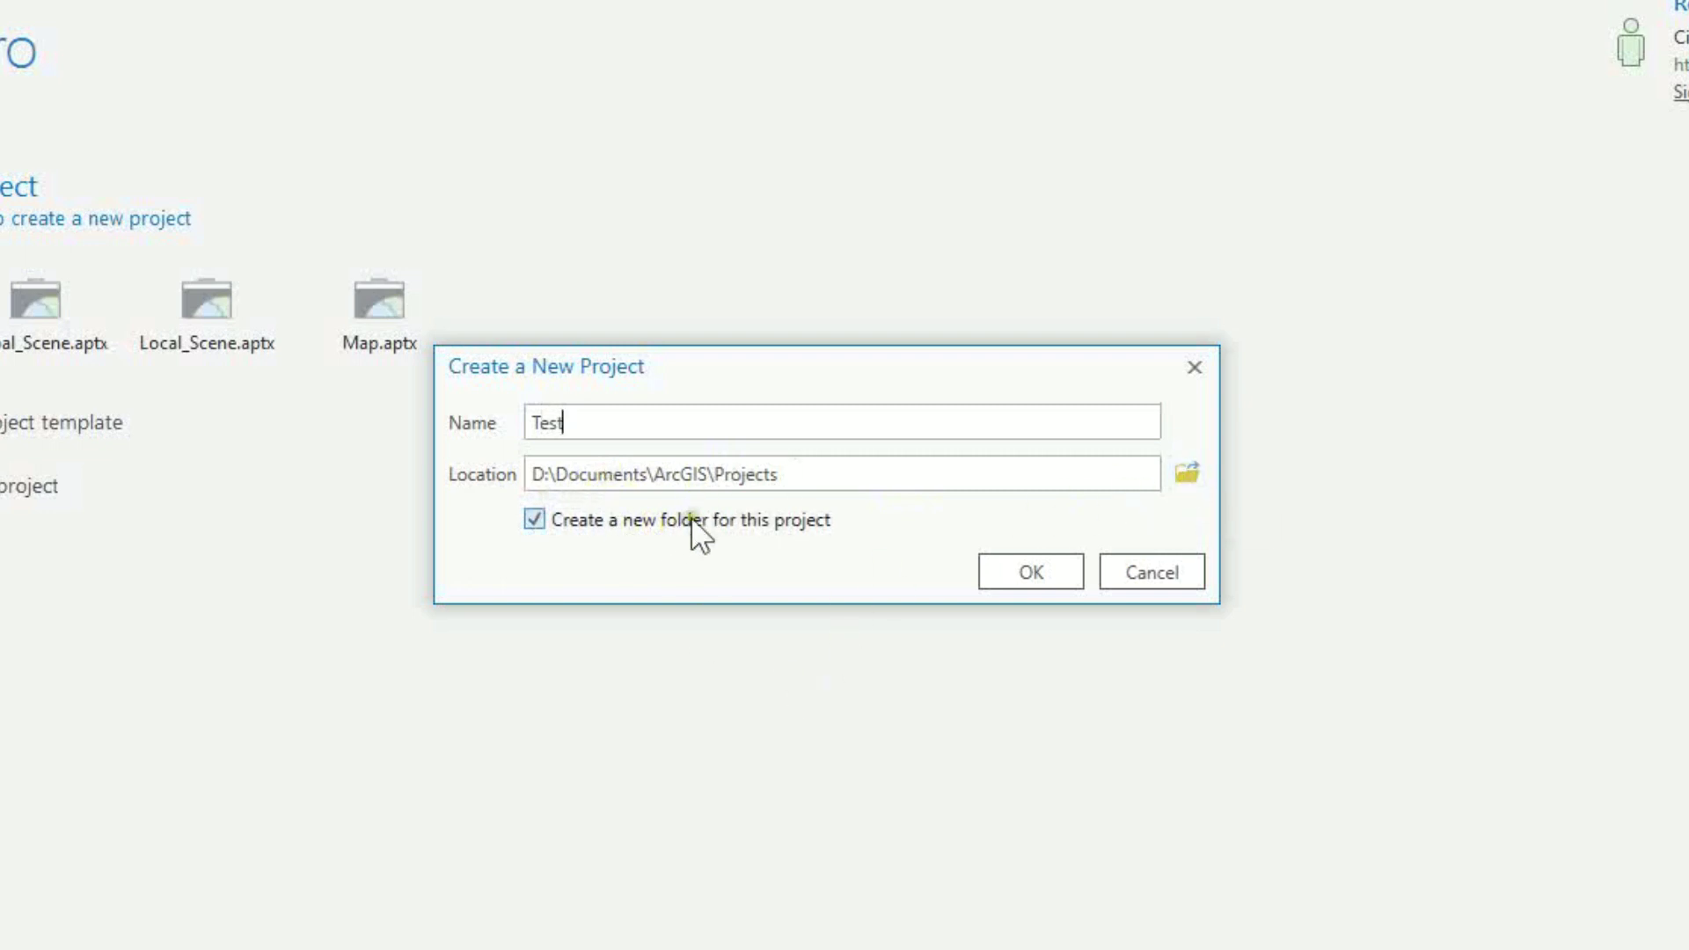
Set the project location to D:\GIS\Projects and create the project
click(1196, 474)
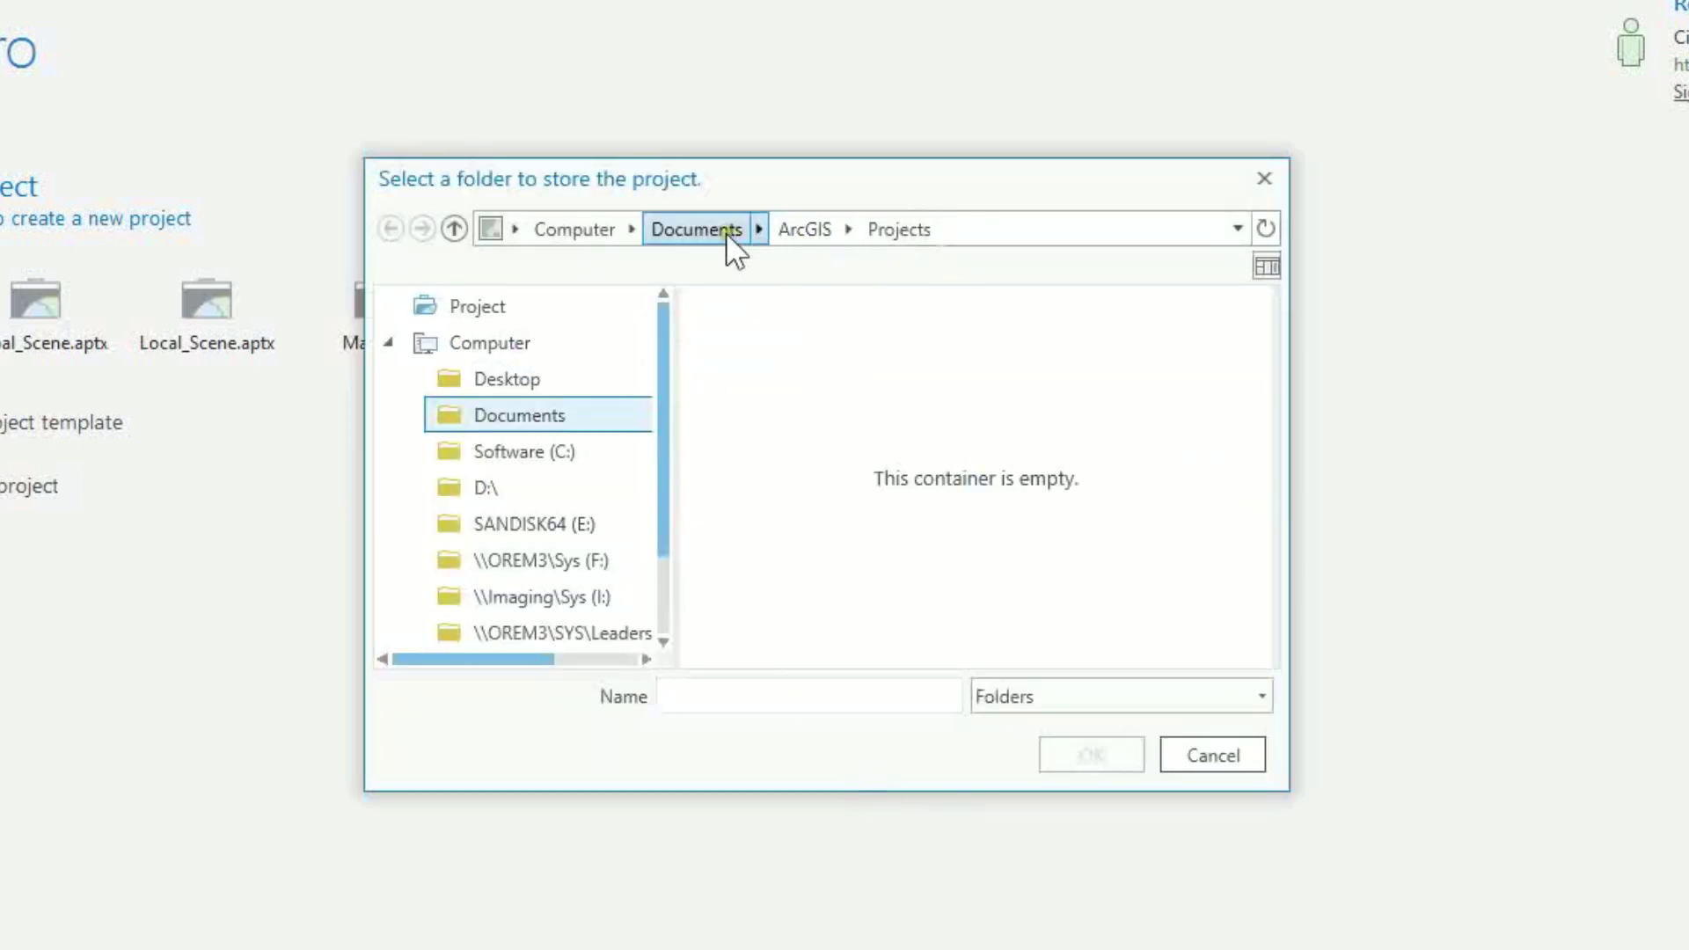
click(486, 489)
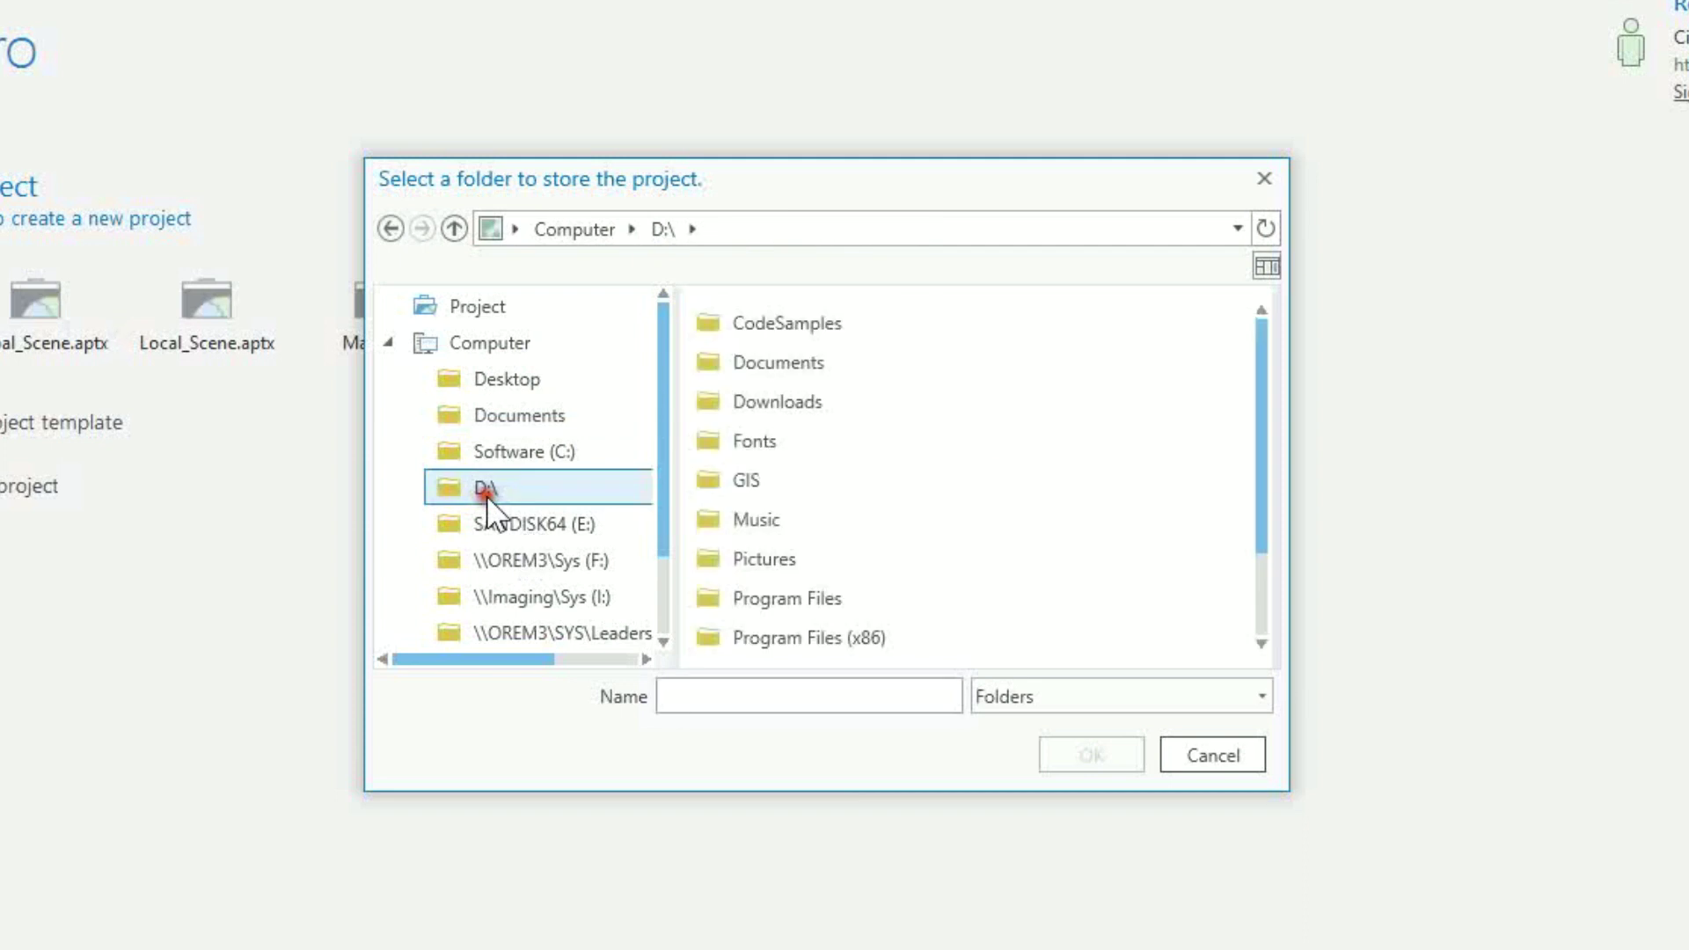
double_click(735, 483)
click(756, 485)
click(1063, 732)
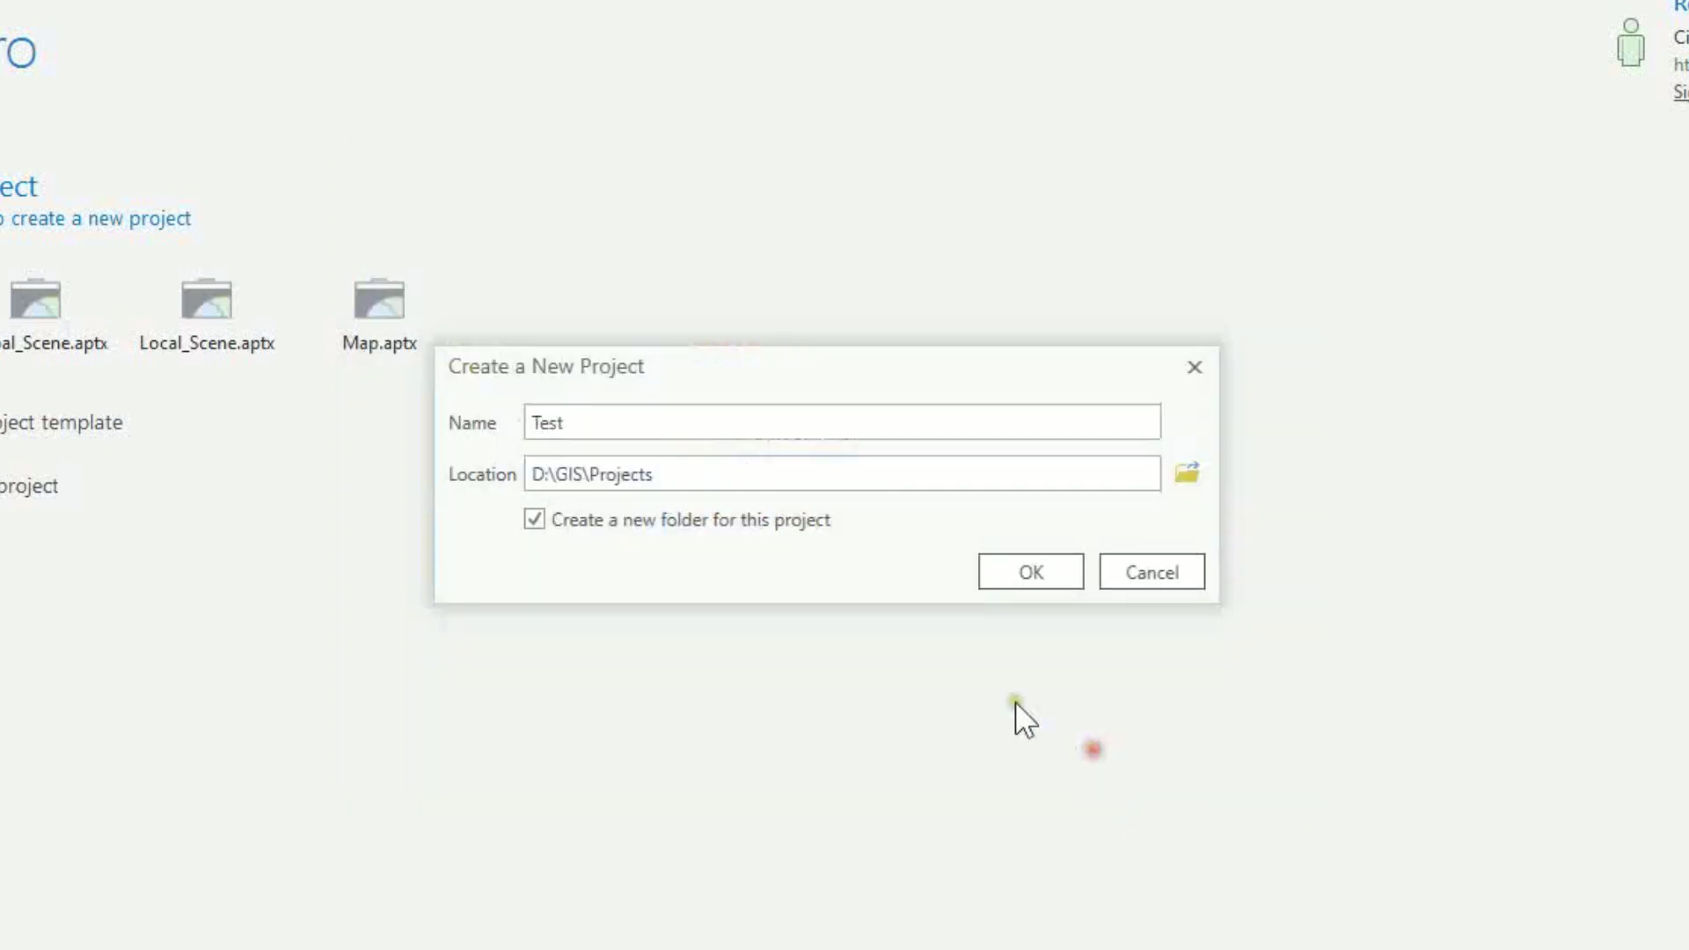
click(669, 473)
click(585, 428)
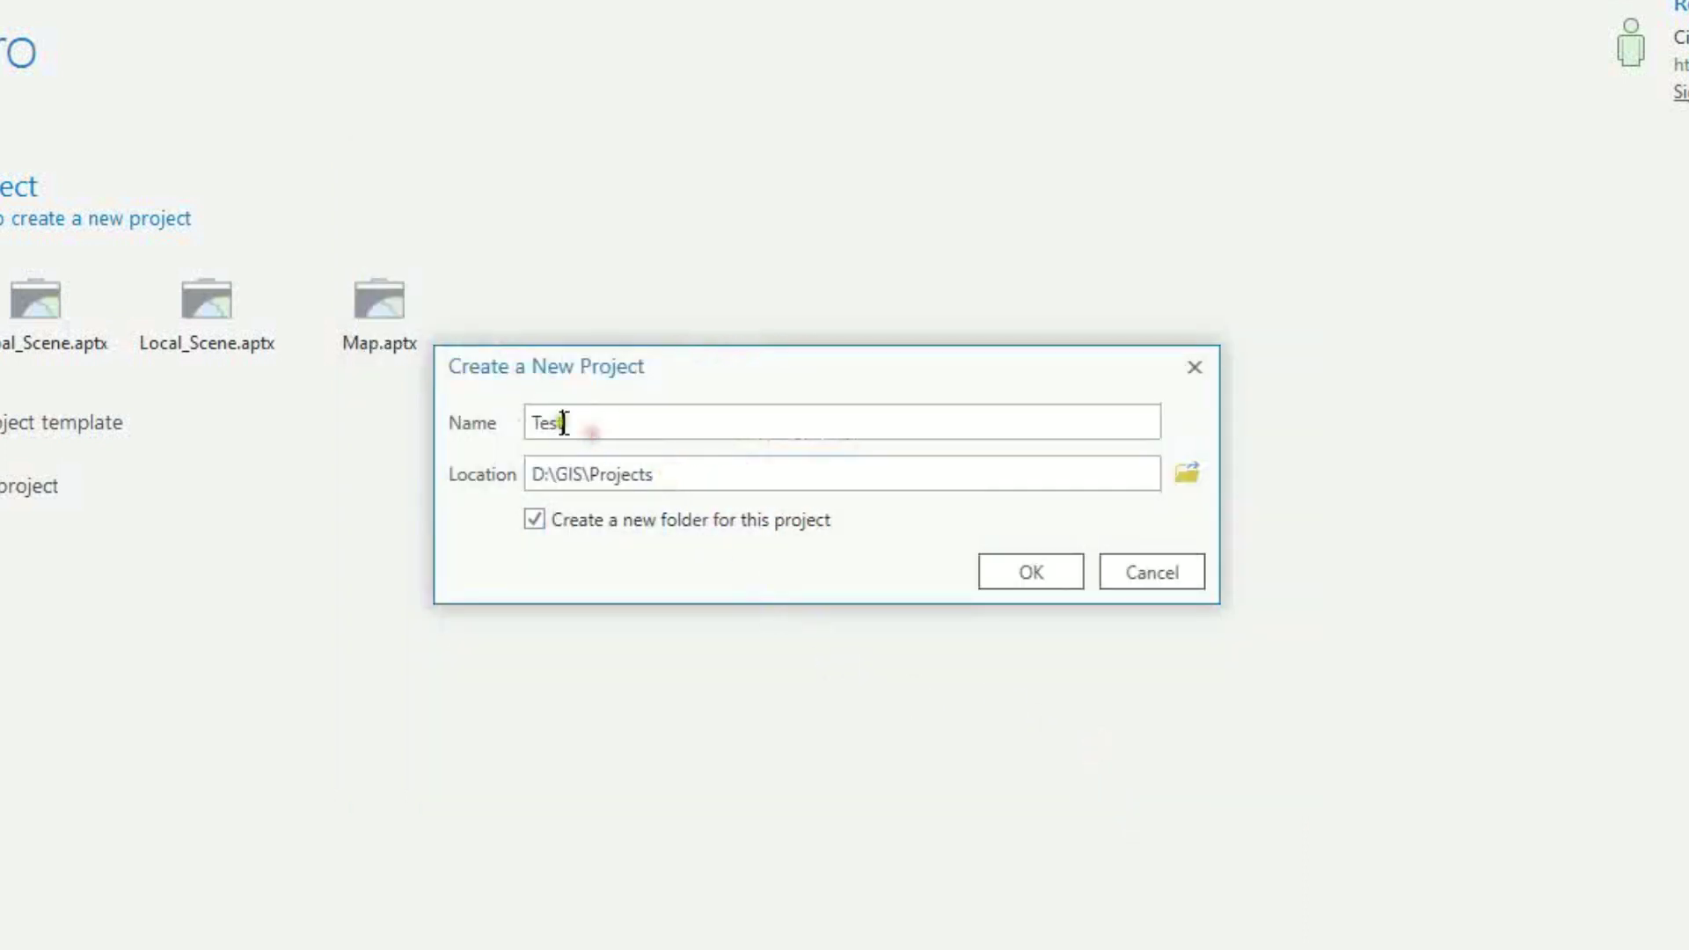
click(1045, 571)
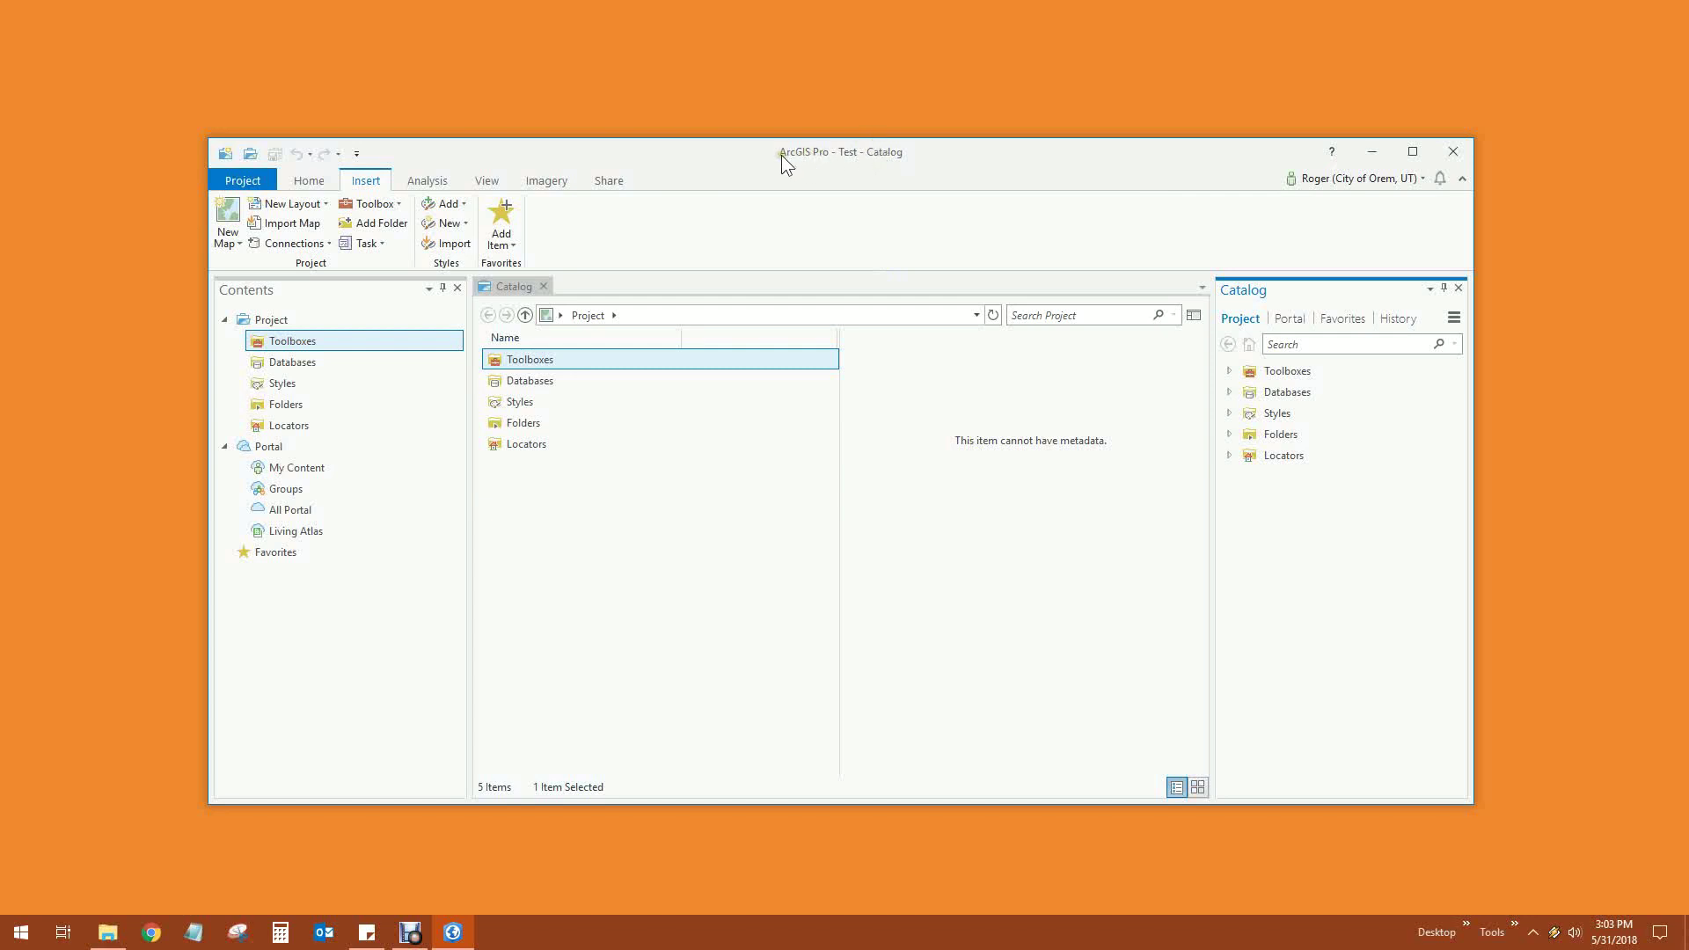
Expand Folders > Test and Databases in the Catalog pane to show Test.gdb and Test.tbx
drag(913, 152, 910, 118)
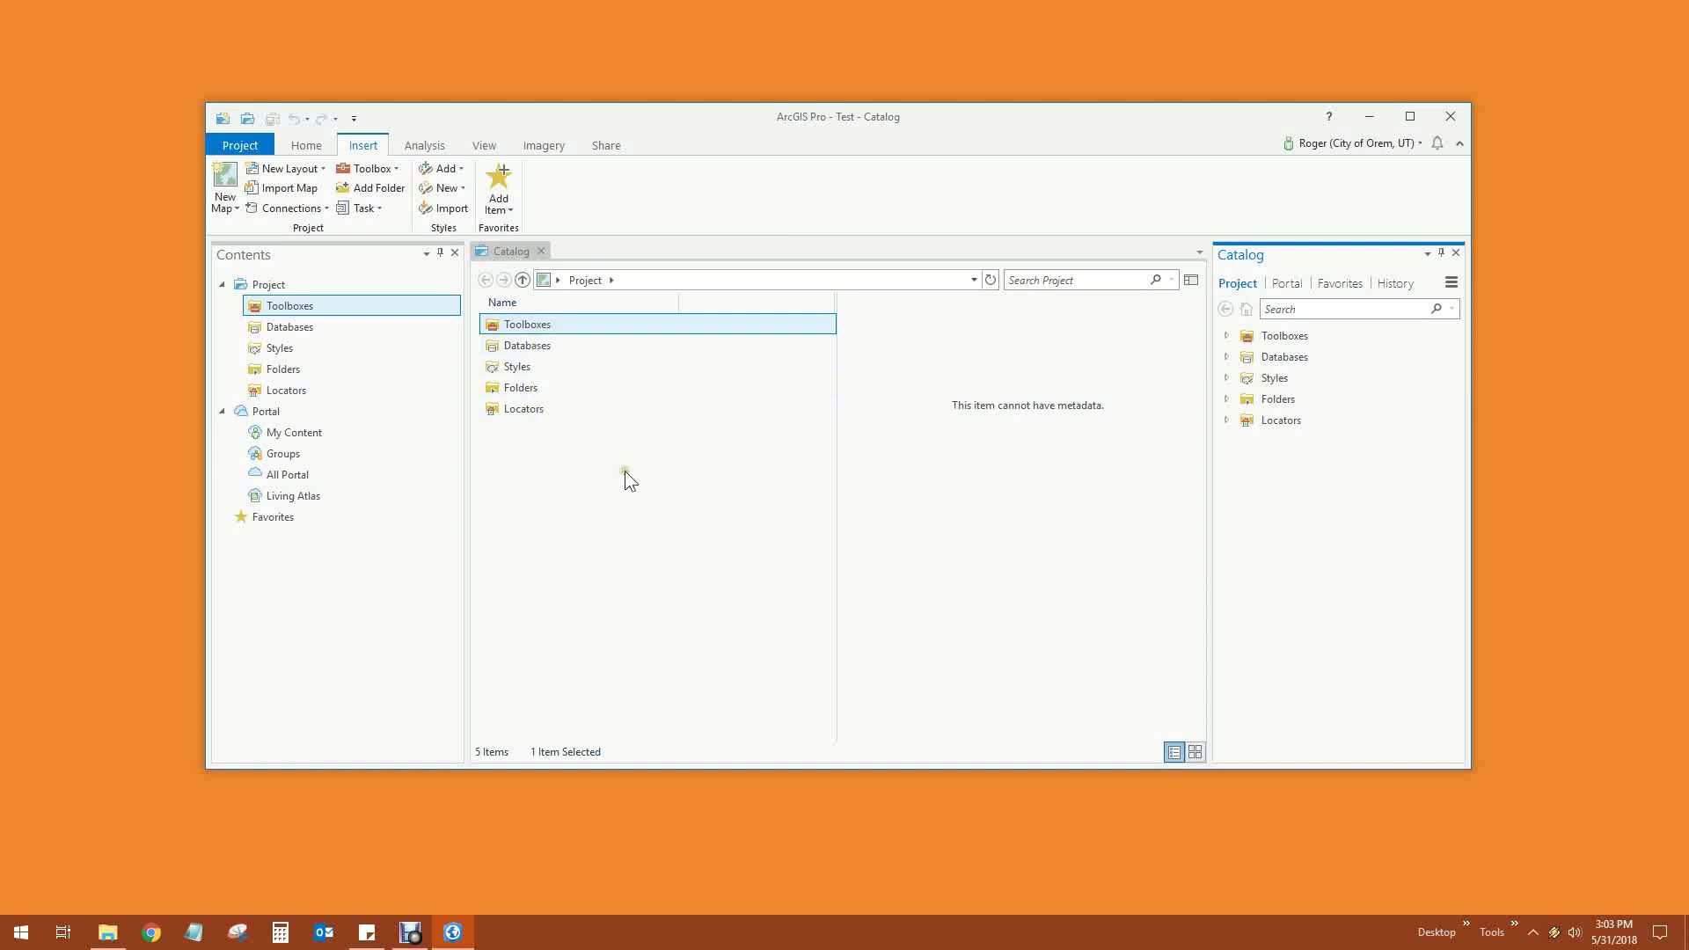
click(520, 392)
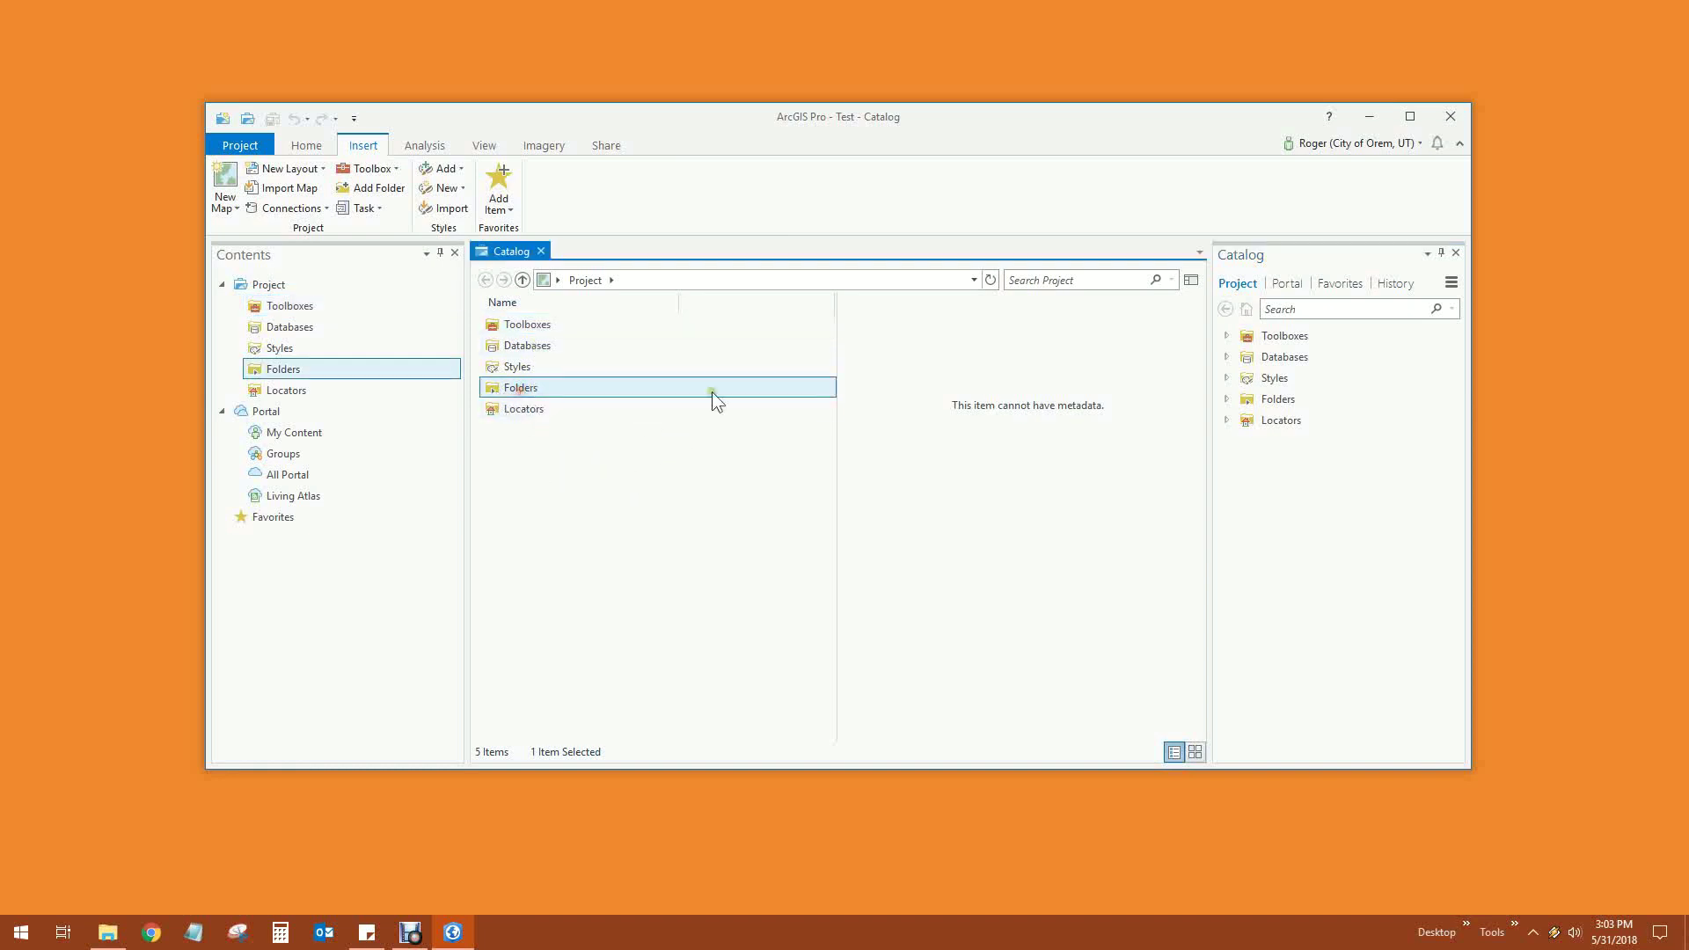
click(1226, 400)
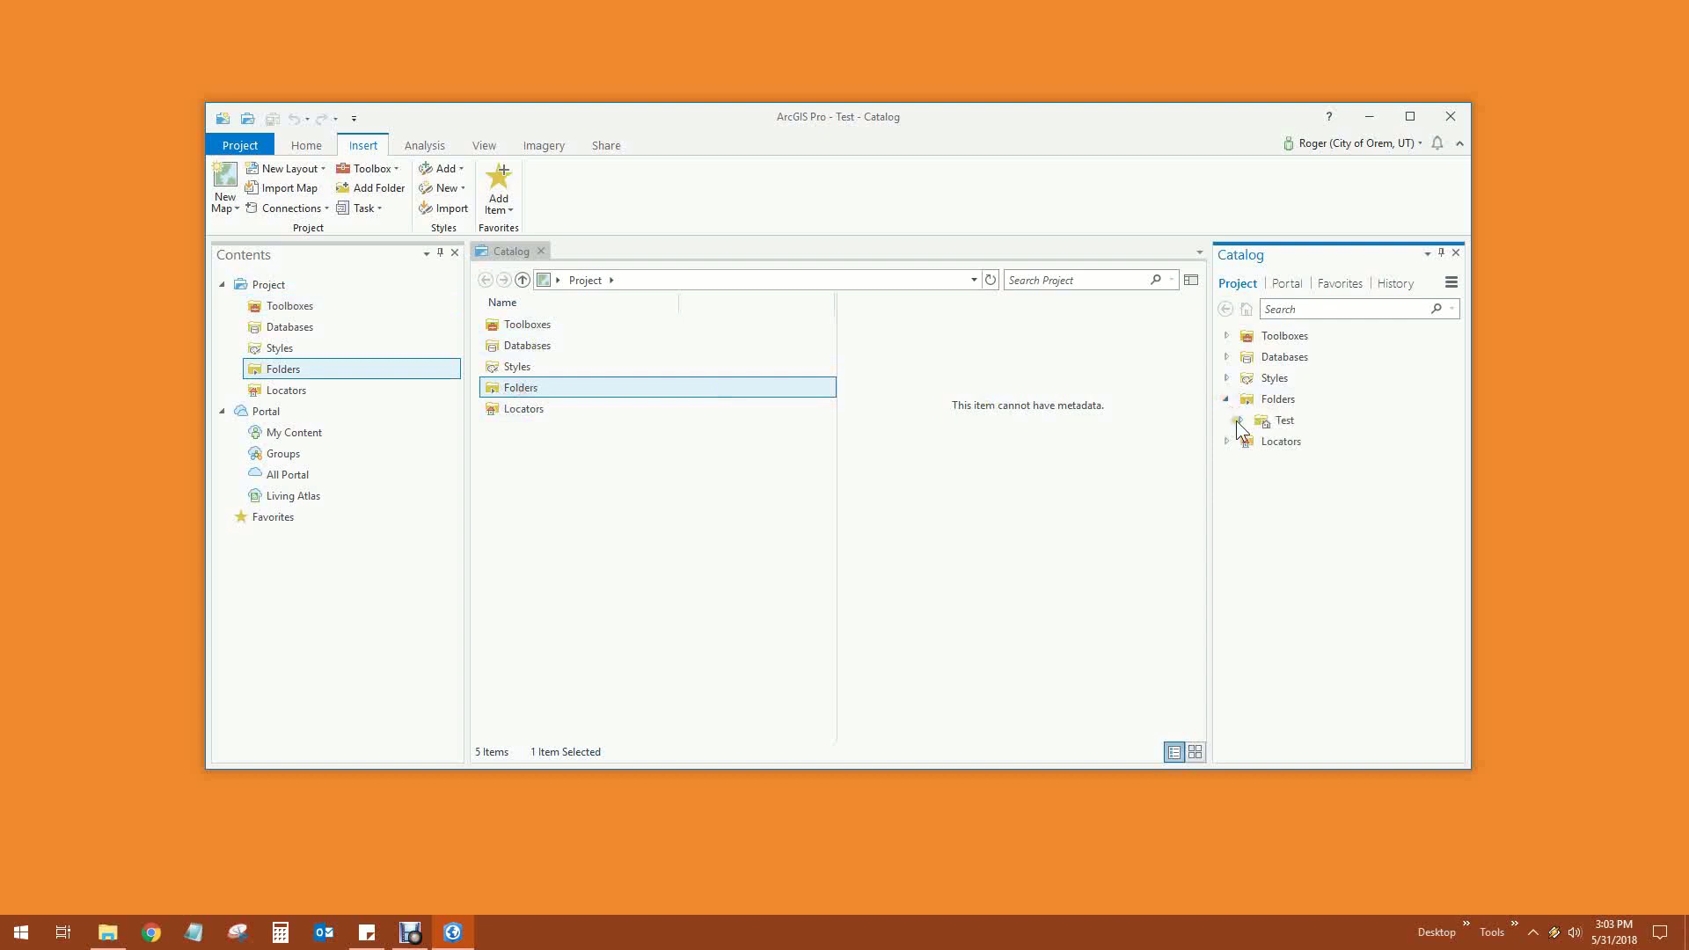
click(1240, 421)
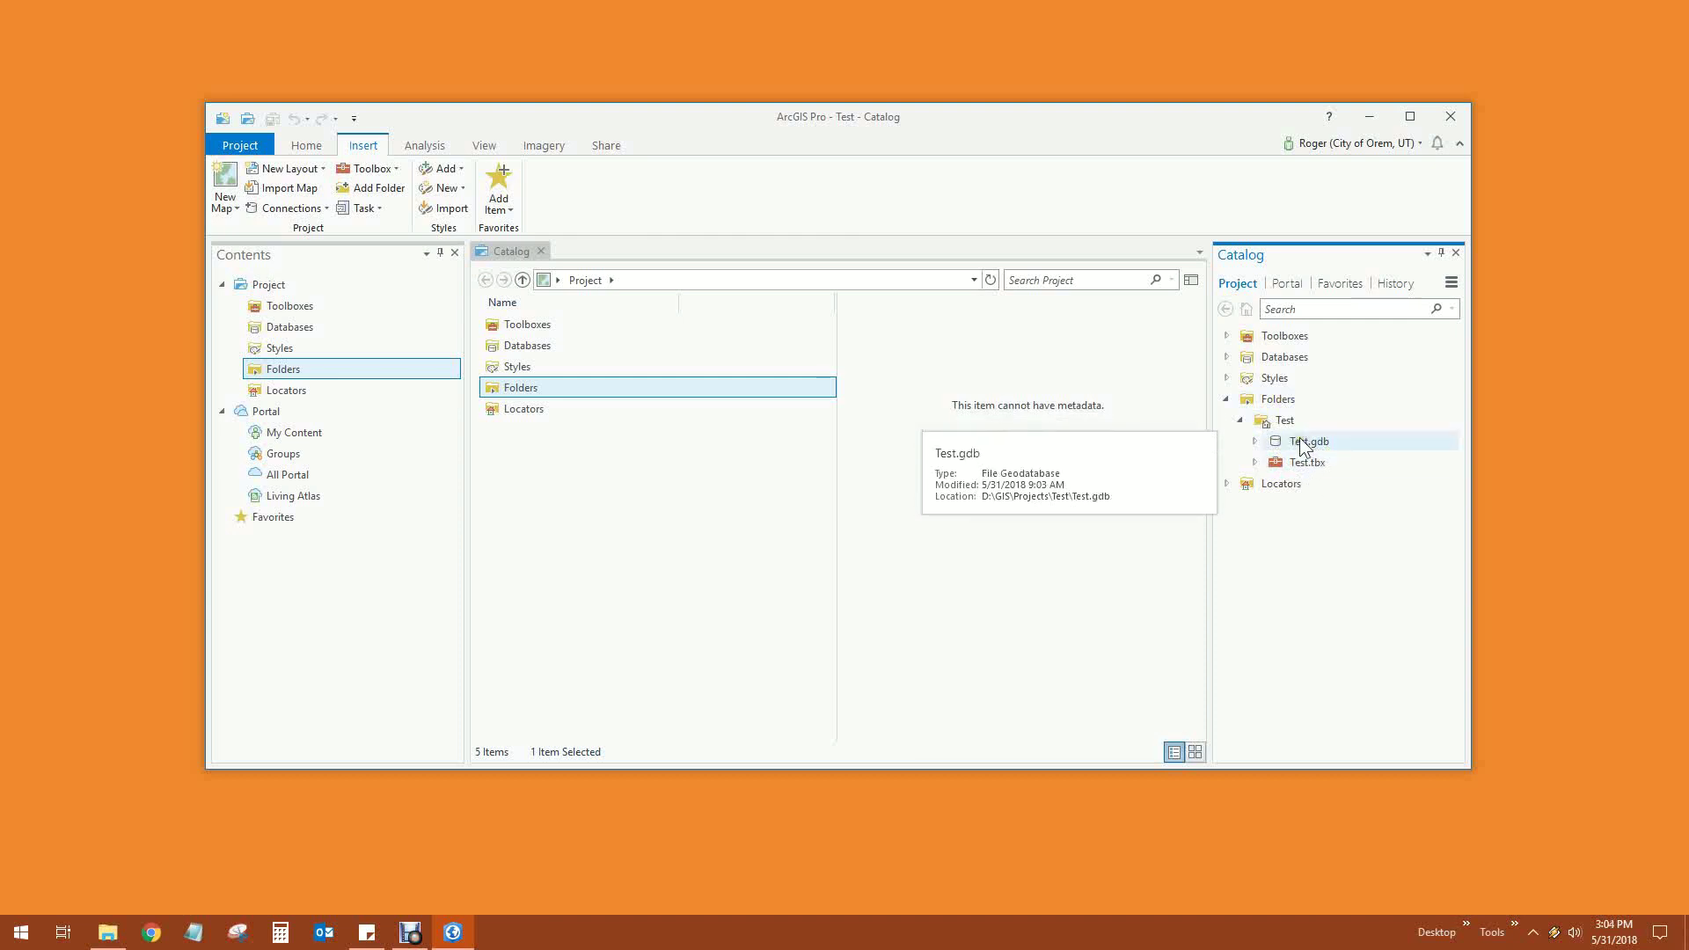
click(1227, 357)
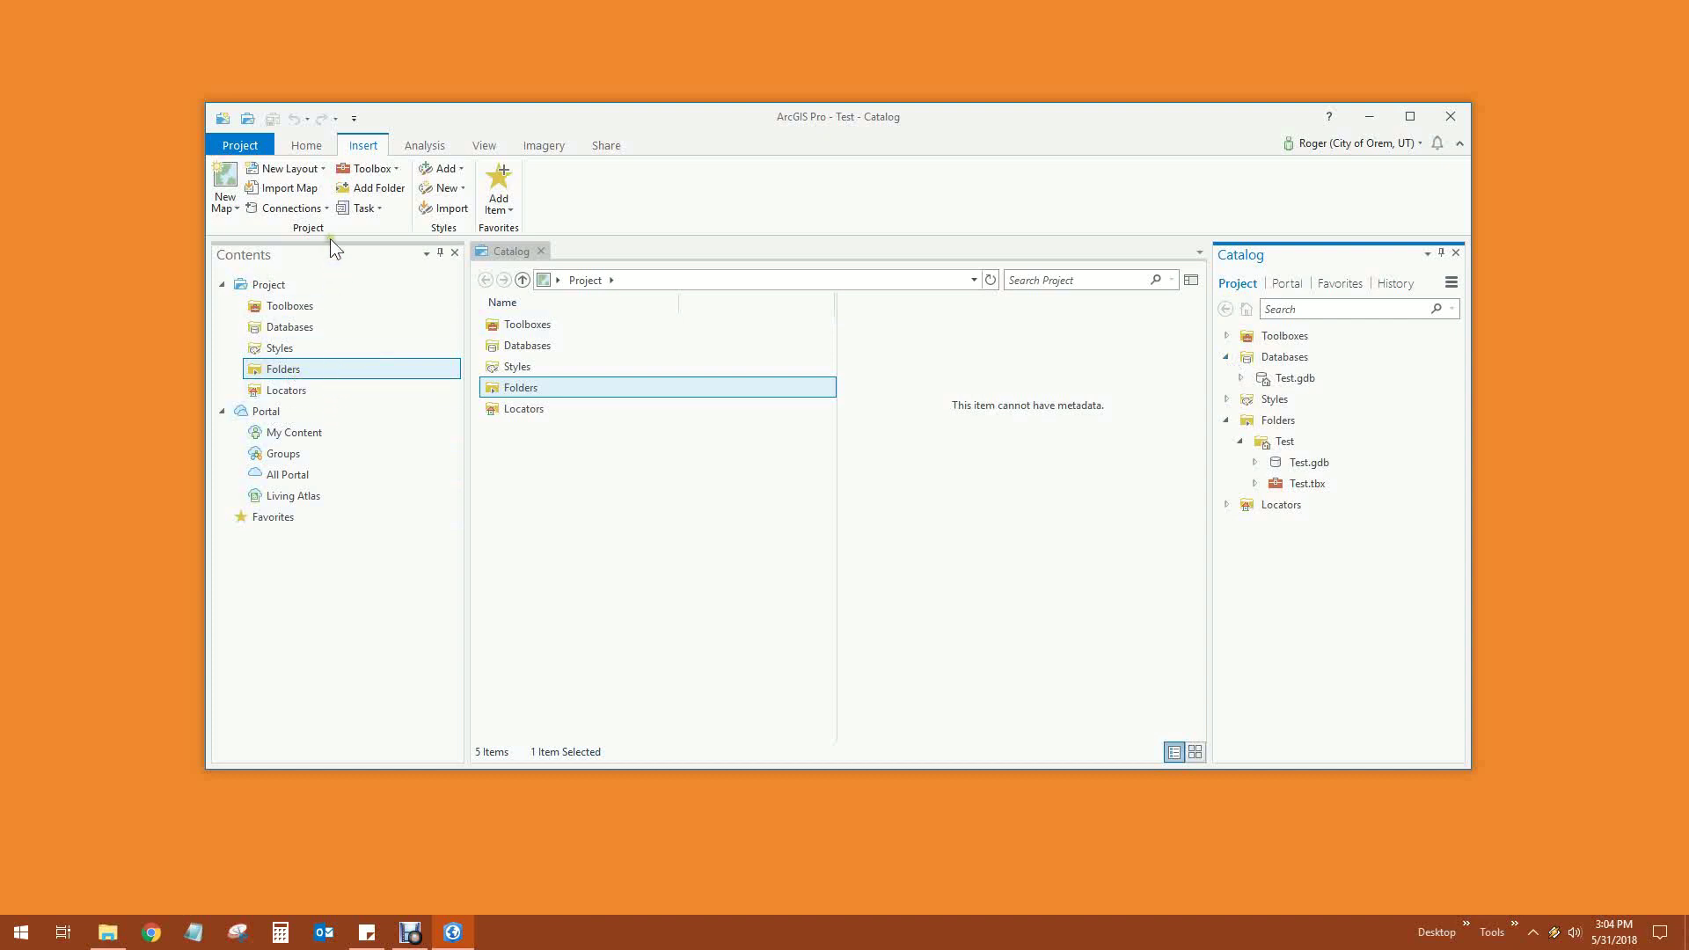
click(370, 192)
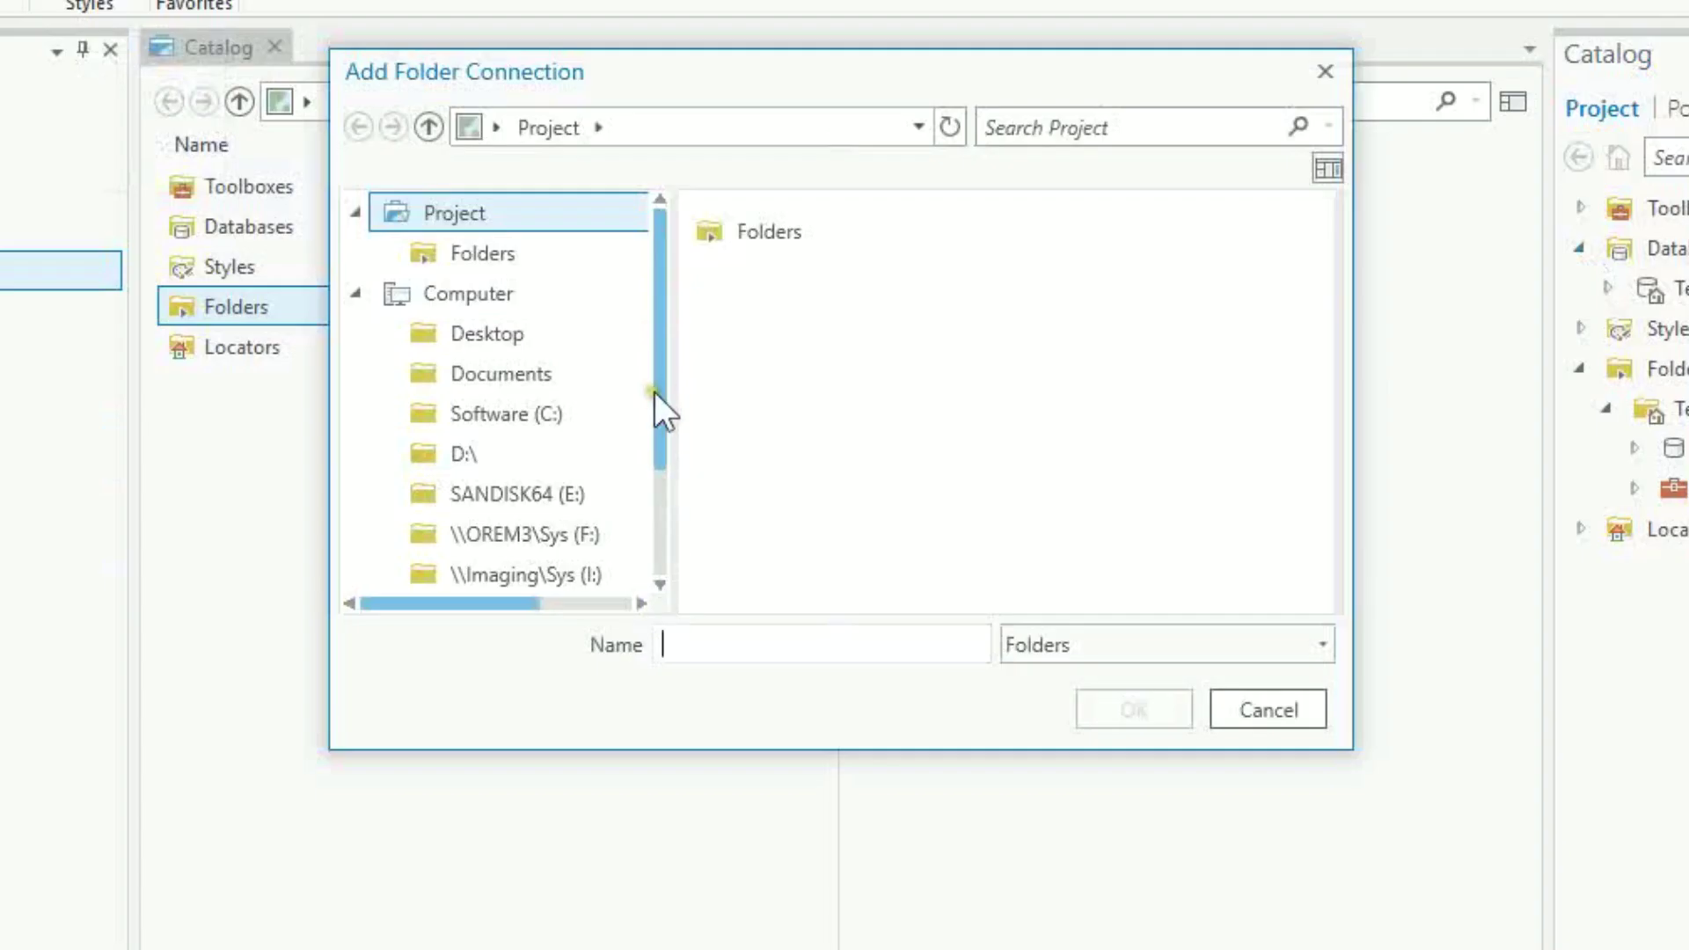
Add a folder connection to \\pw4server\sys\gisdata\avdata and list the project's folders
click(761, 639)
text(\\pw4server\sys)
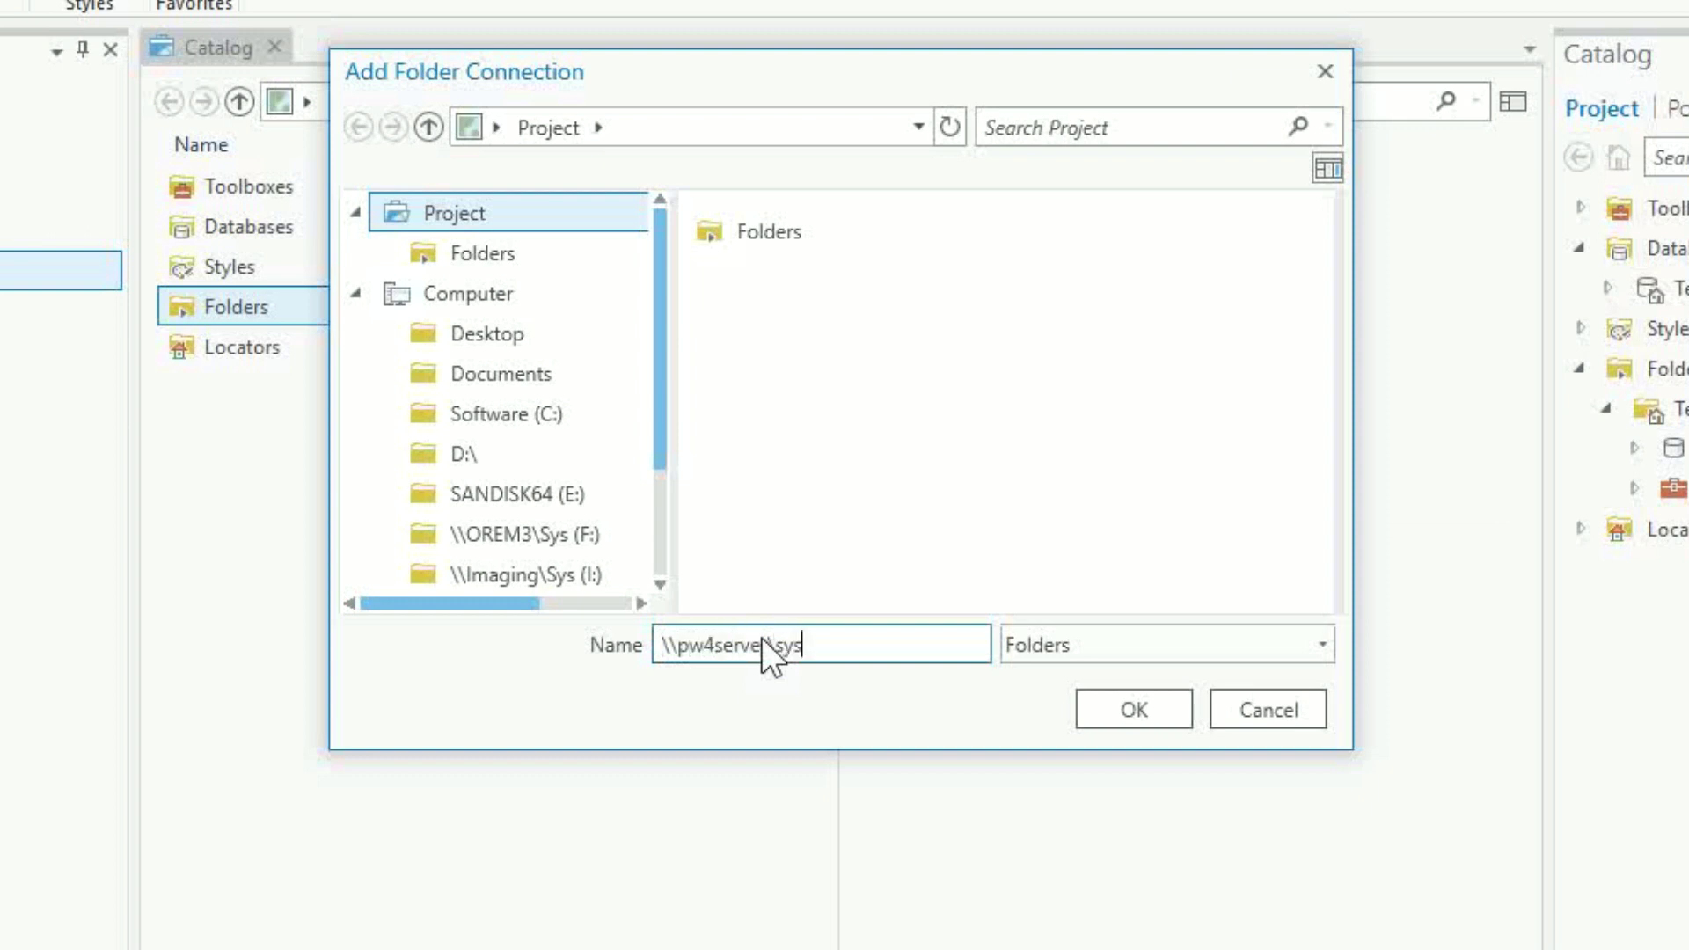
text(\gisdata\avdata)
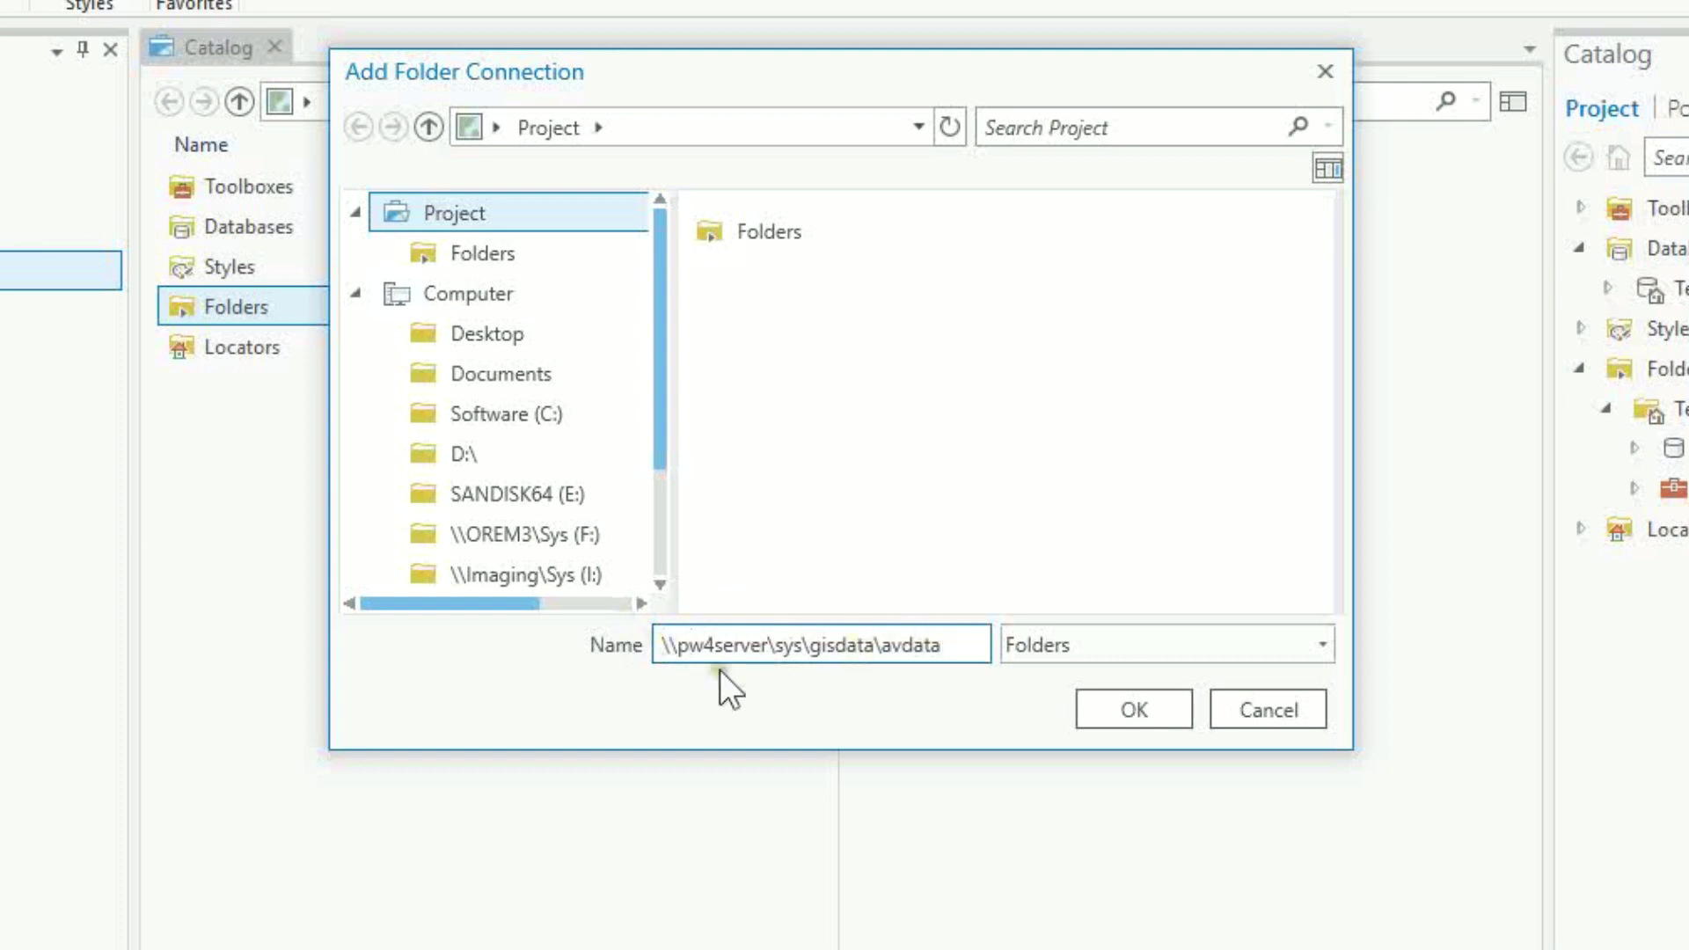
click(1123, 709)
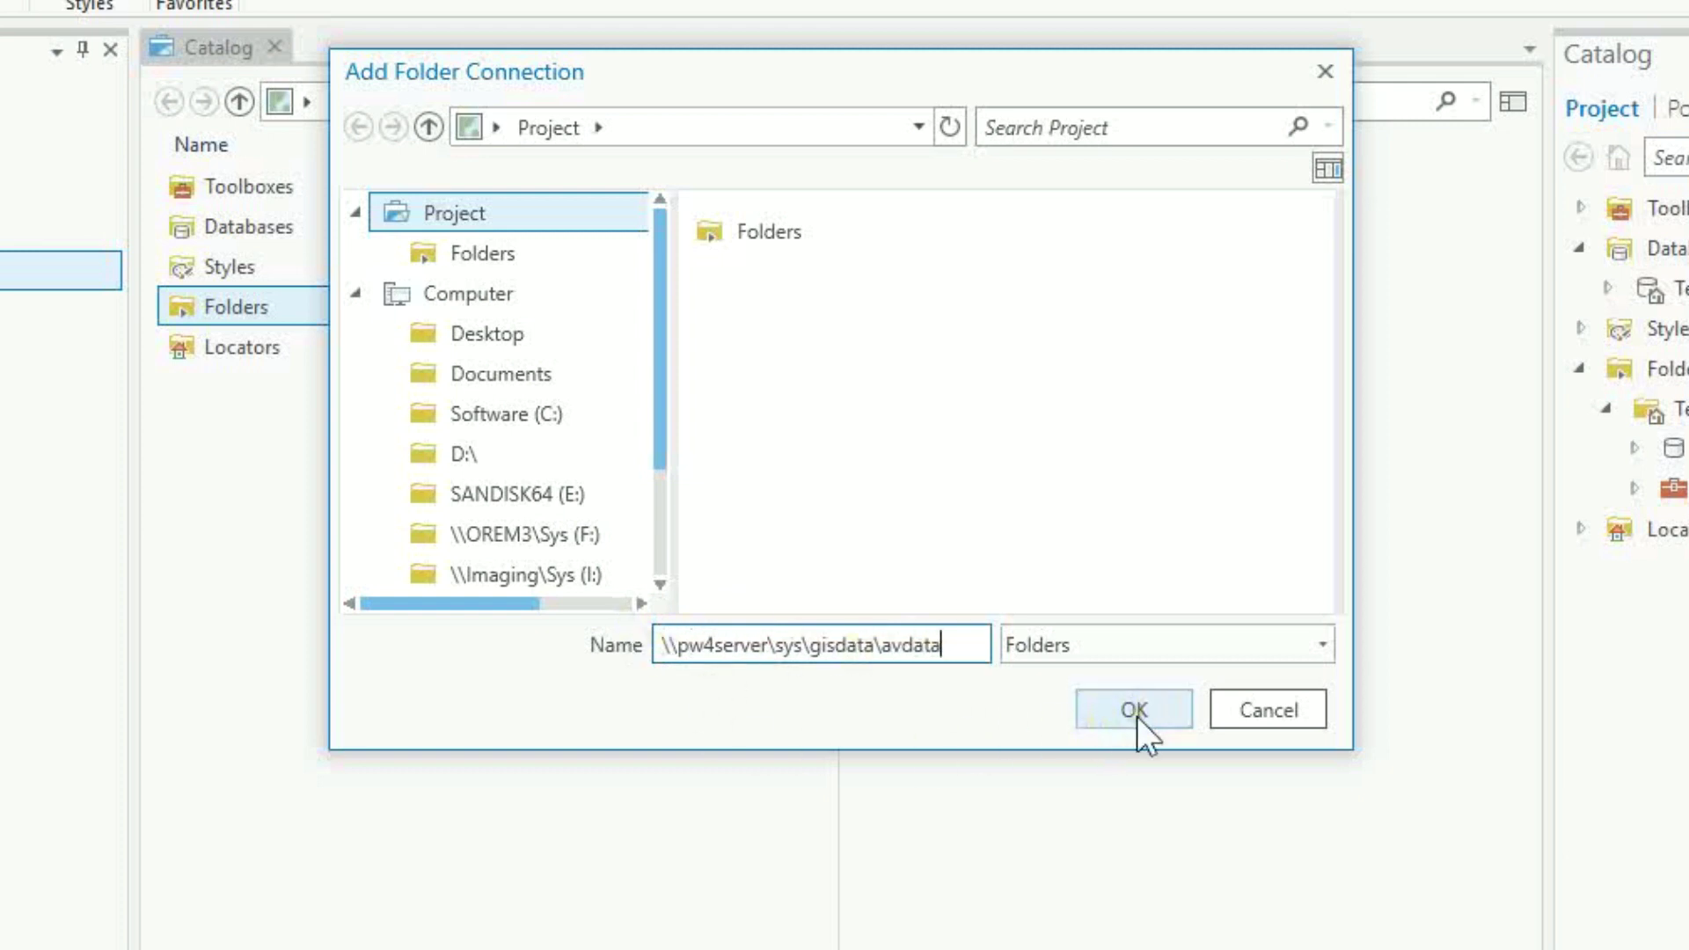
click(1135, 711)
click(279, 370)
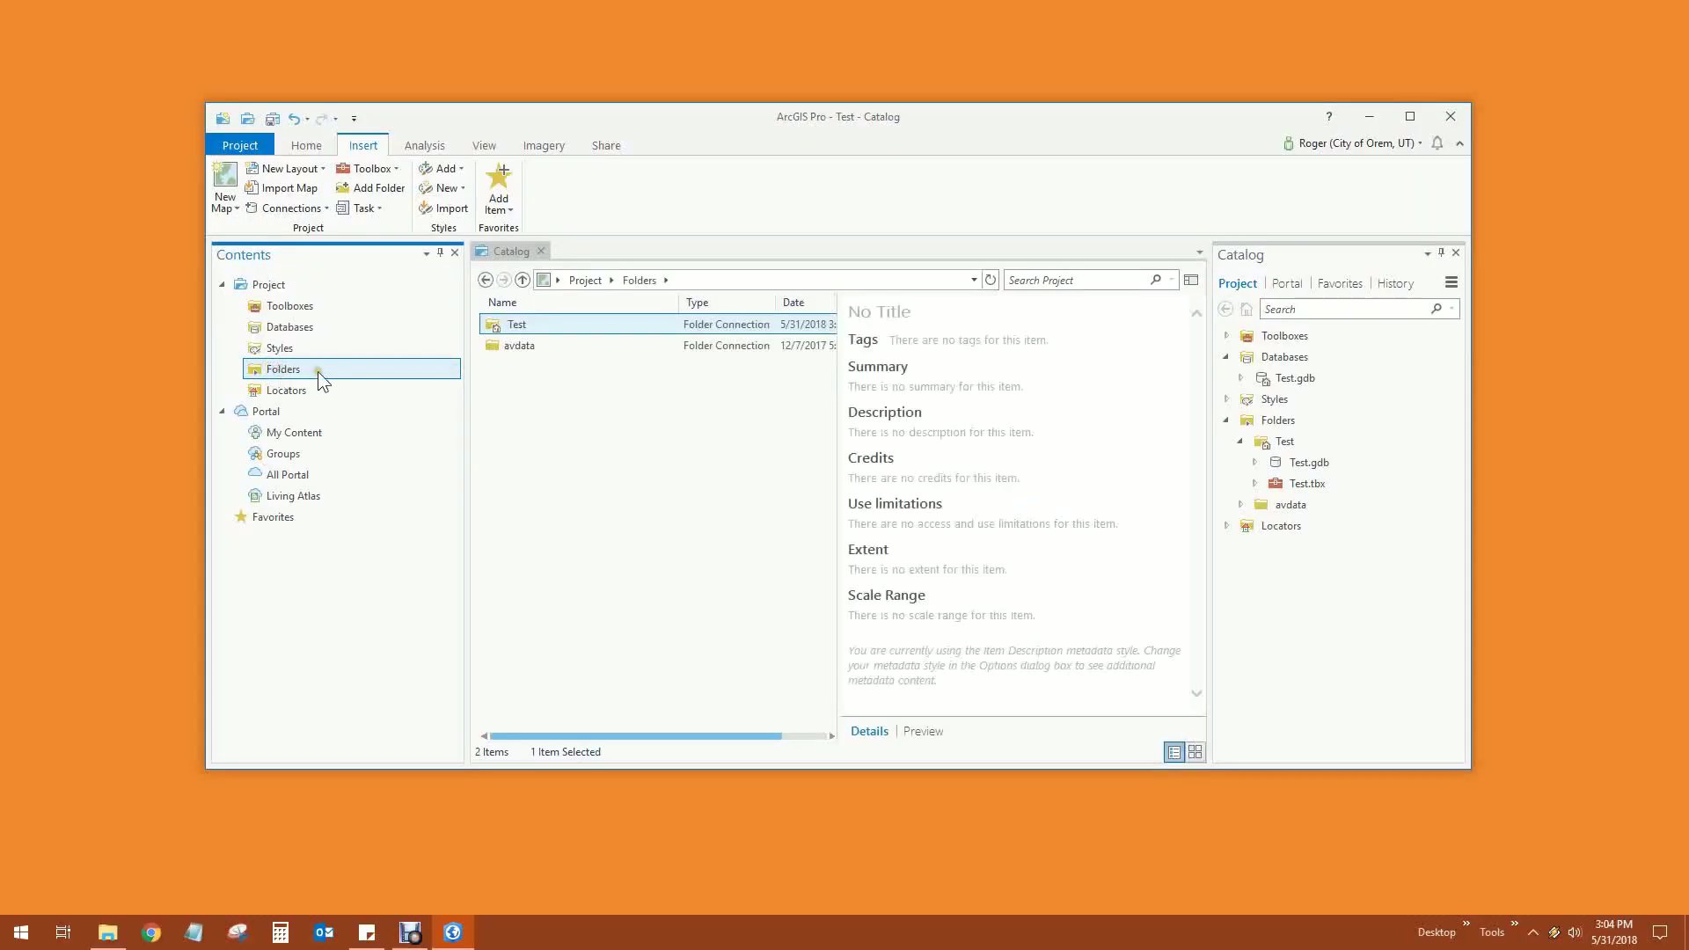
Browse avdata's folders with the details pane hidden, then show the project's Databases
double_click(531, 348)
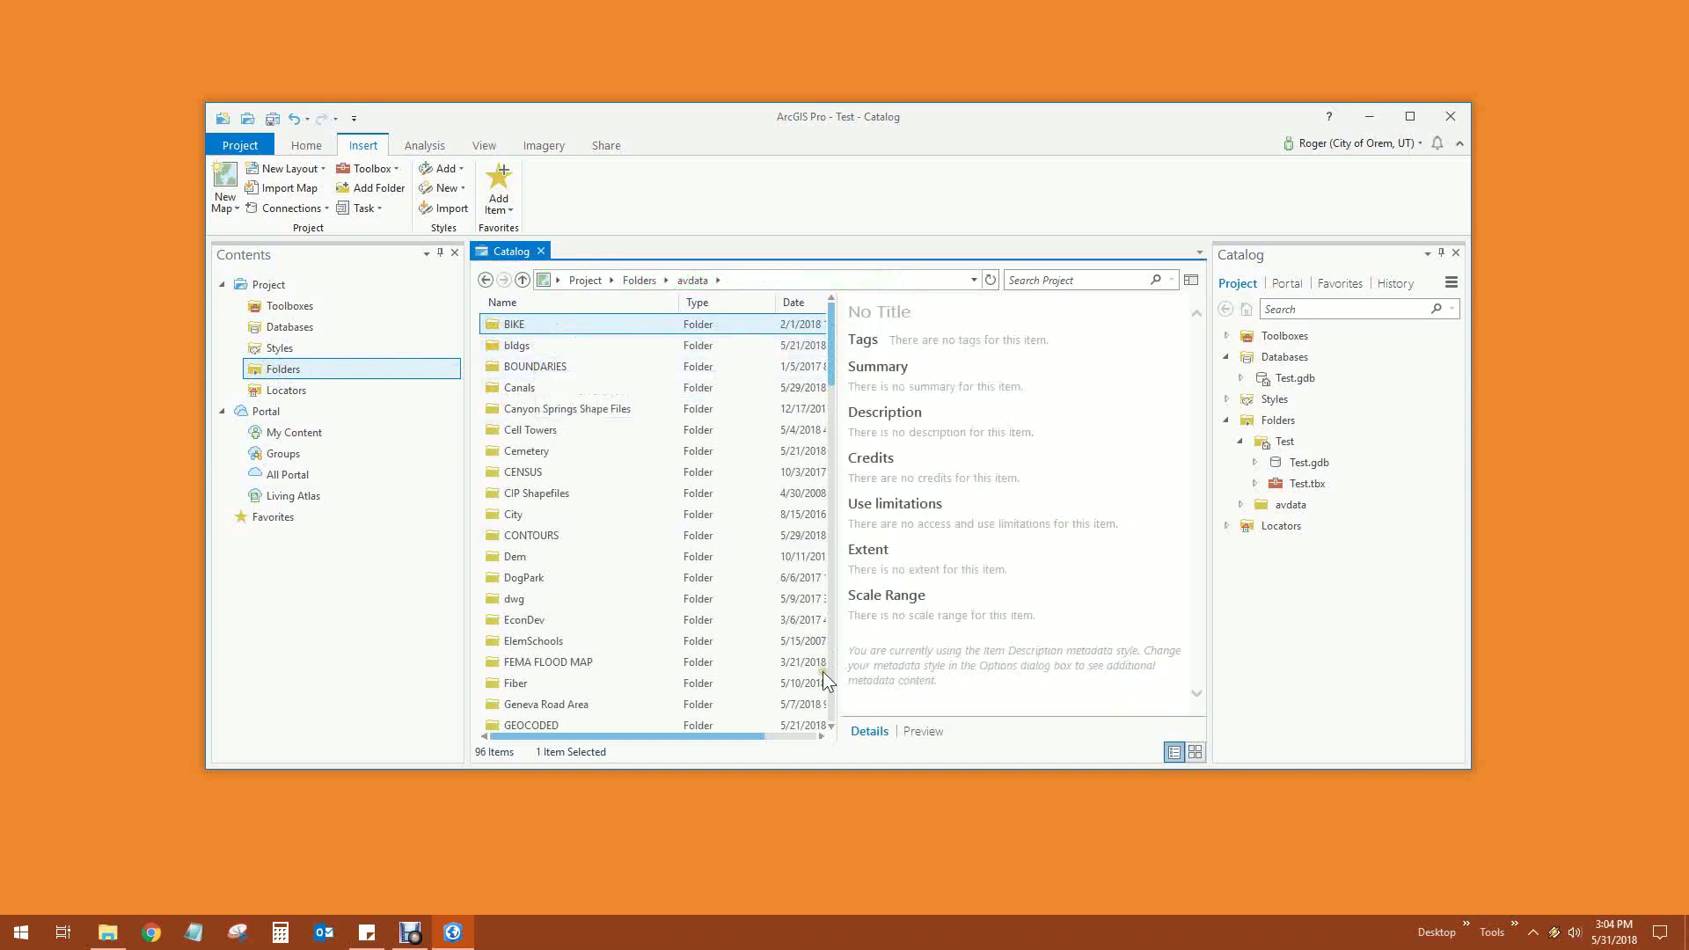
scroll(785, 587, down, 10)
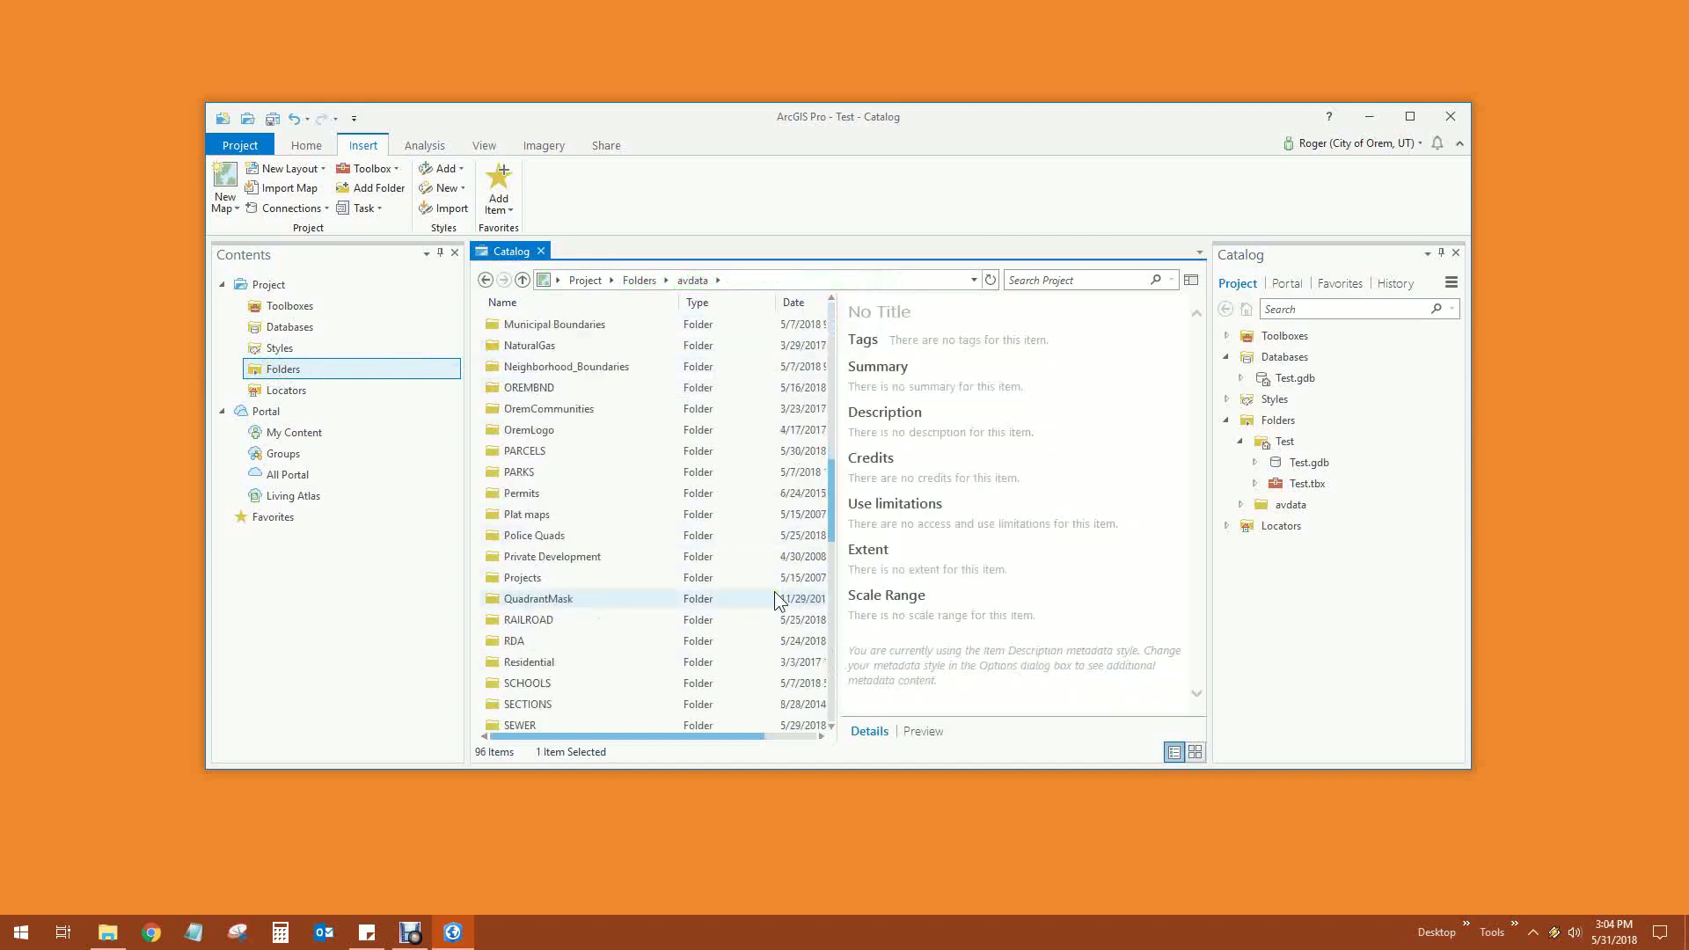
scroll(774, 592, down, 3)
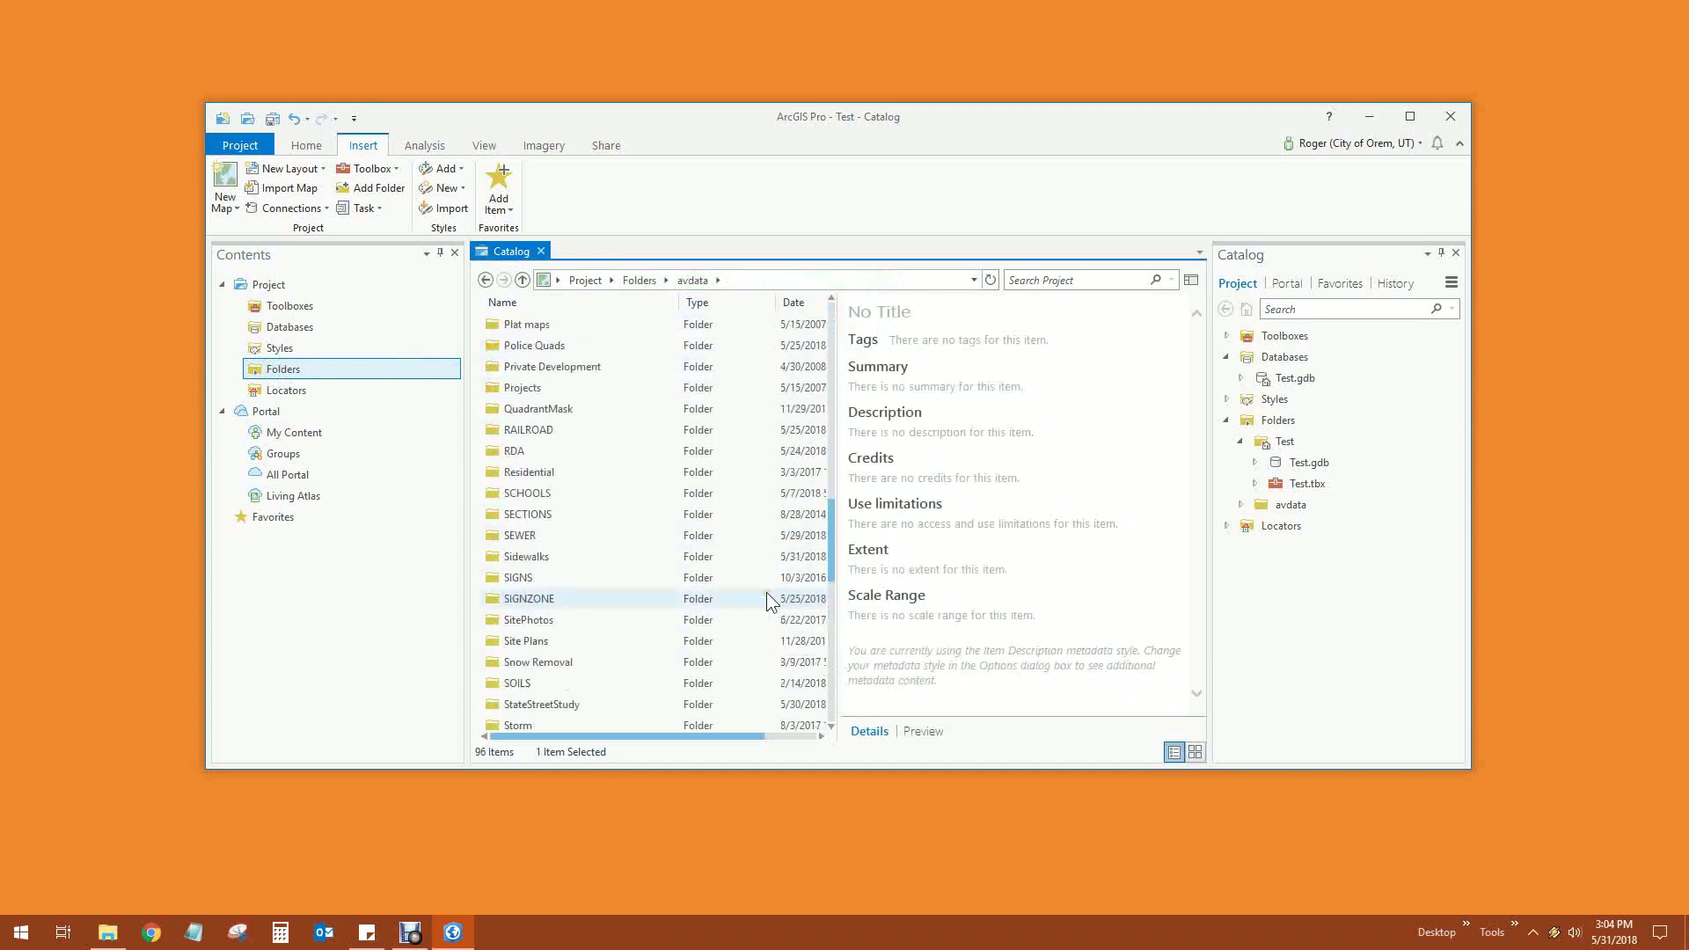
scroll(767, 593, up, 5)
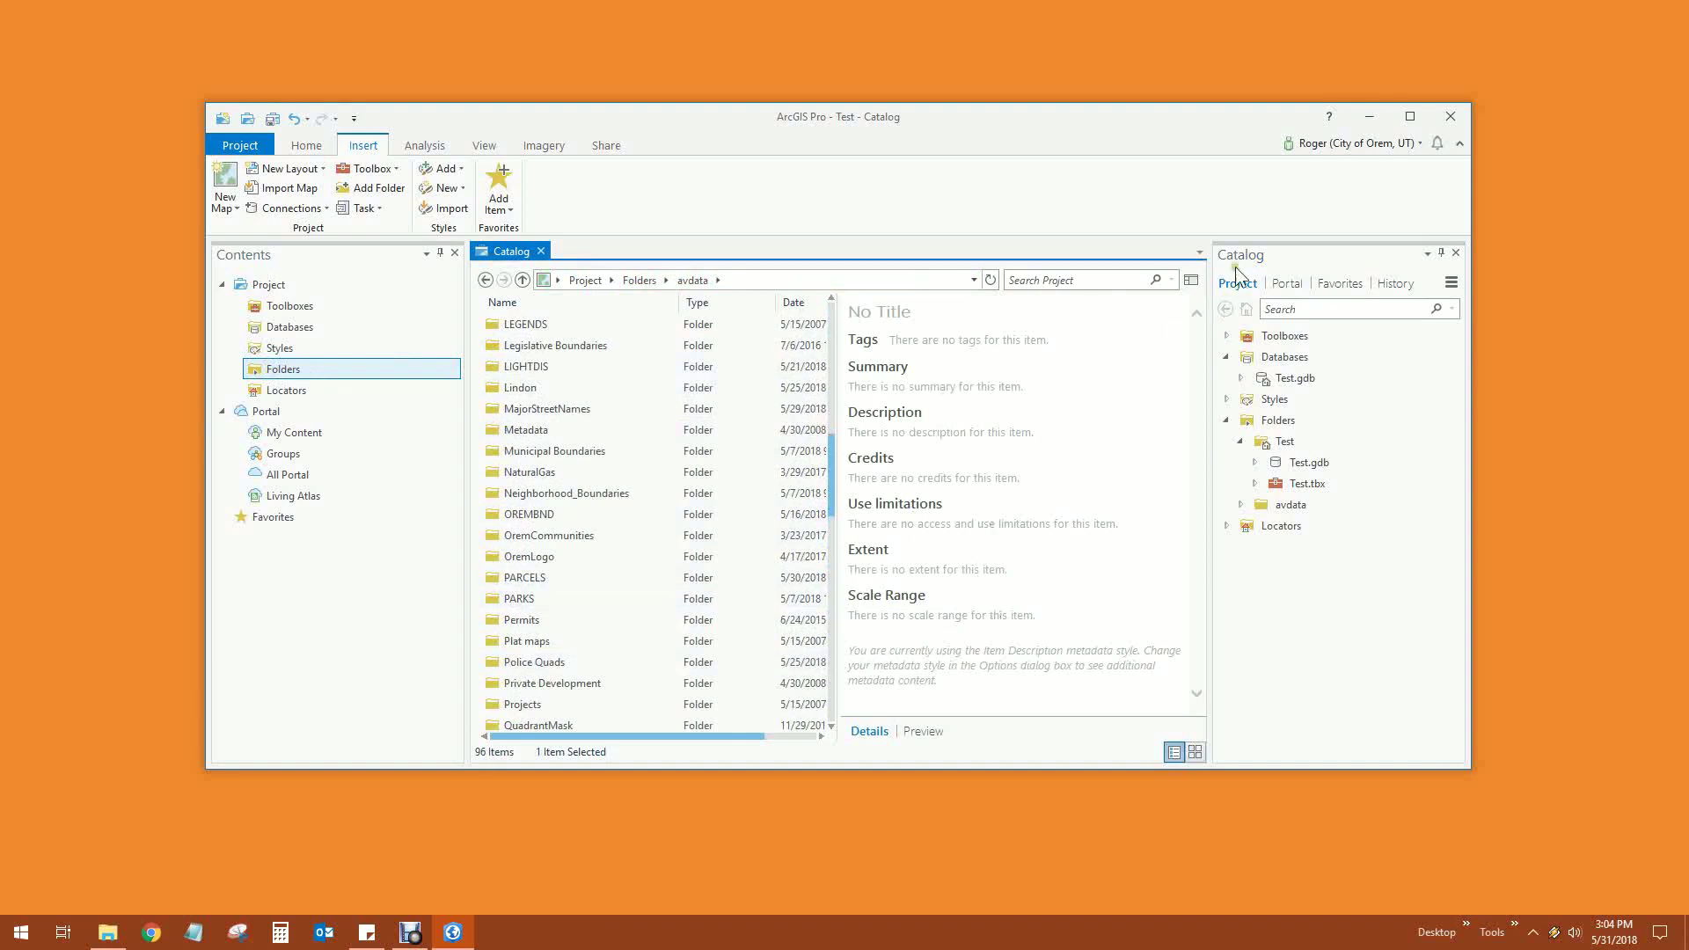
click(1190, 279)
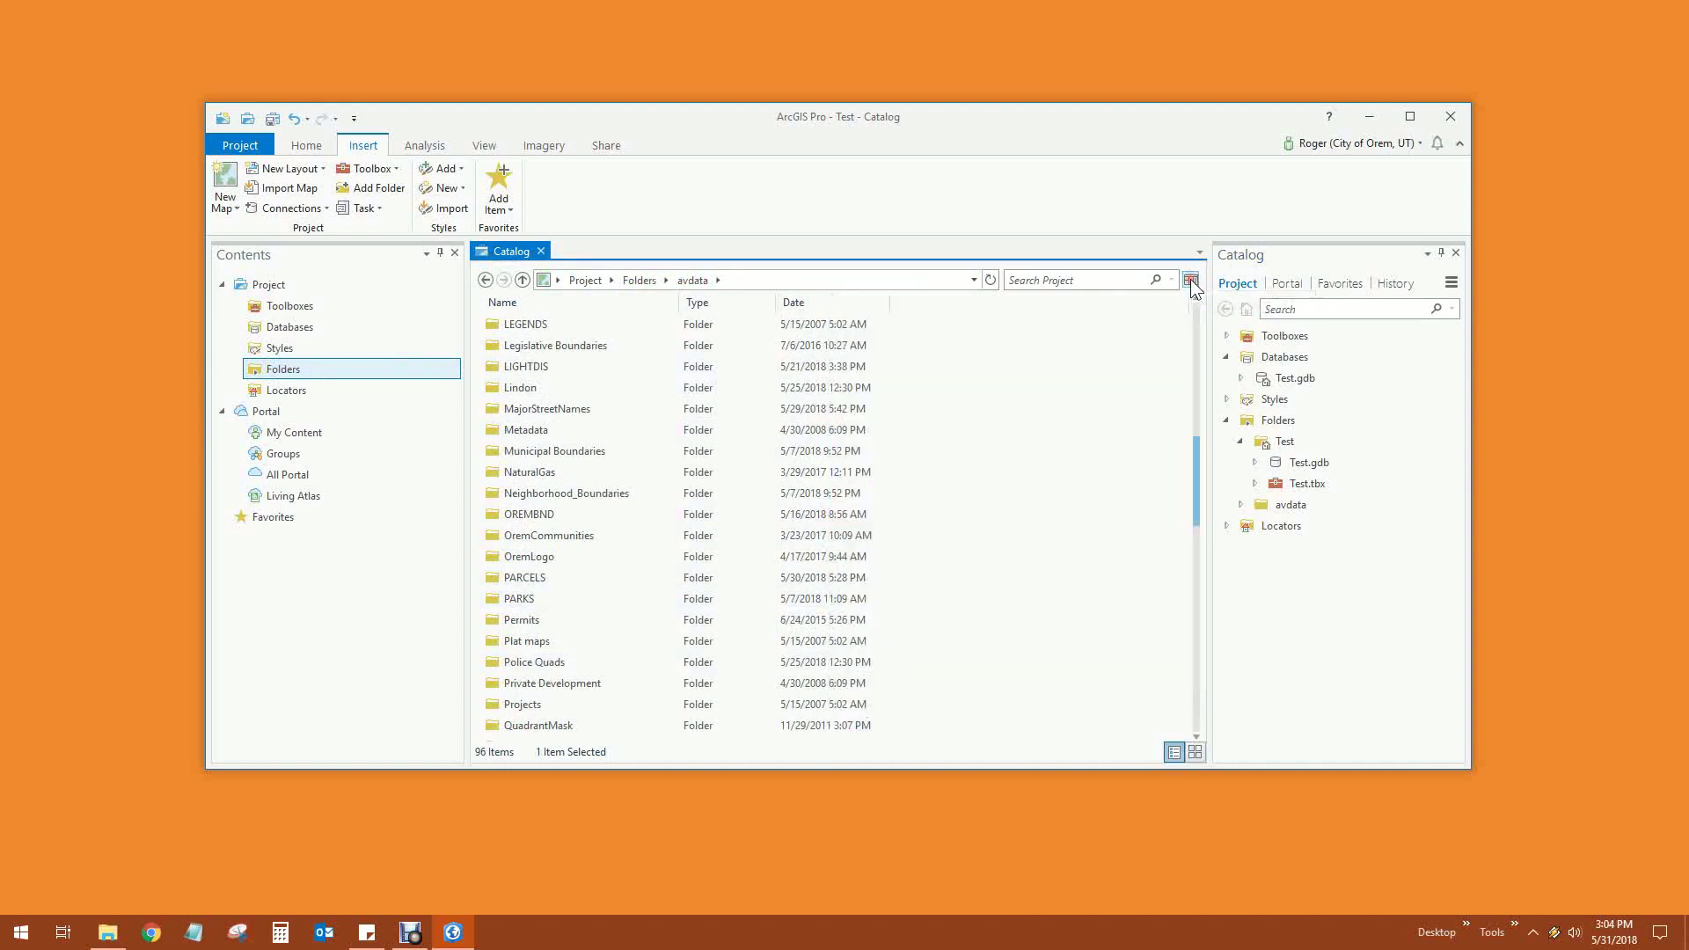
scroll(642, 587, down, 2)
scroll(642, 588, up, 2)
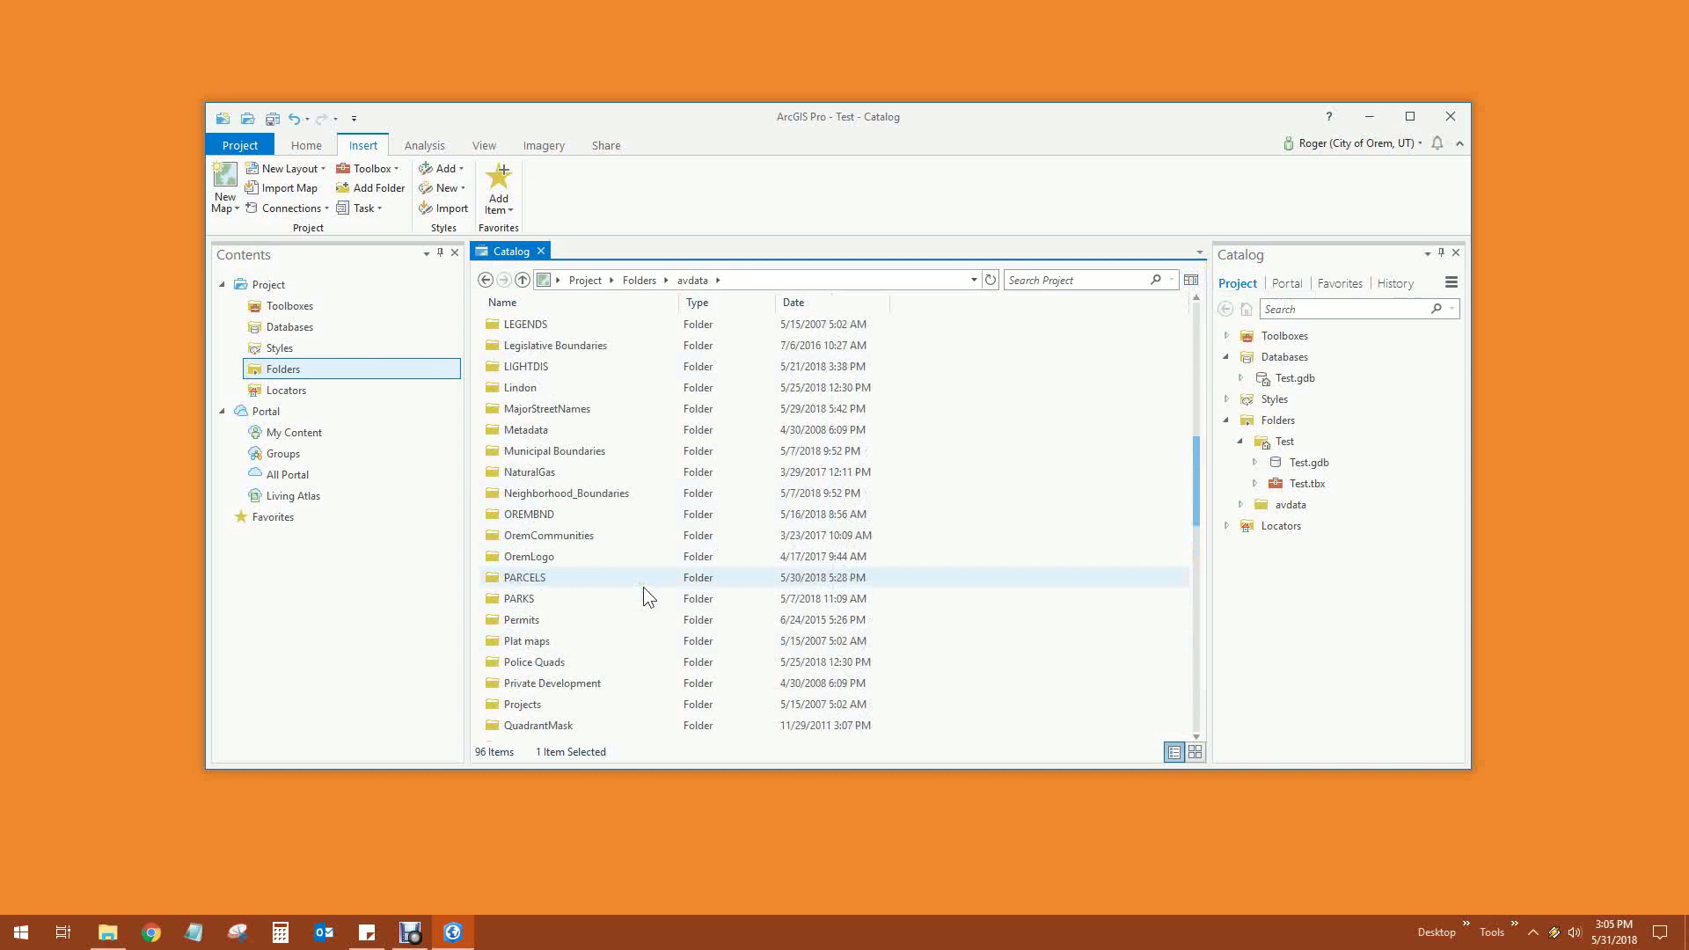
scroll(642, 588, up, 8)
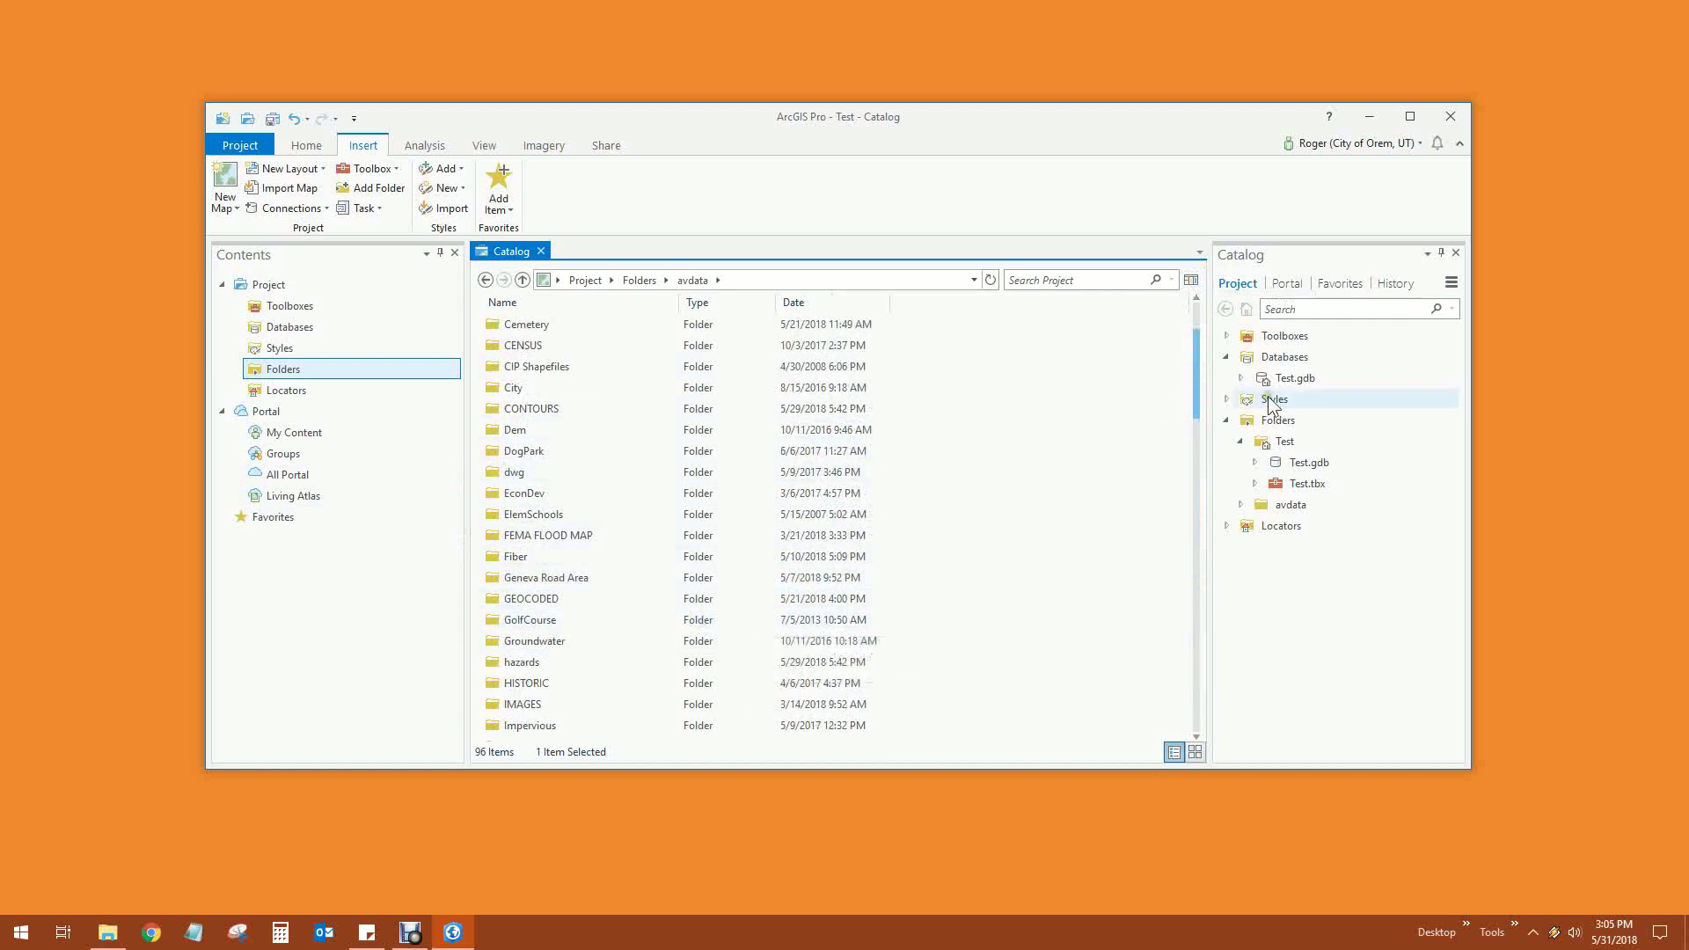
click(295, 327)
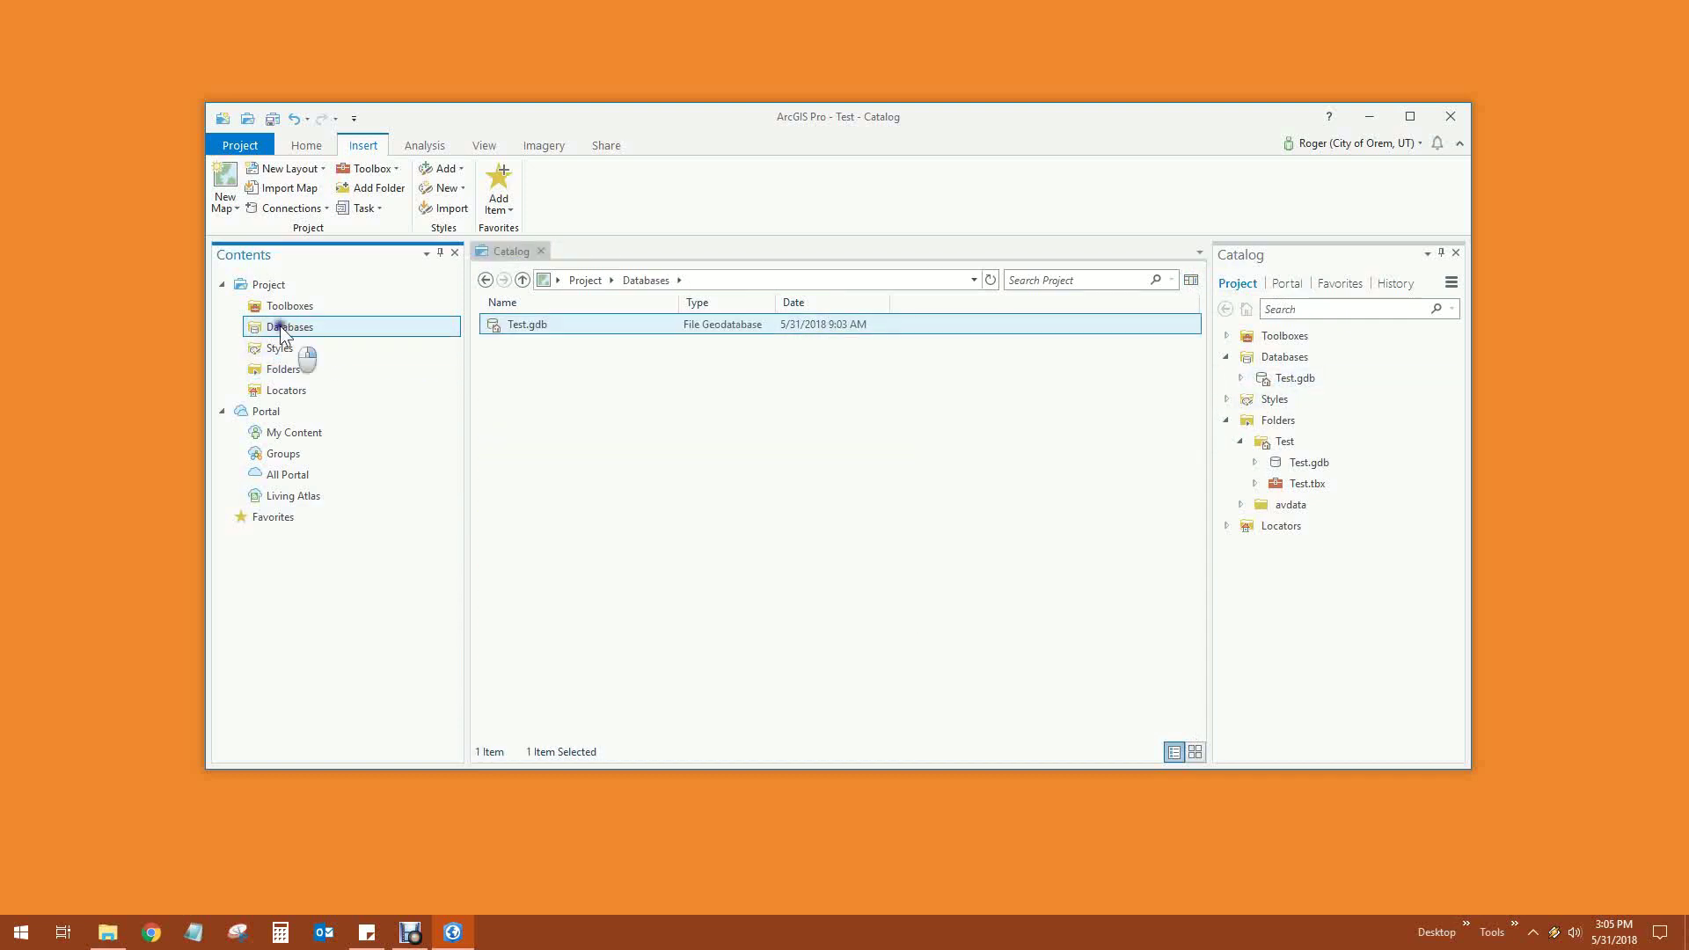
right_click(280, 332)
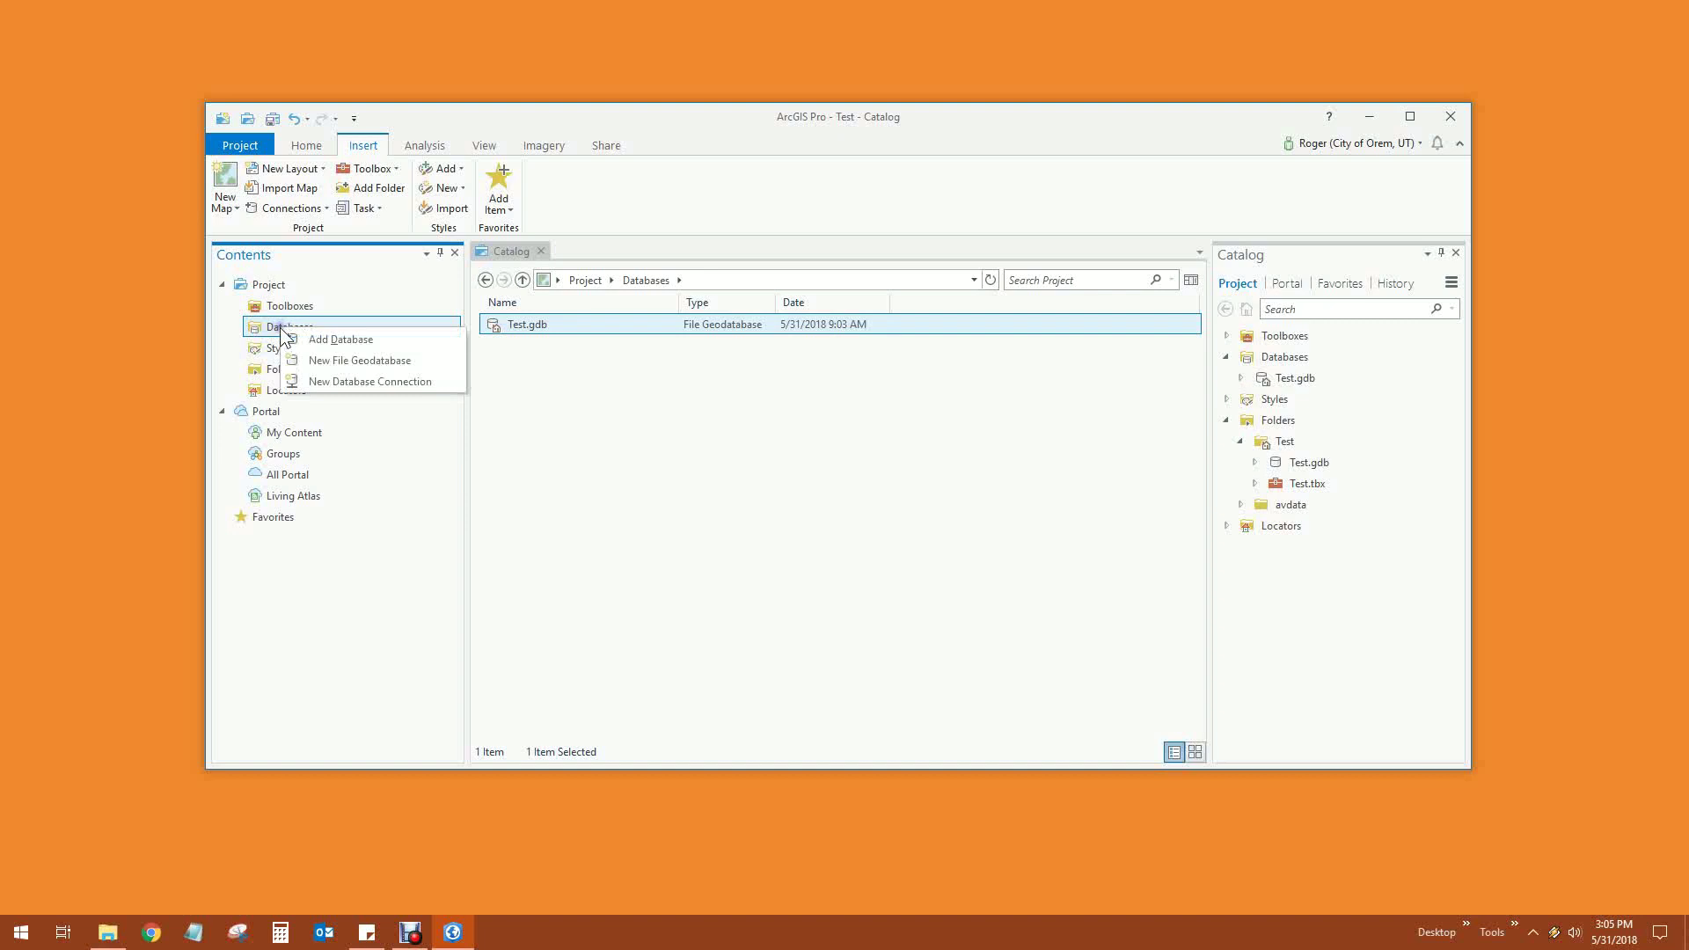
Create a SQL Server connection to instance OREM-SQL\OREMSQL, database OREMGIS
click(365, 383)
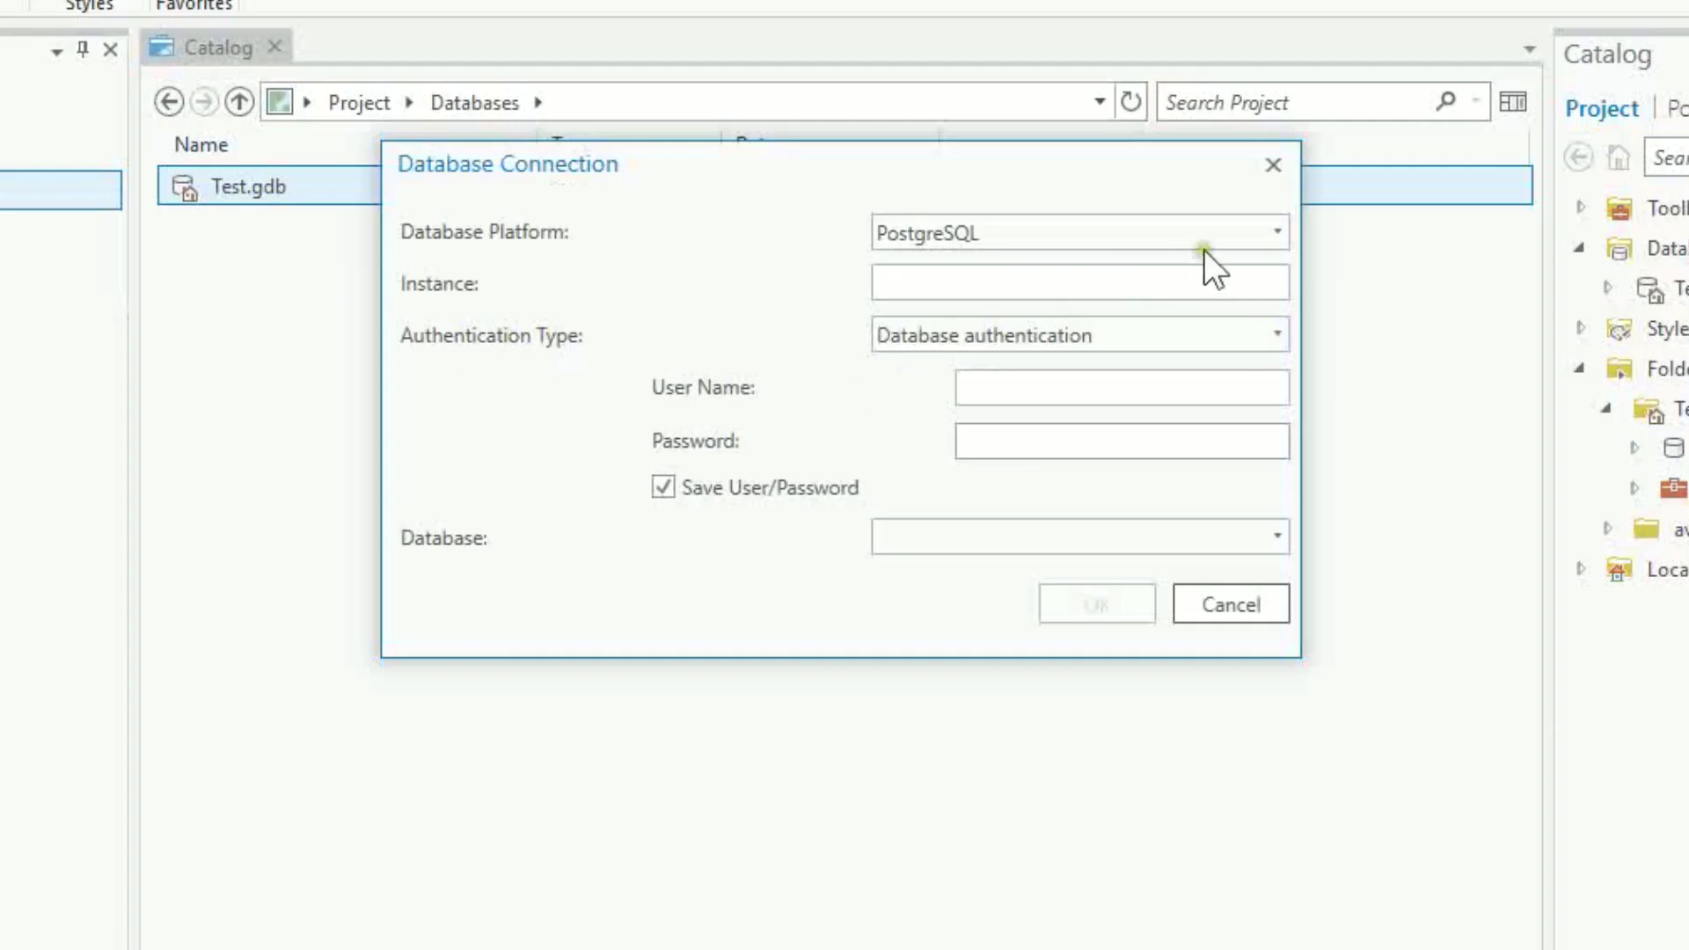
click(1273, 231)
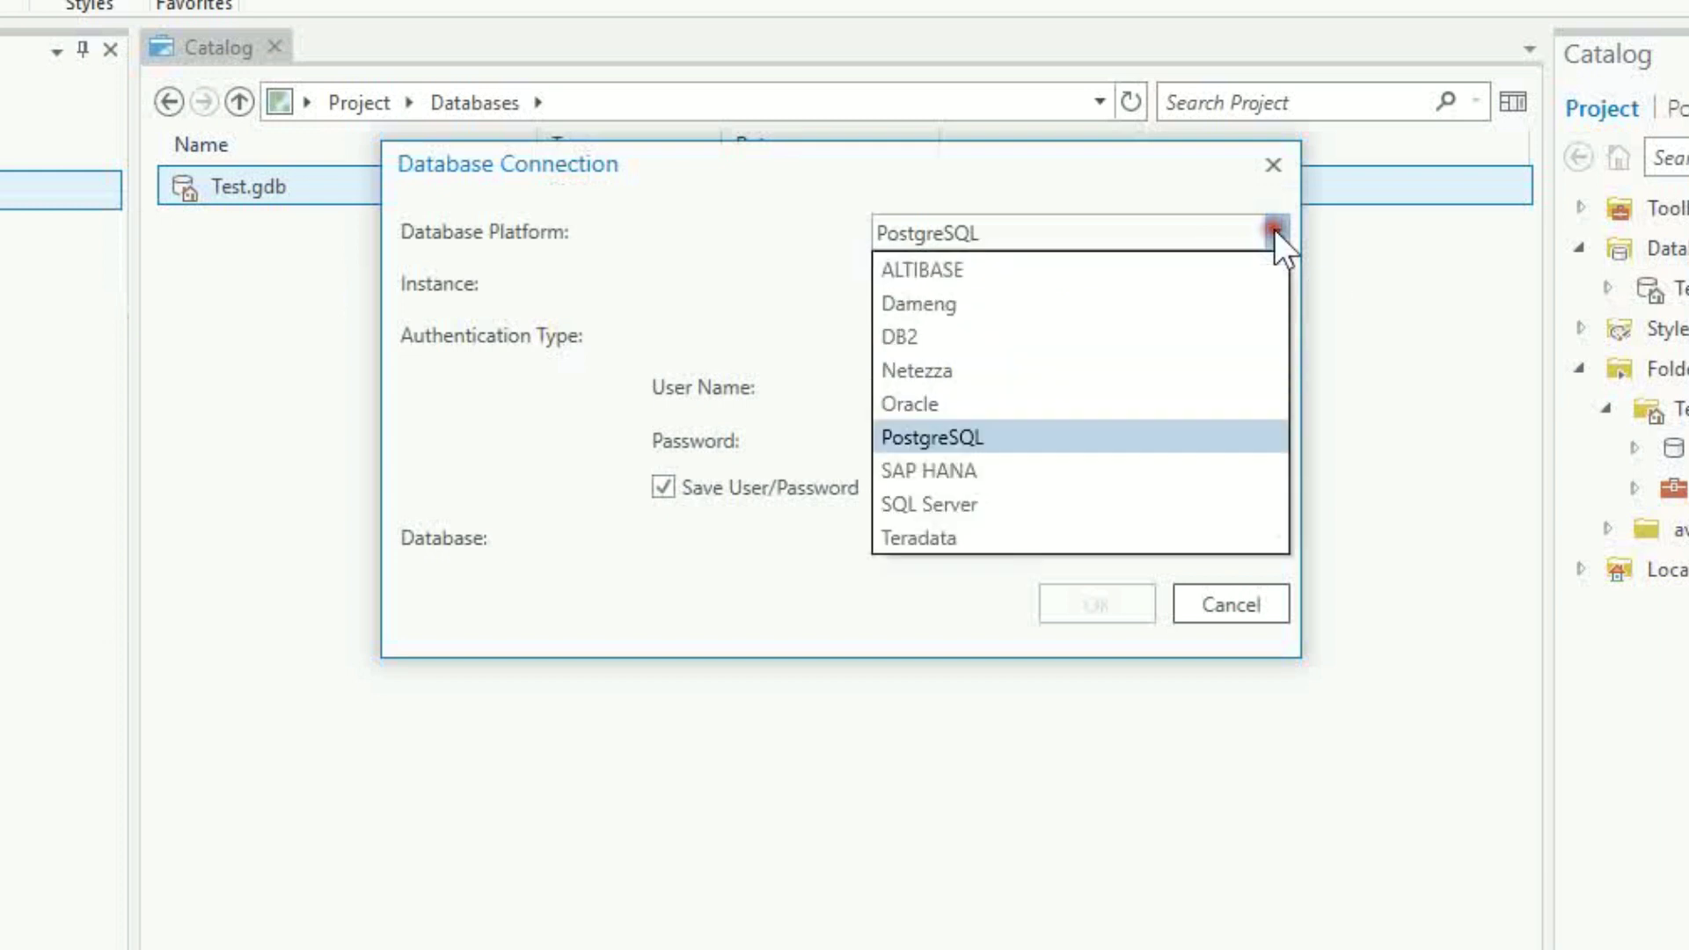
click(941, 501)
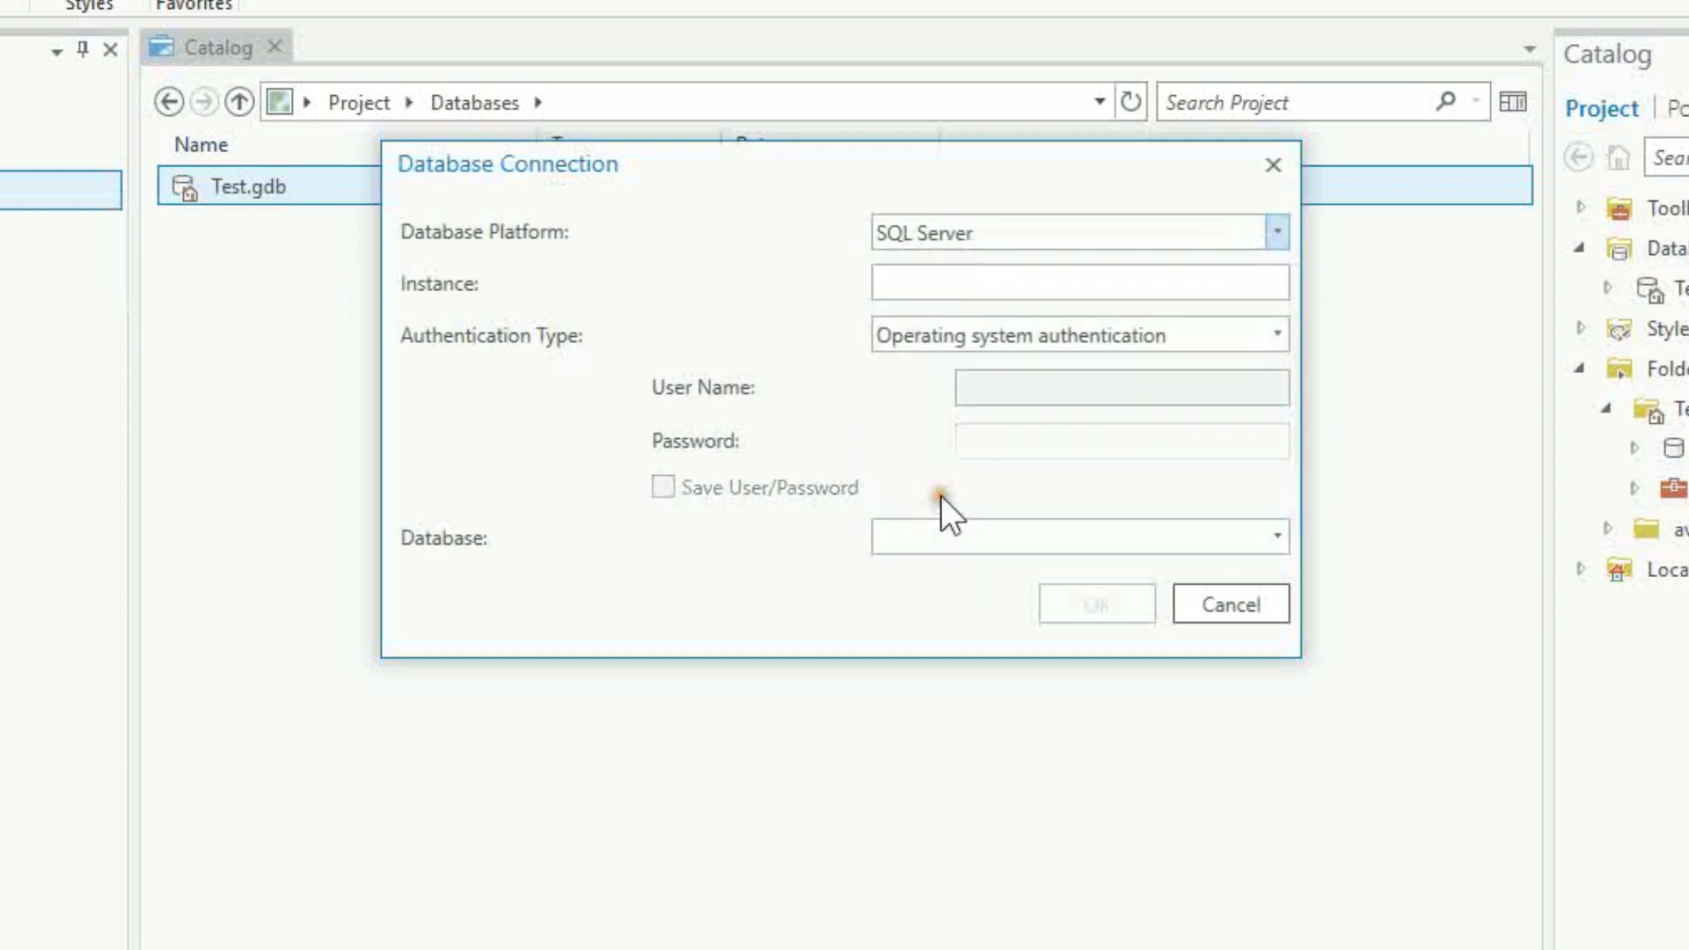
click(921, 293)
text(OREM-S)
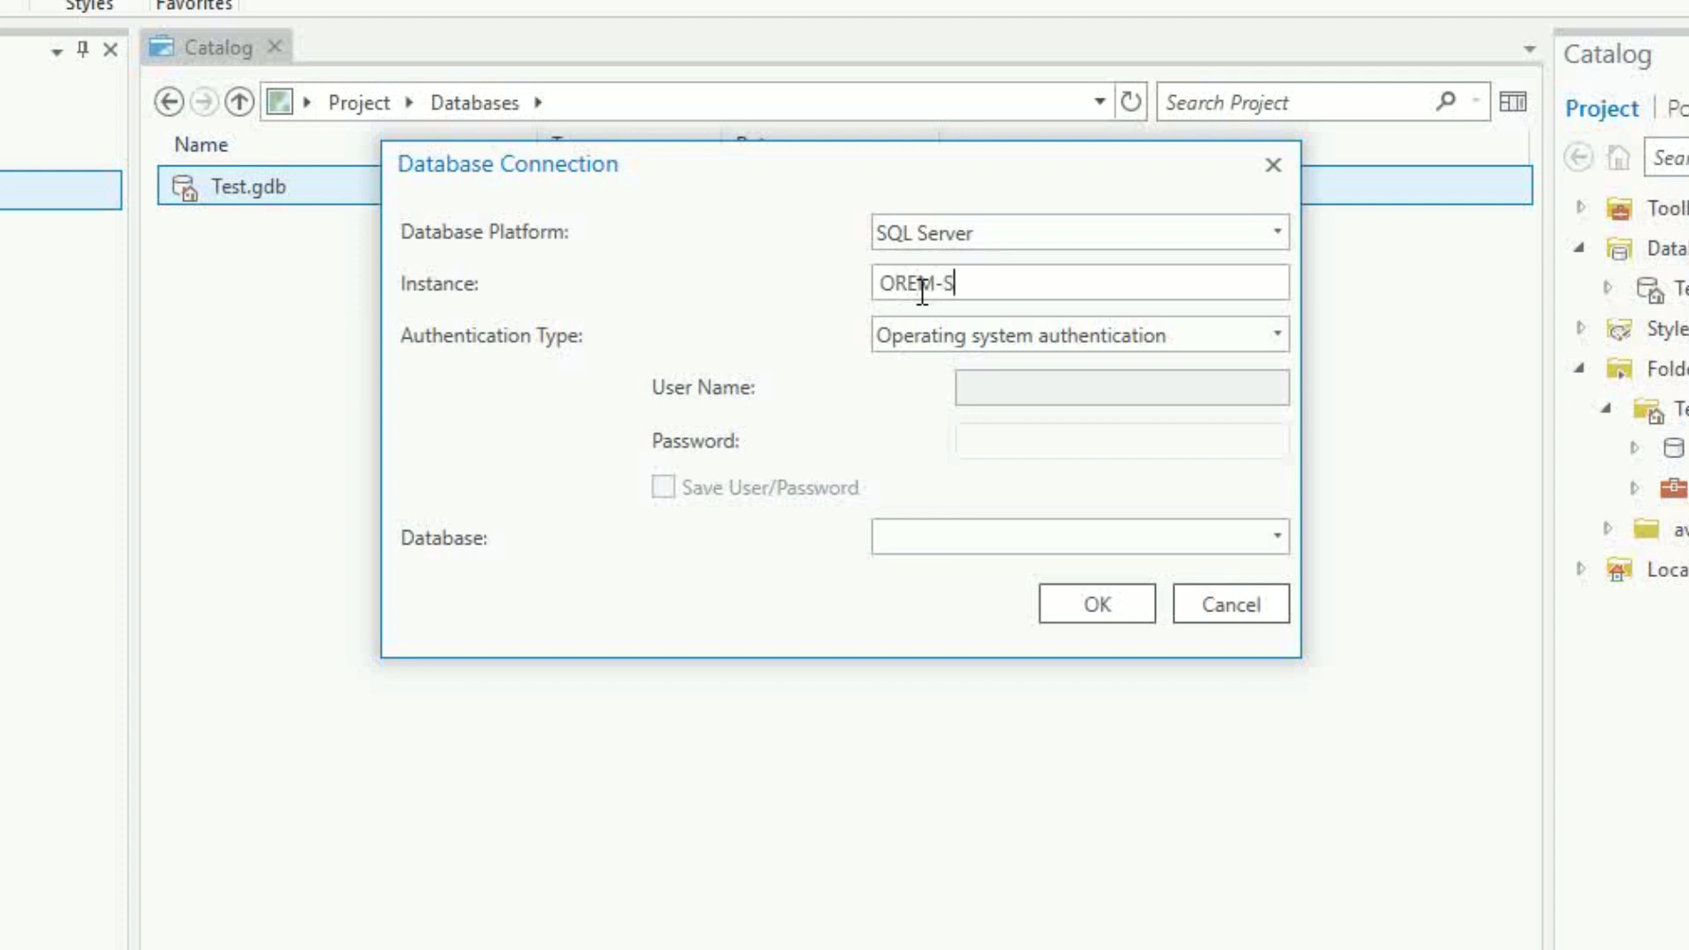
text(QL\OREMSQL)
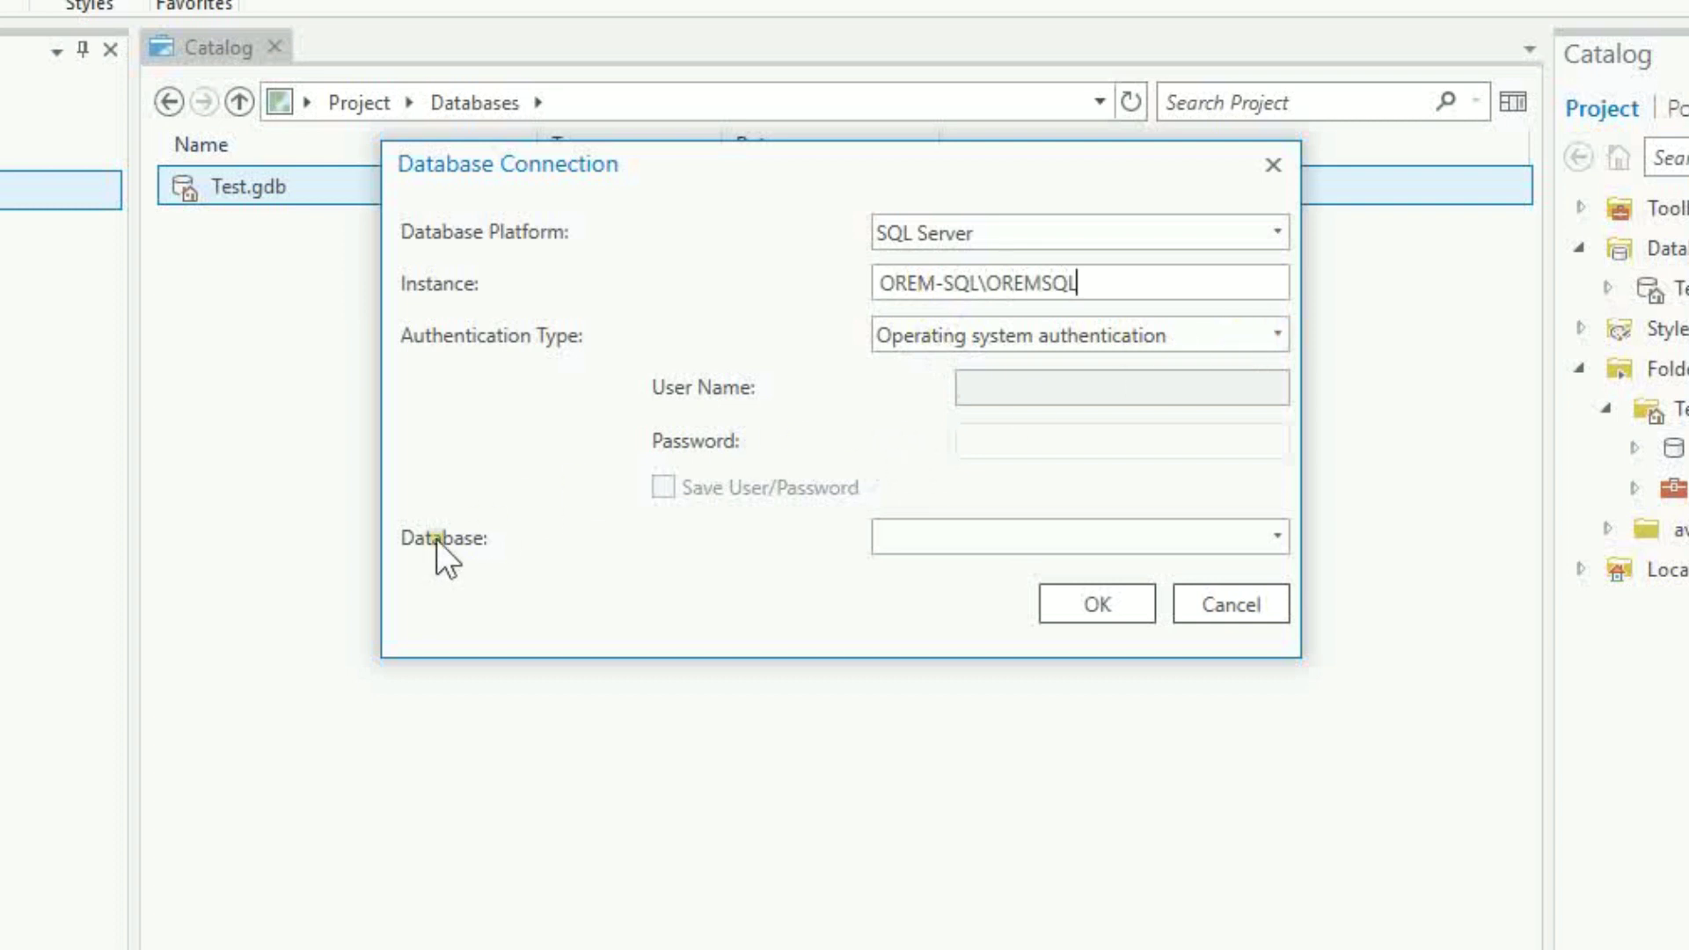
click(1279, 533)
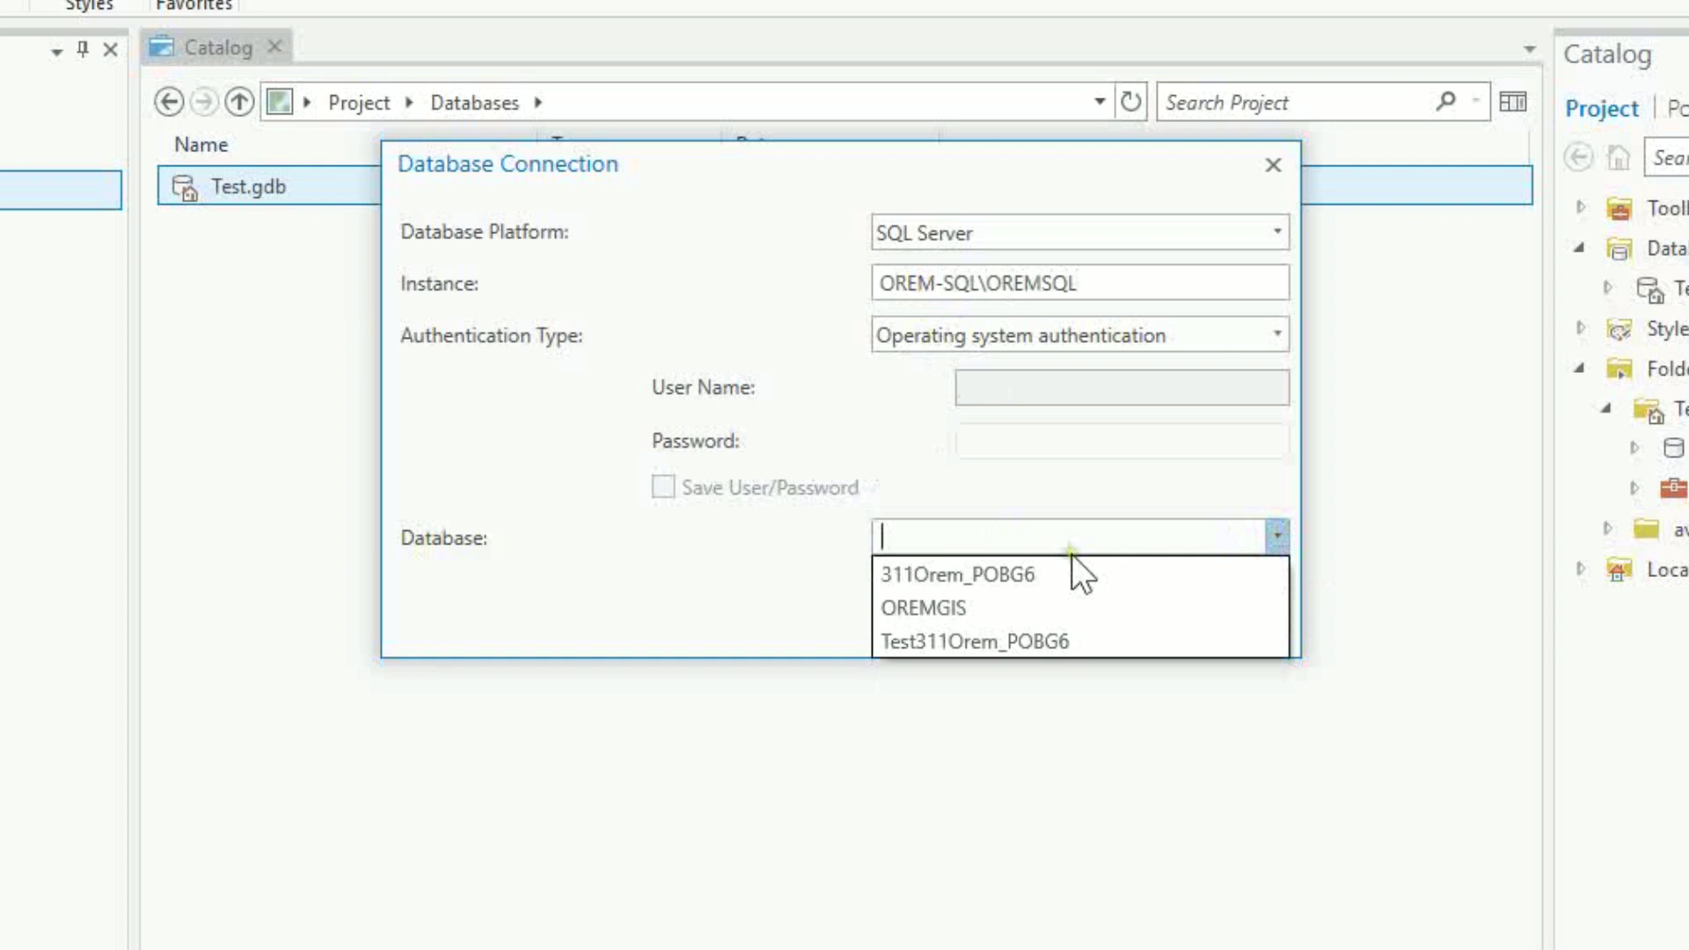
click(962, 608)
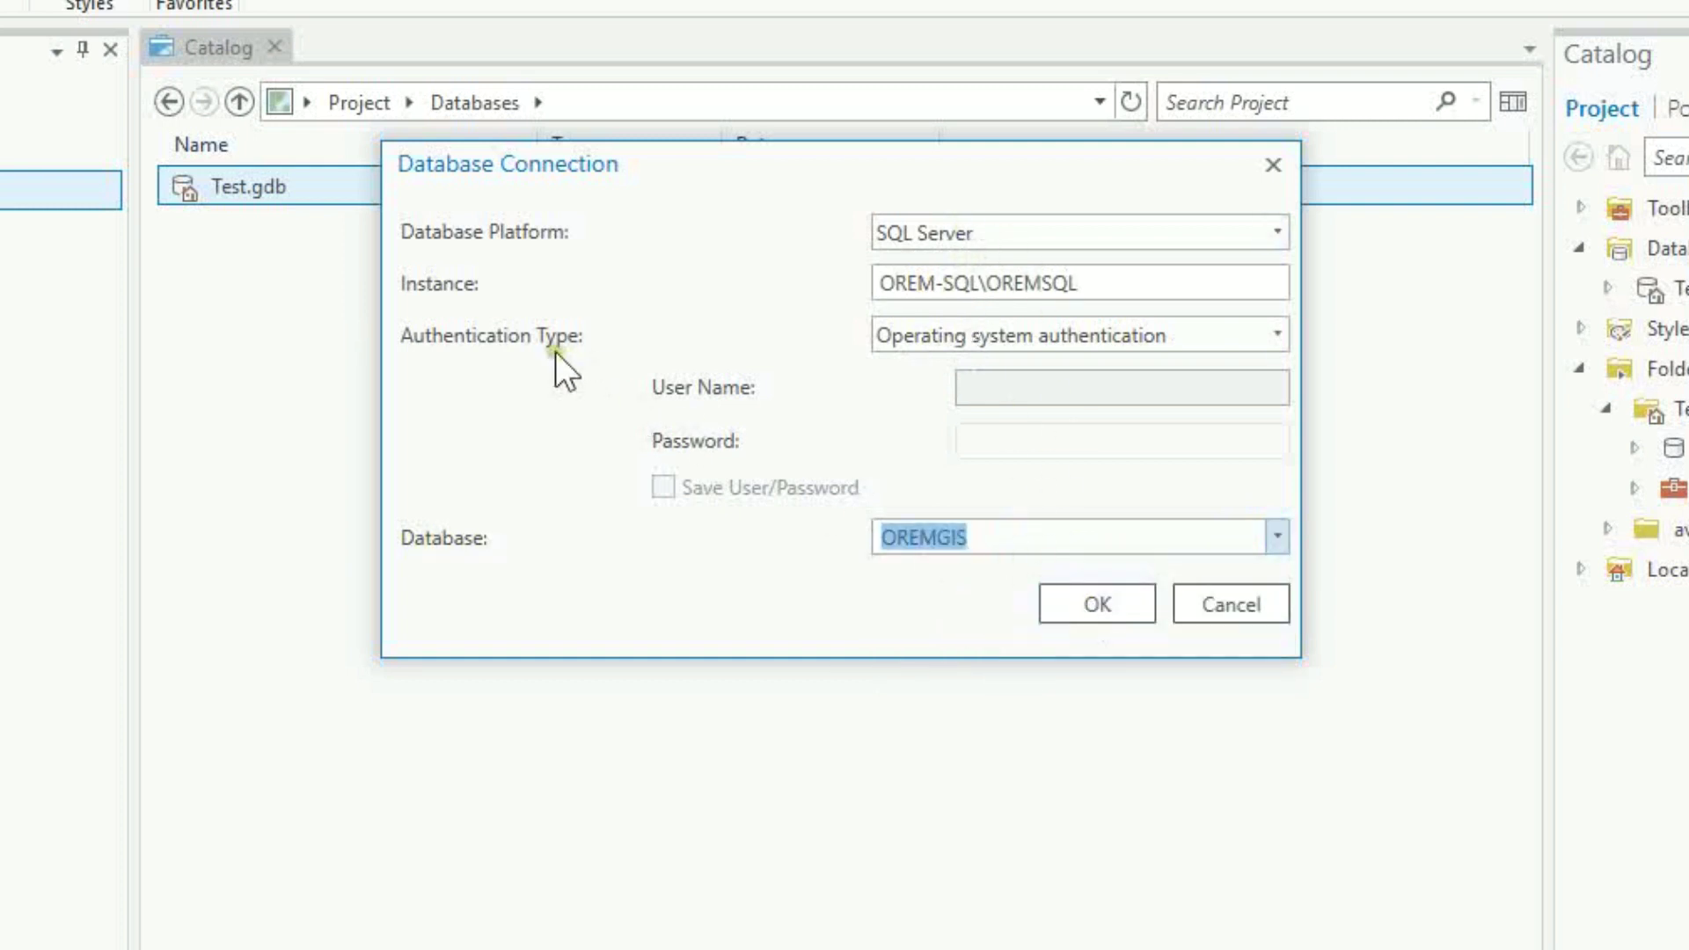
click(1128, 604)
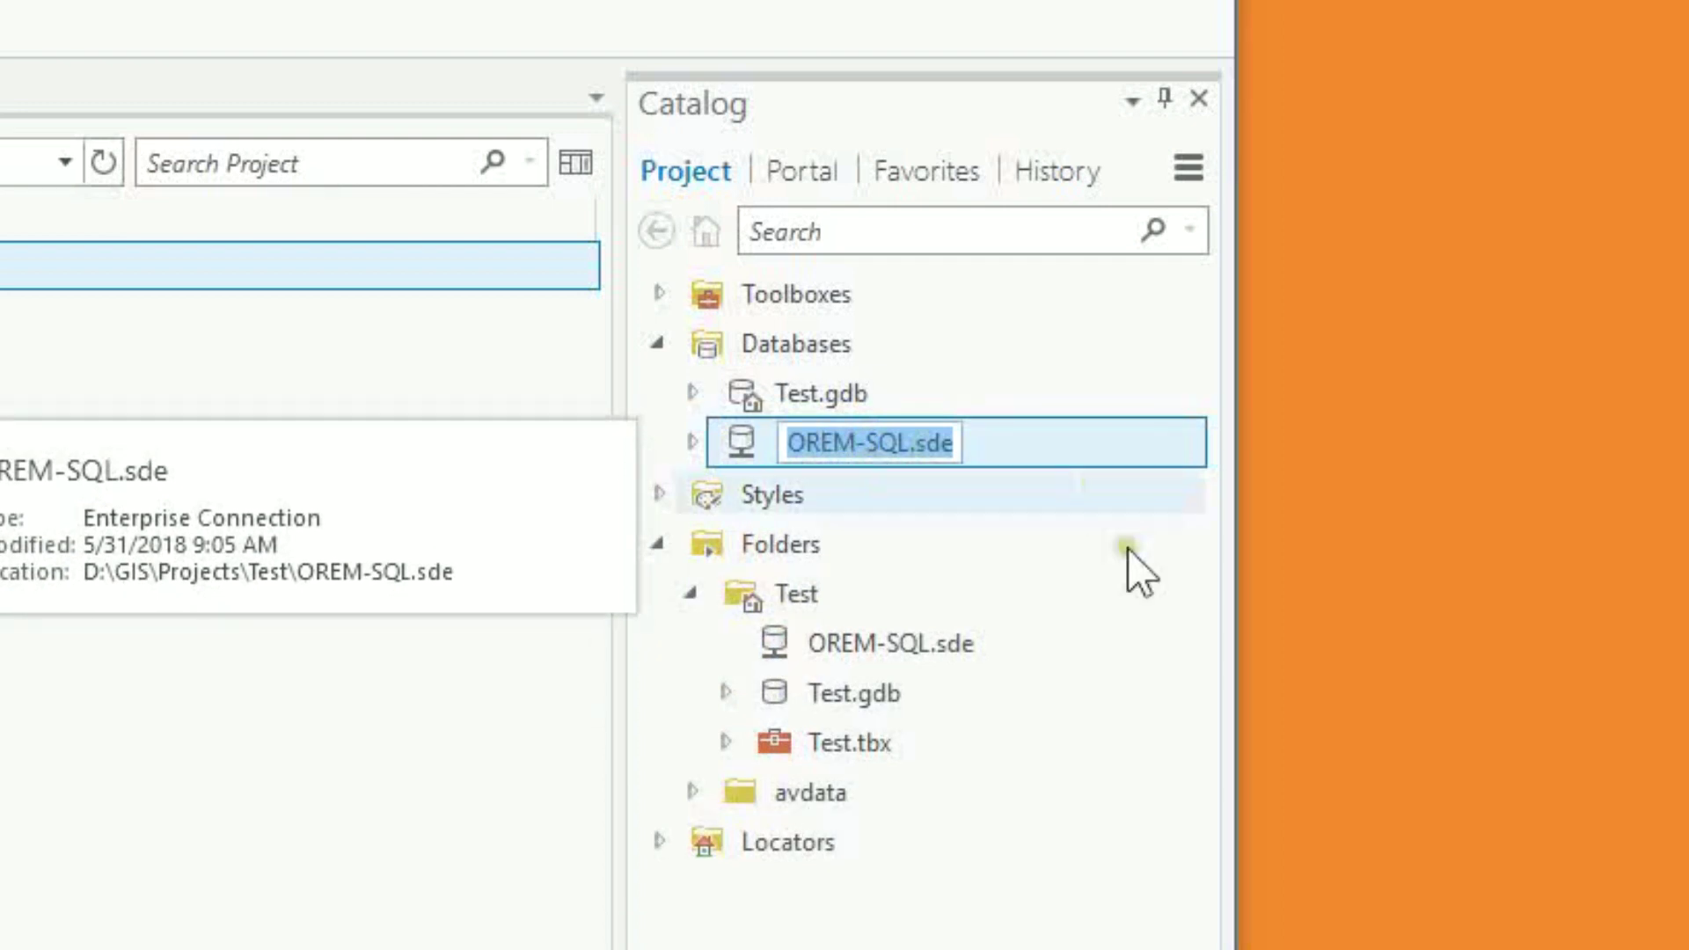
Rename the new connection to Soldier.sde
click(798, 440)
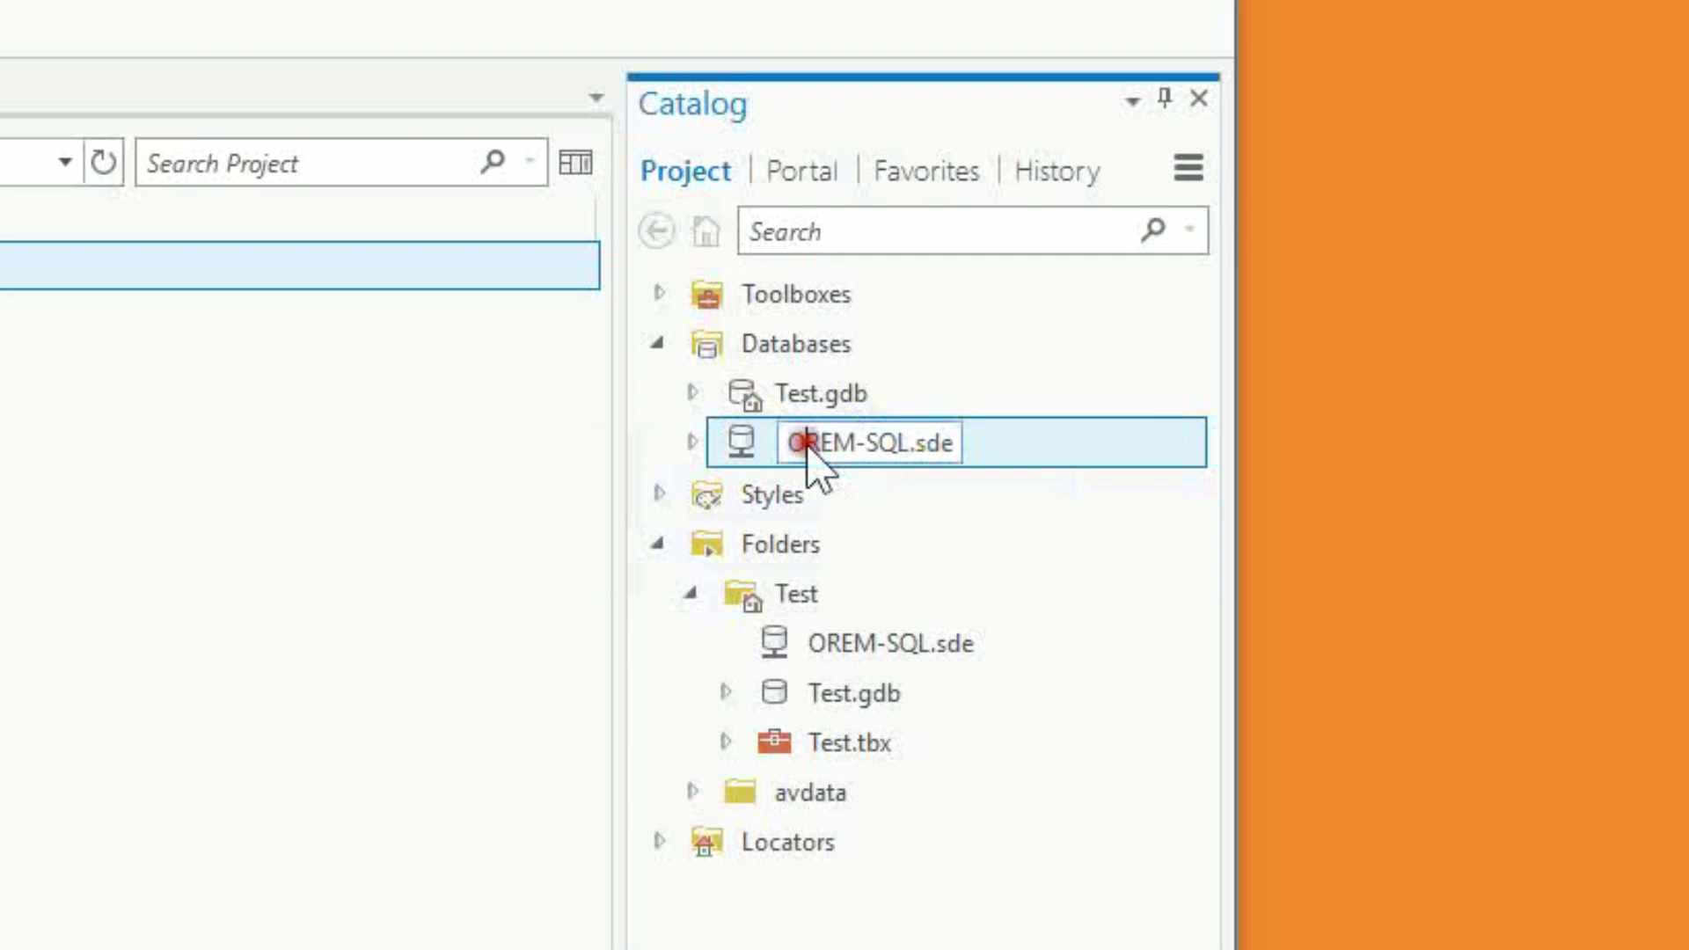
drag(791, 441, 959, 444)
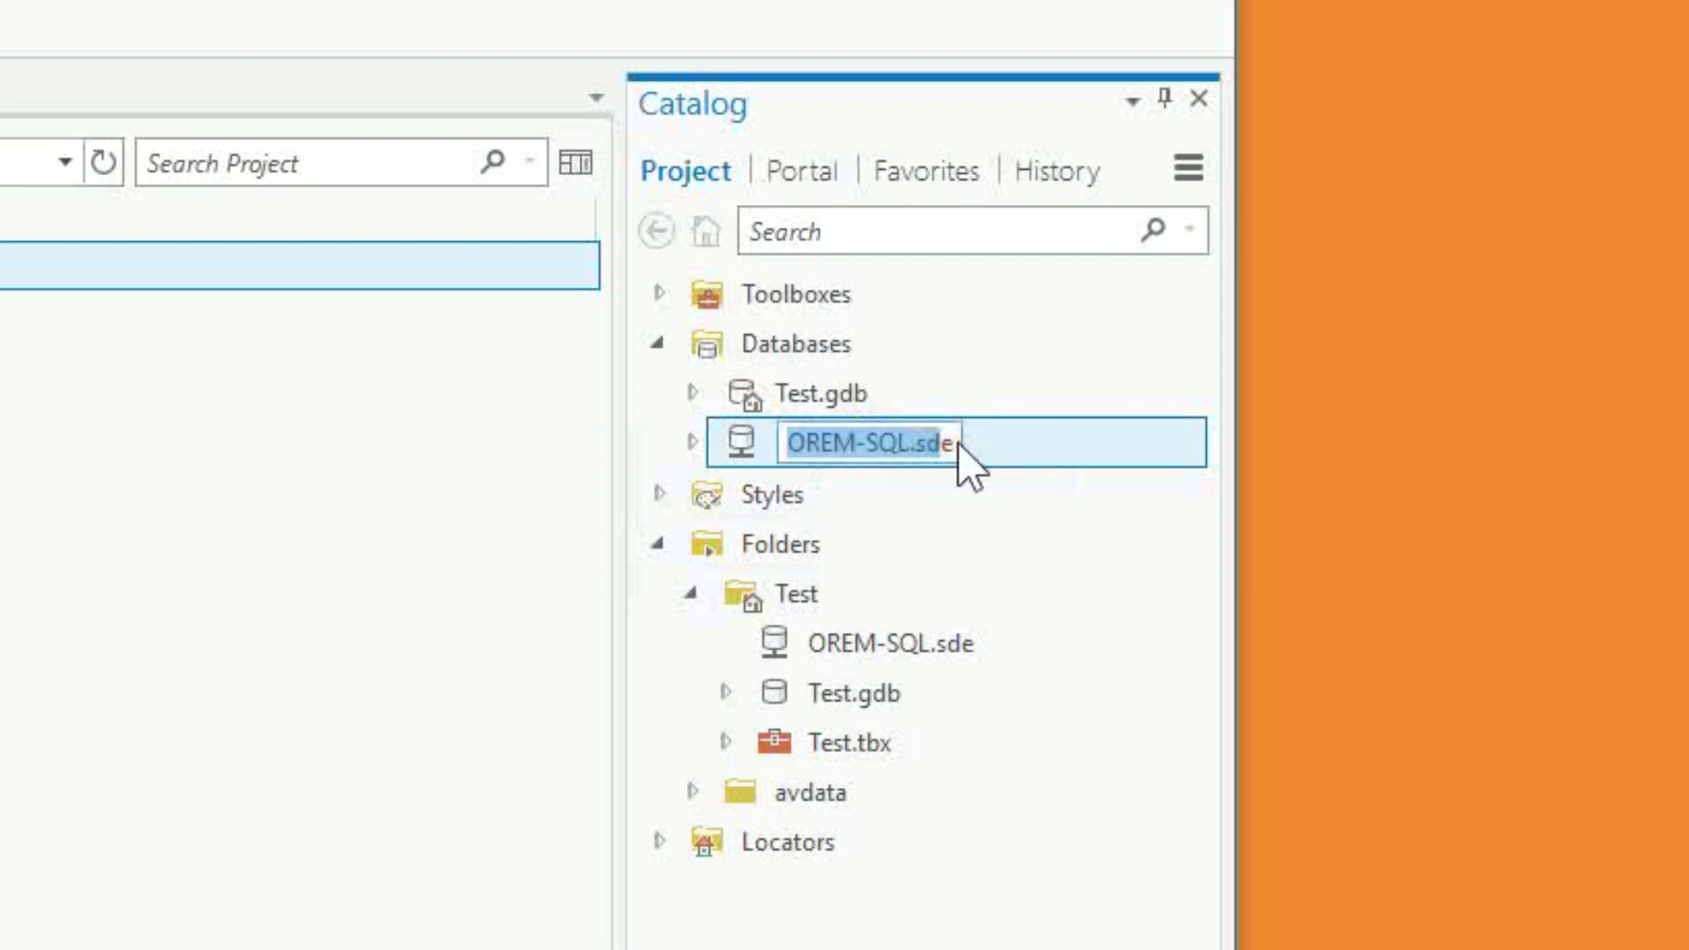
text(Soldier)
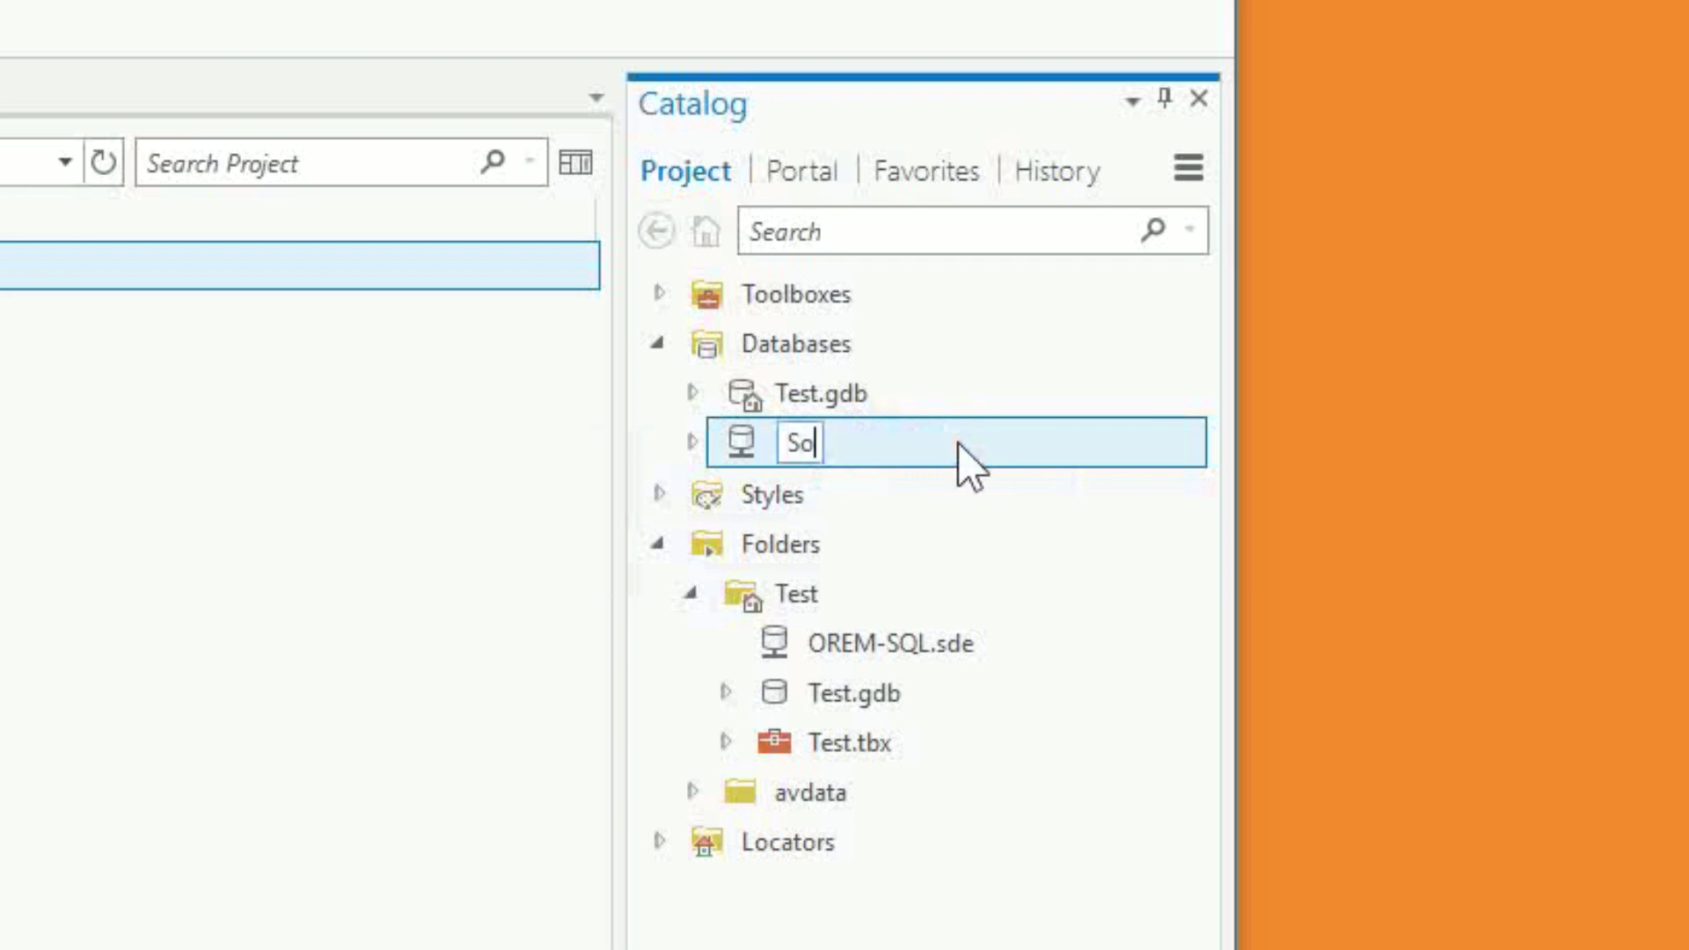
key(Return)
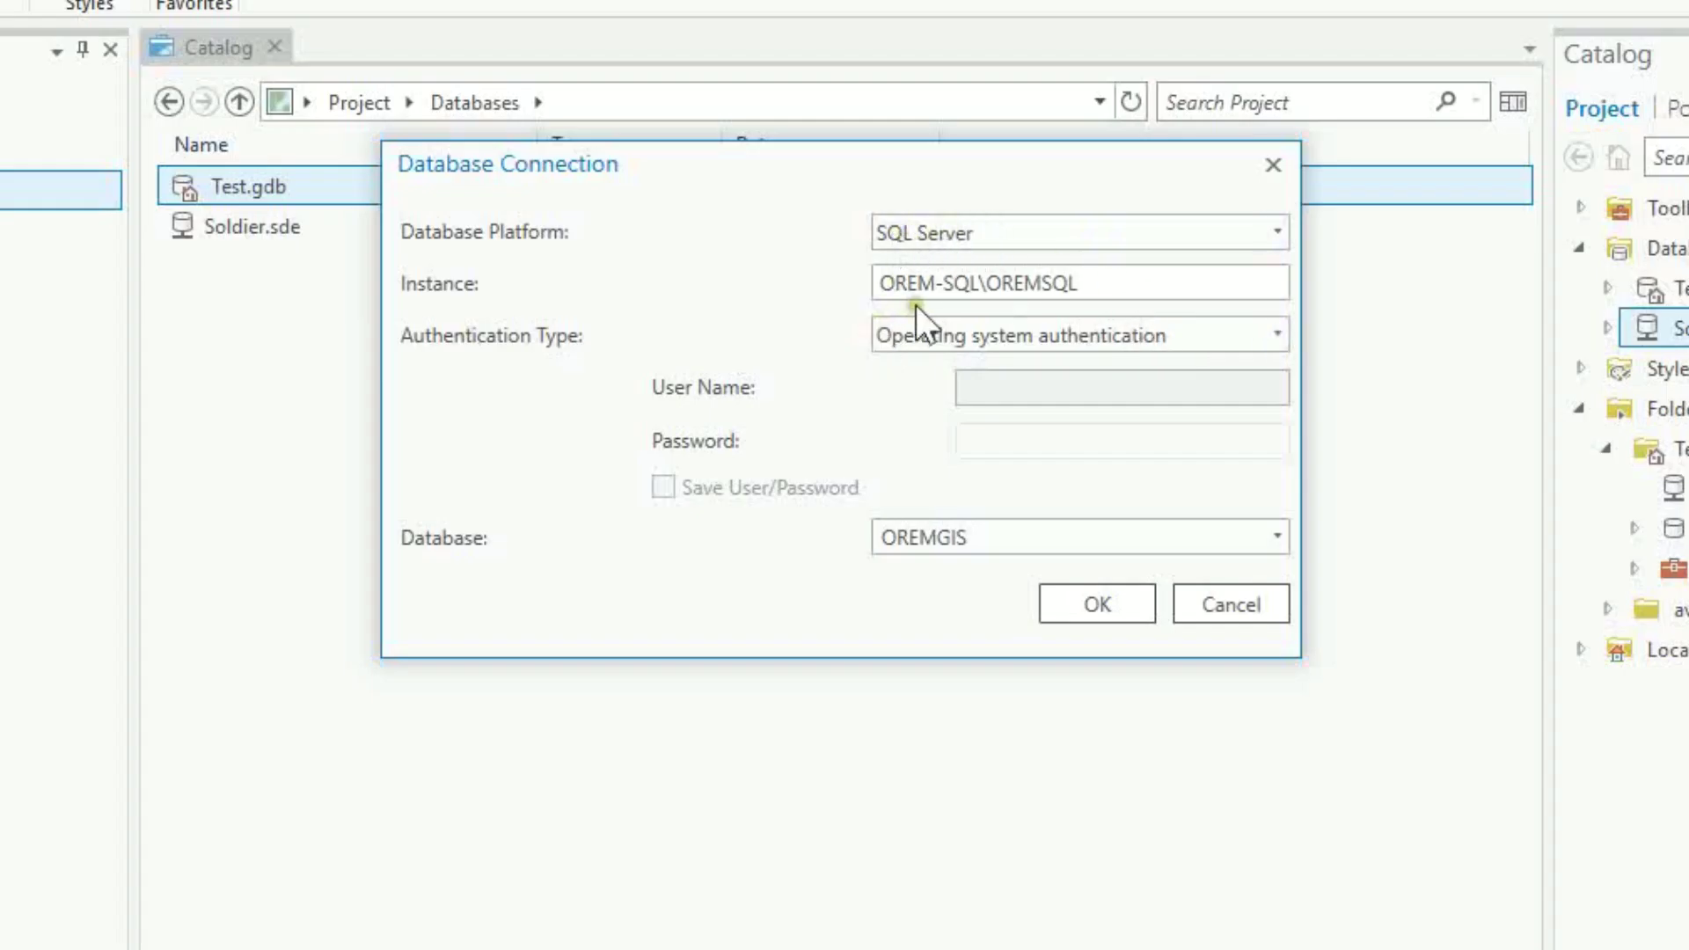
Switch to database authentication and enter the database user name and password
click(1170, 345)
click(1096, 371)
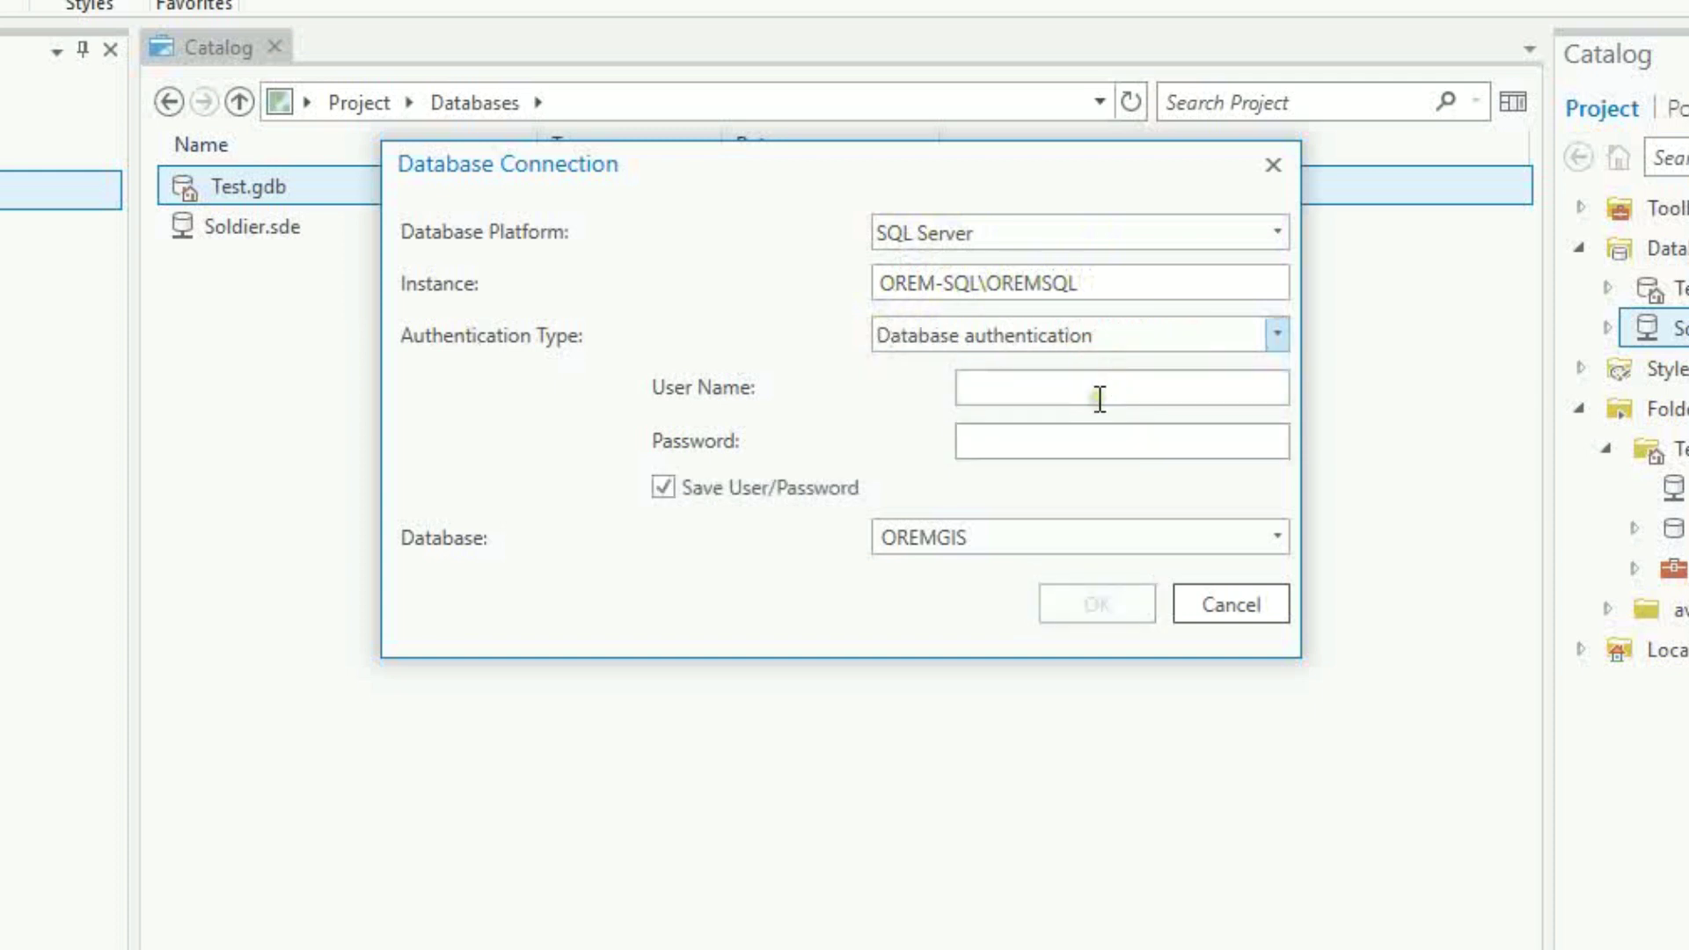
click(1098, 387)
text(GISAMI)
key(BackSpace)
key(BackSpace)
text(D)
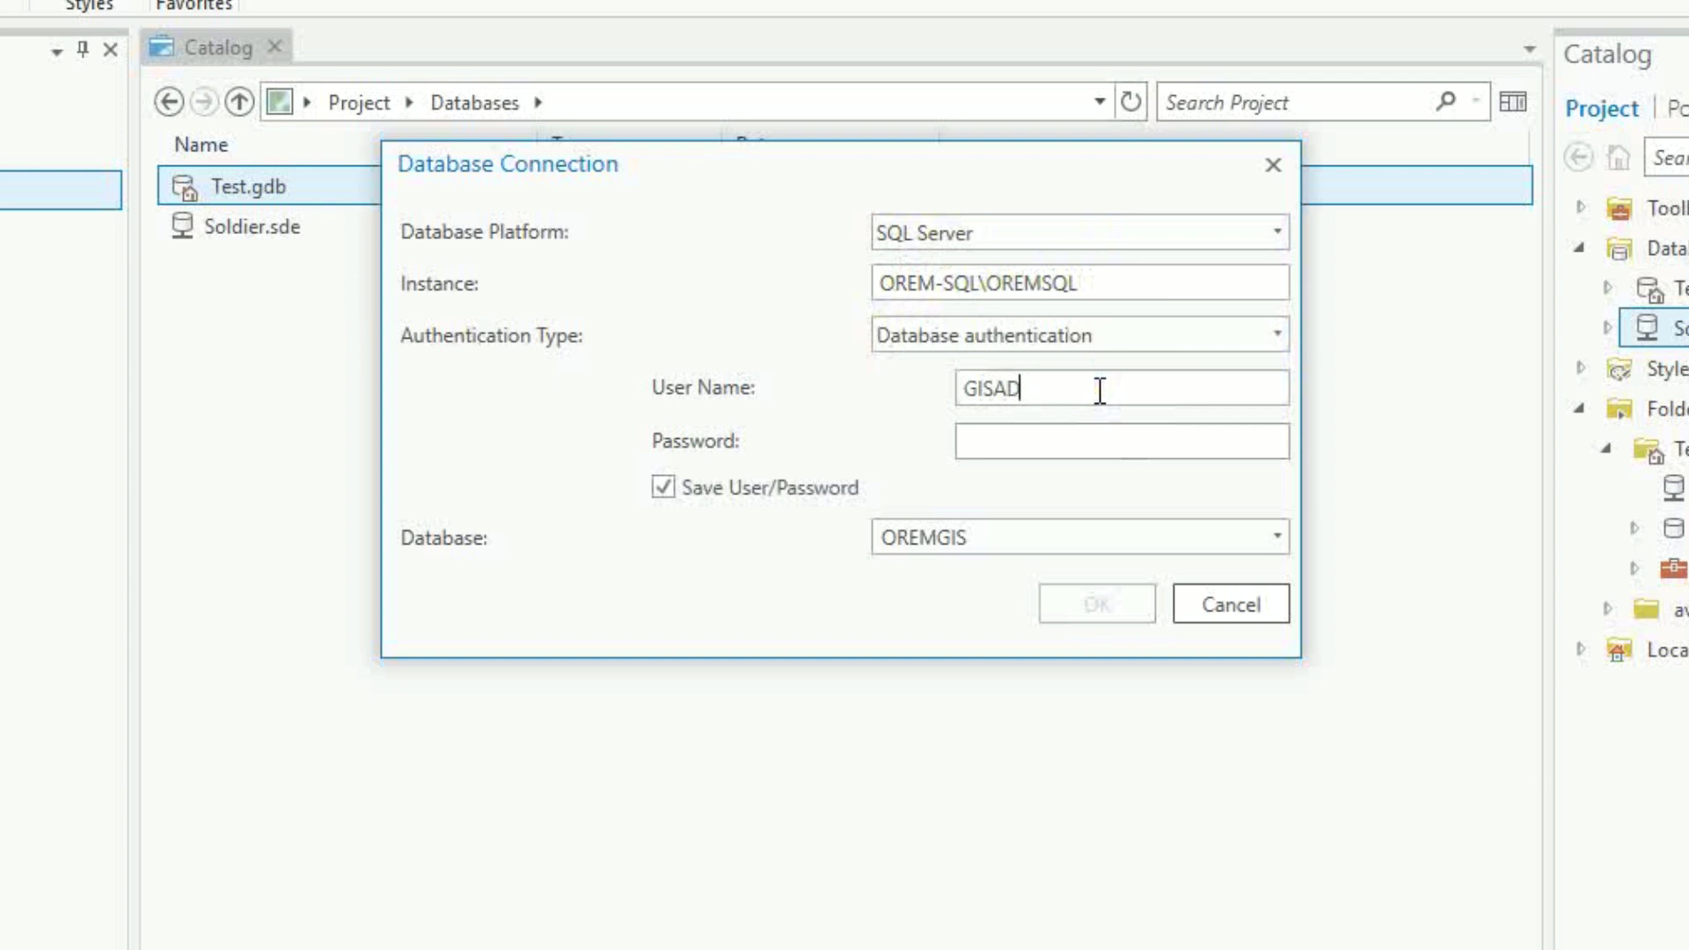
text(MIN)
key(Tab)
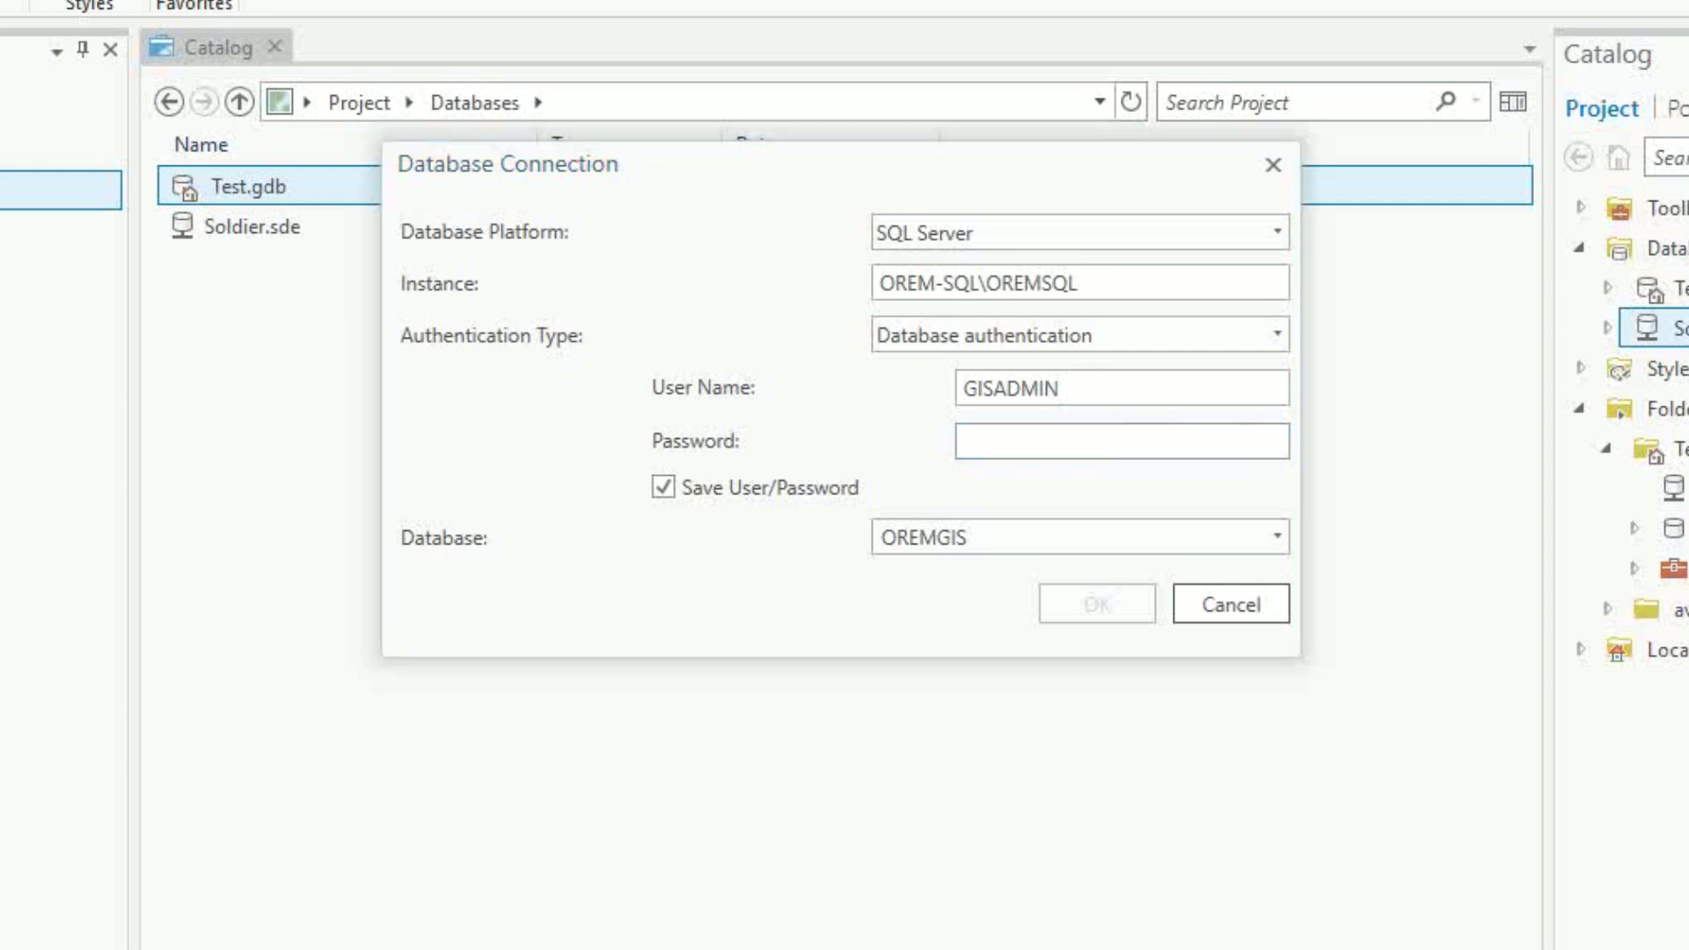
click(978, 140)
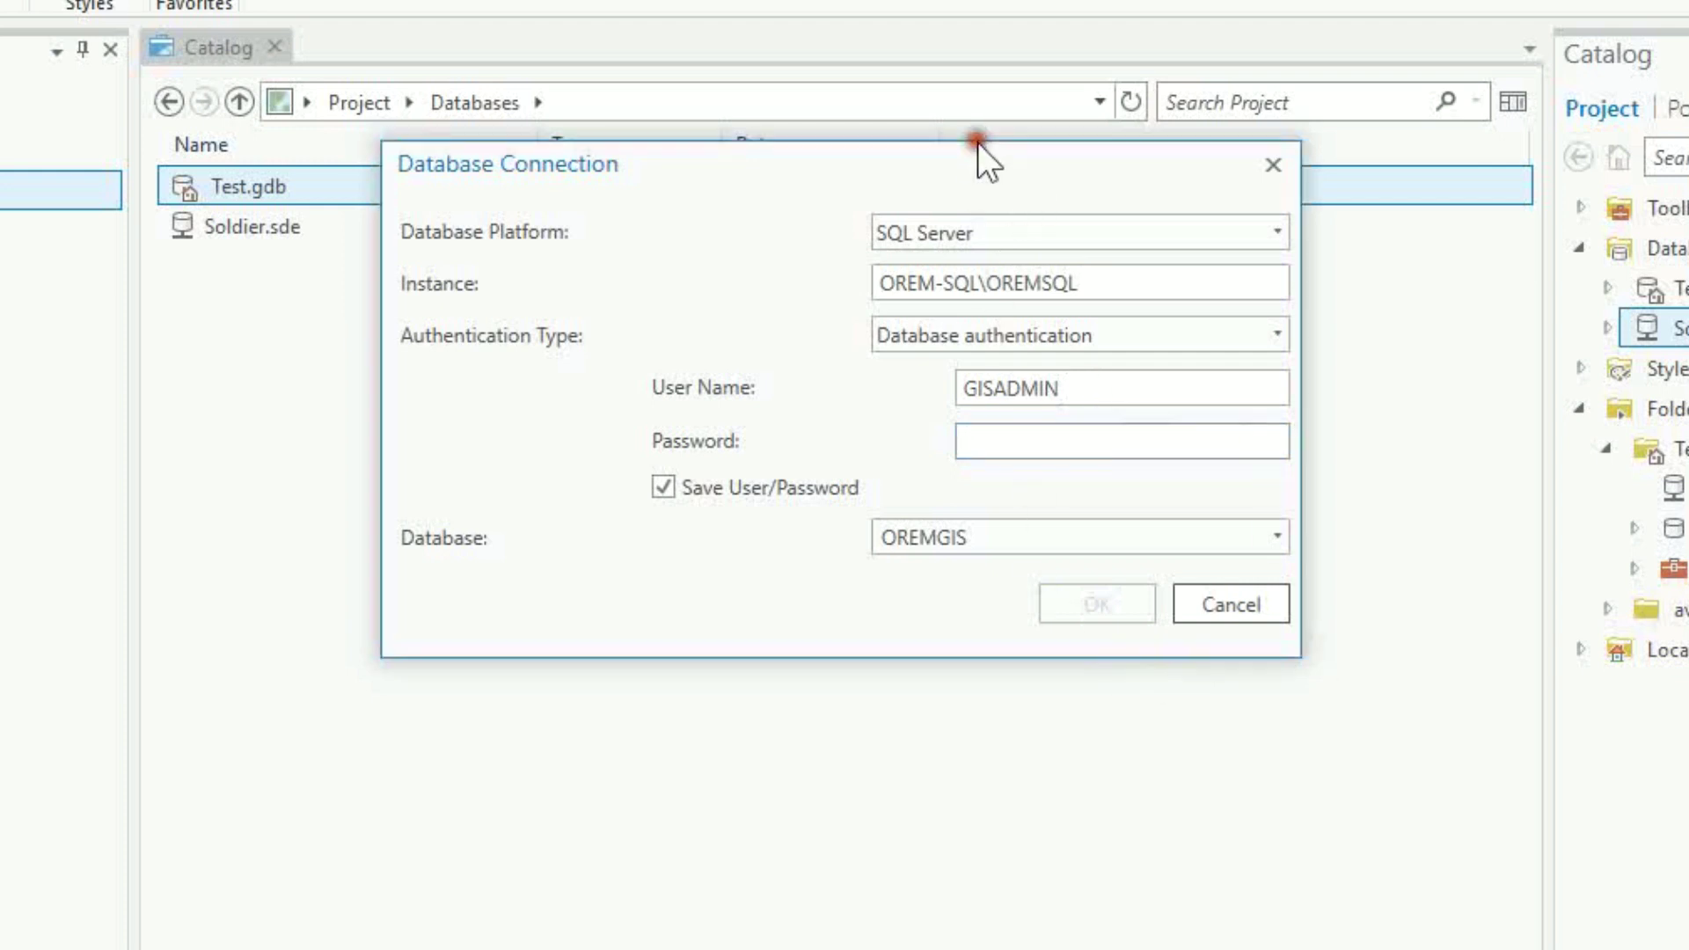
click(1038, 437)
text(*******)
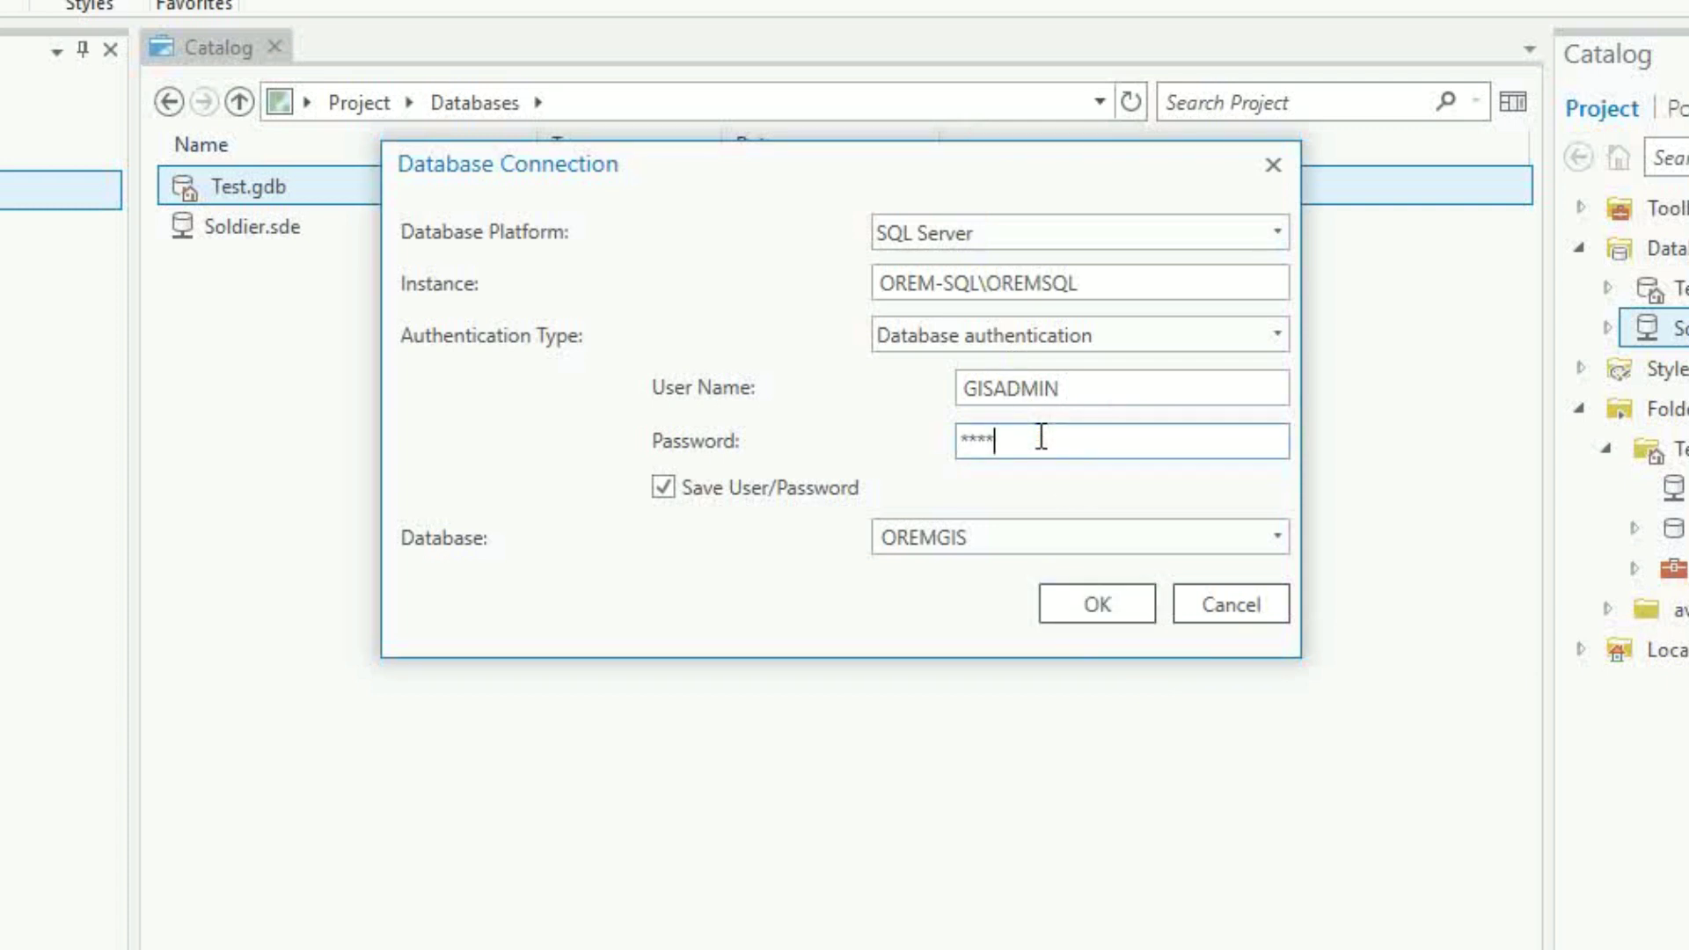
text(**)
Choose the OREMEGDB database and create the connection
click(1275, 537)
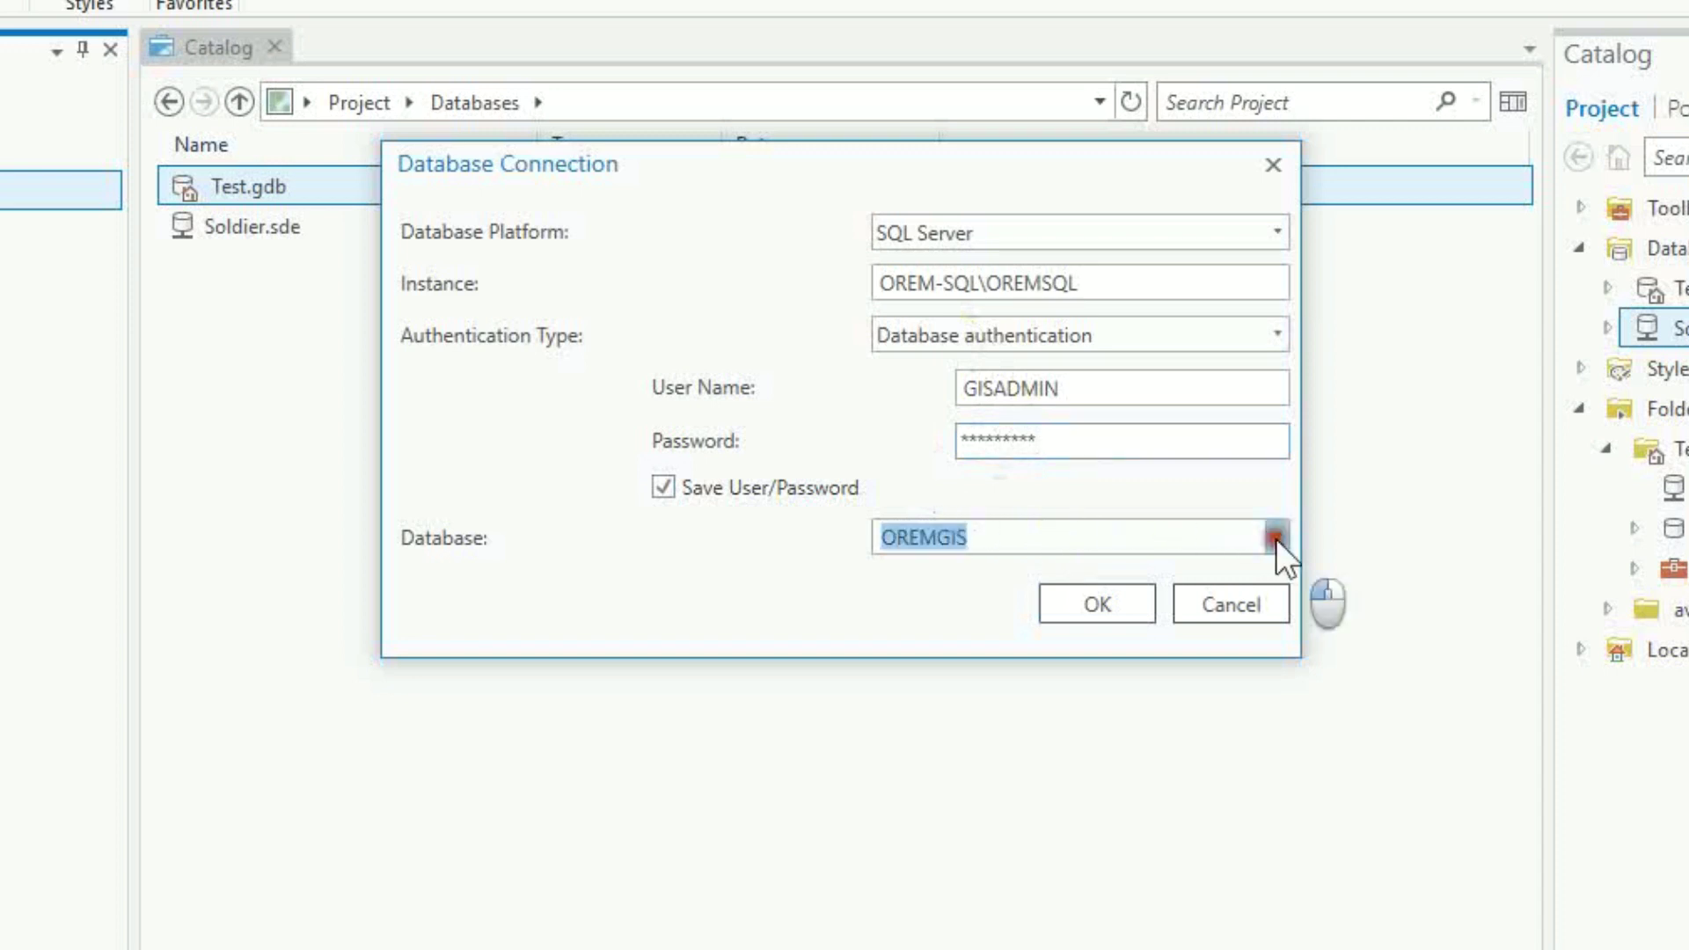
click(994, 576)
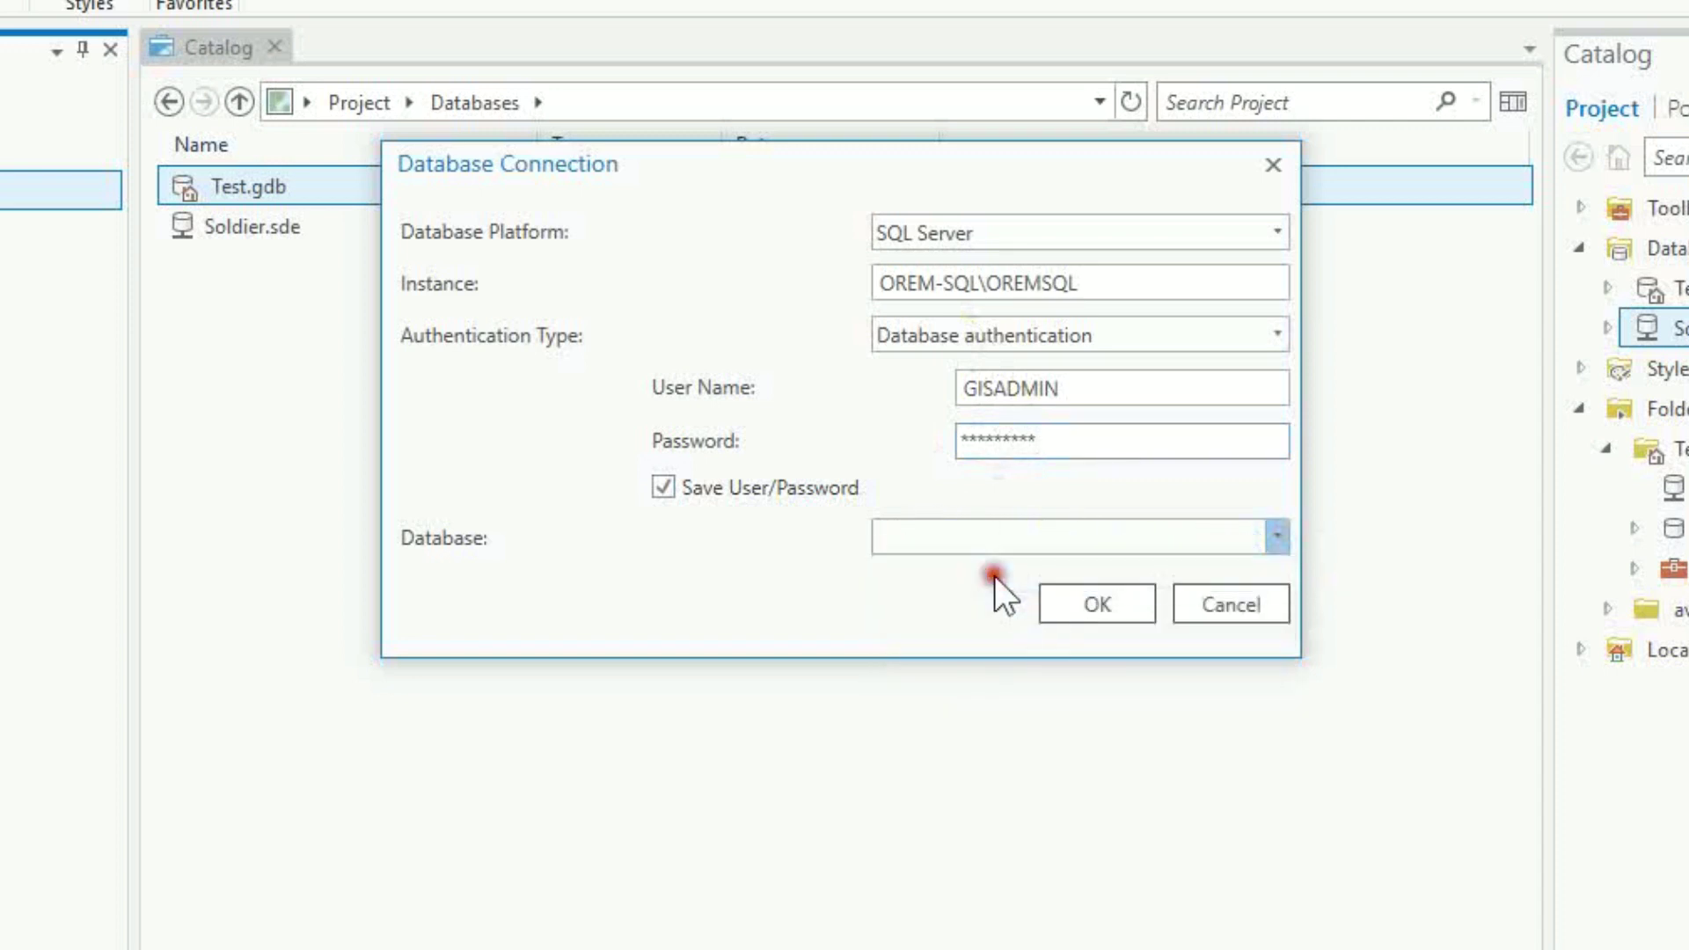
click(1089, 601)
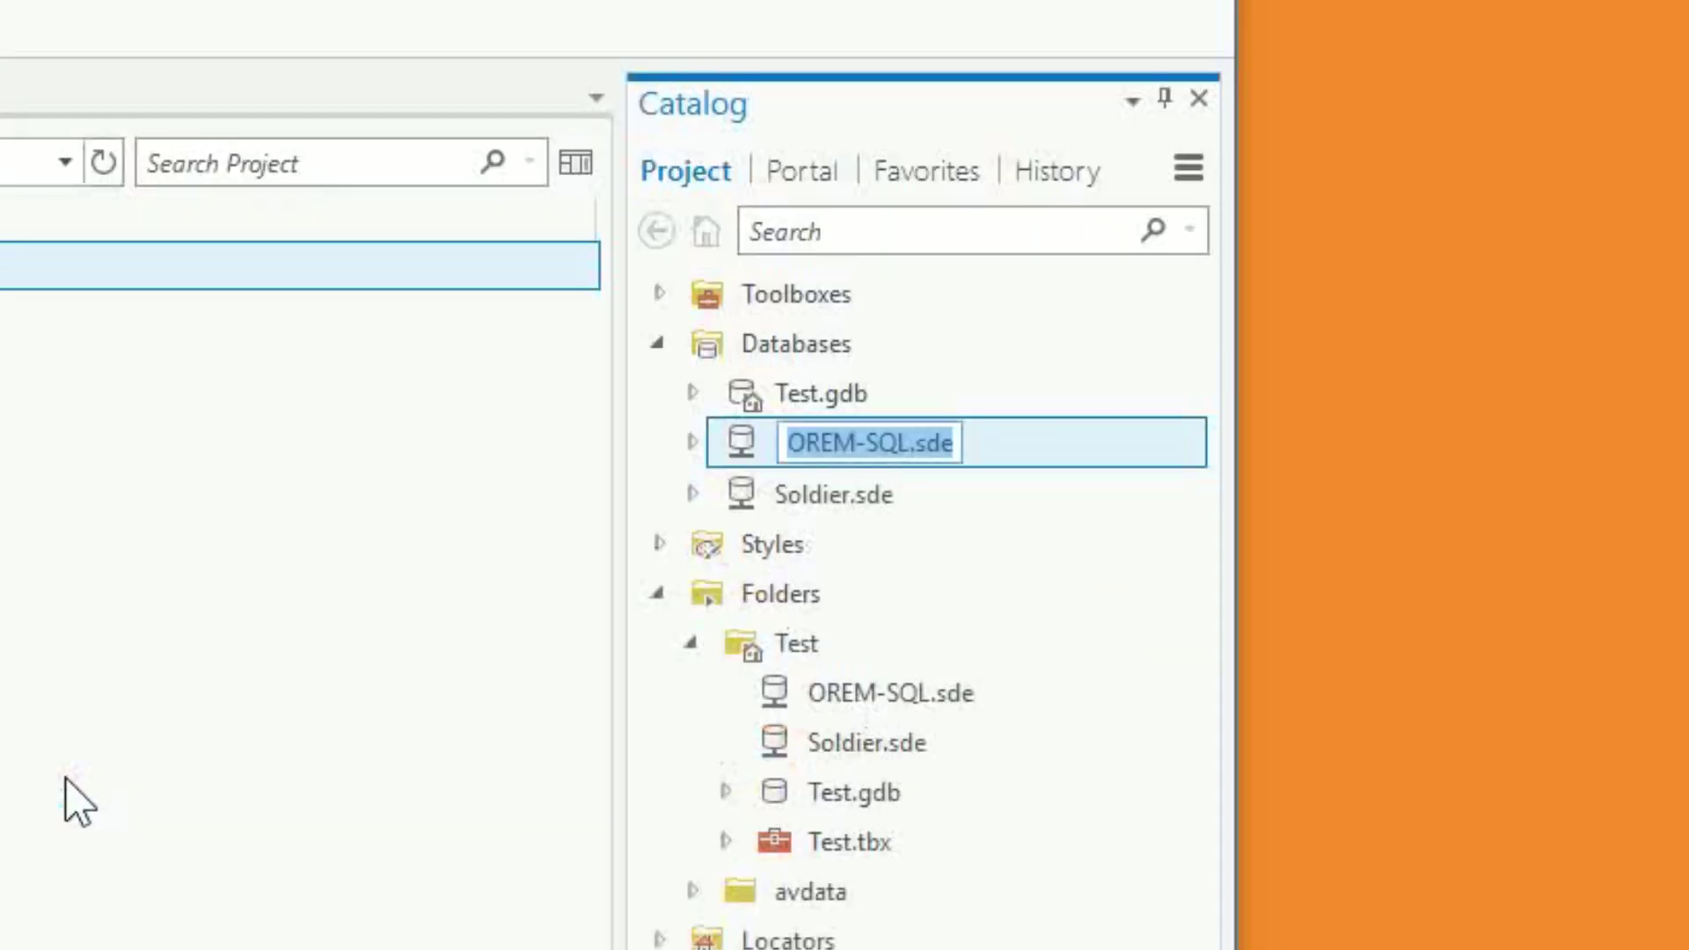
Replace the OREM-SQL part of the connection name with Knight_GISADMIN
click(877, 440)
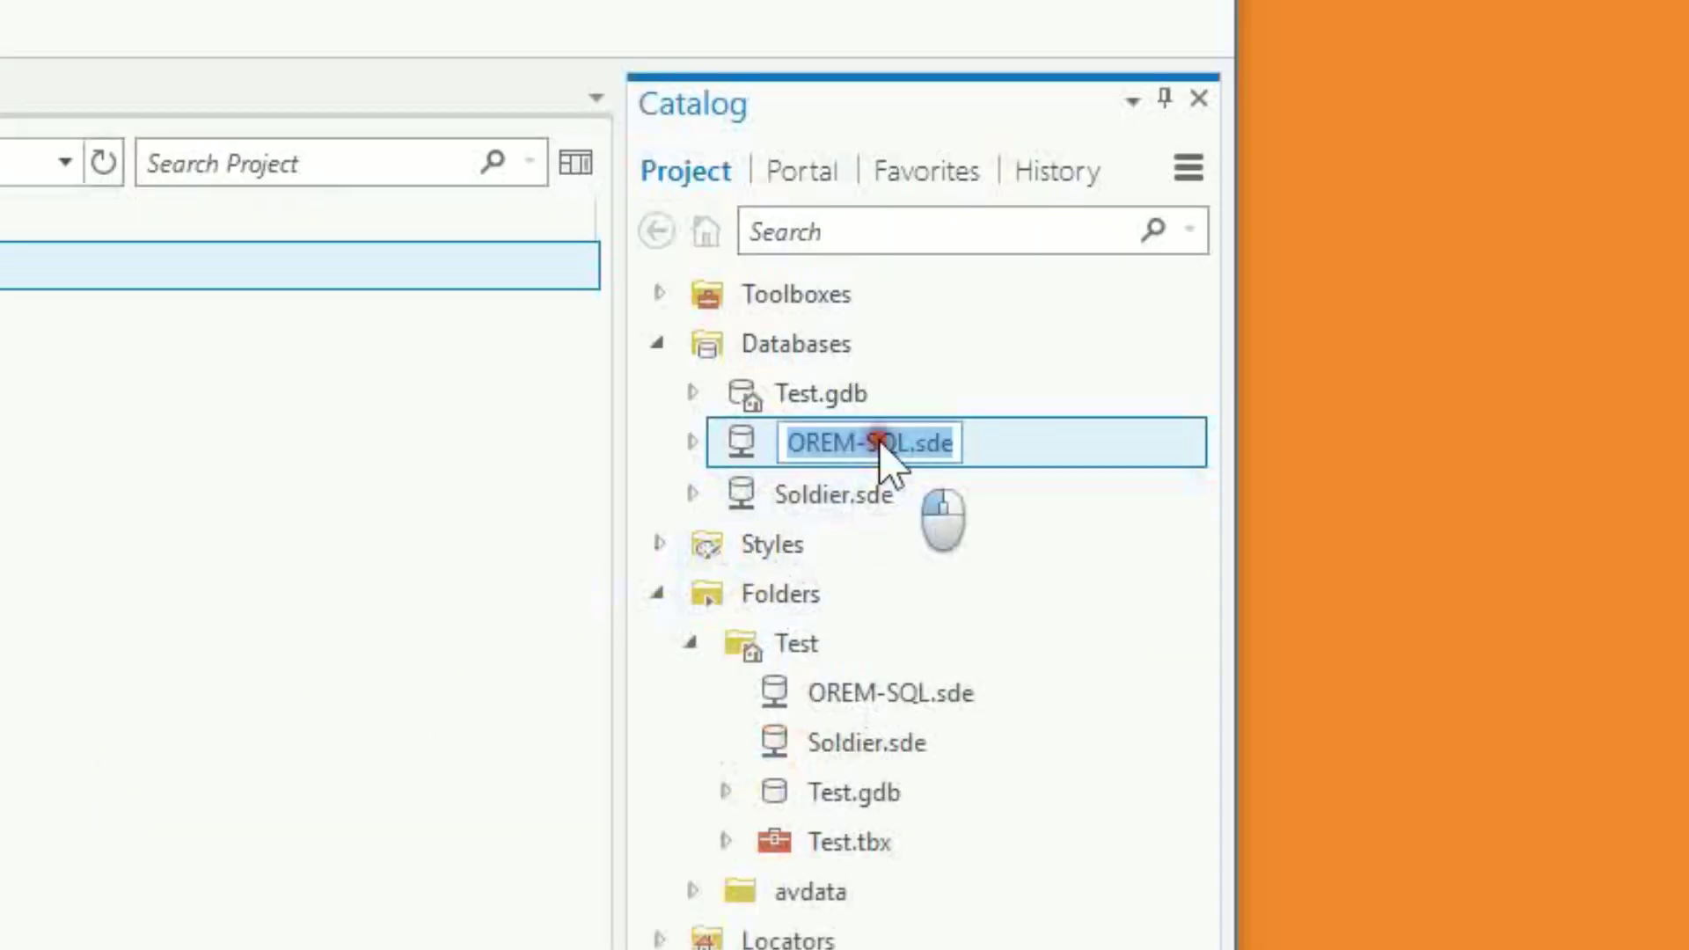
drag(792, 441, 907, 440)
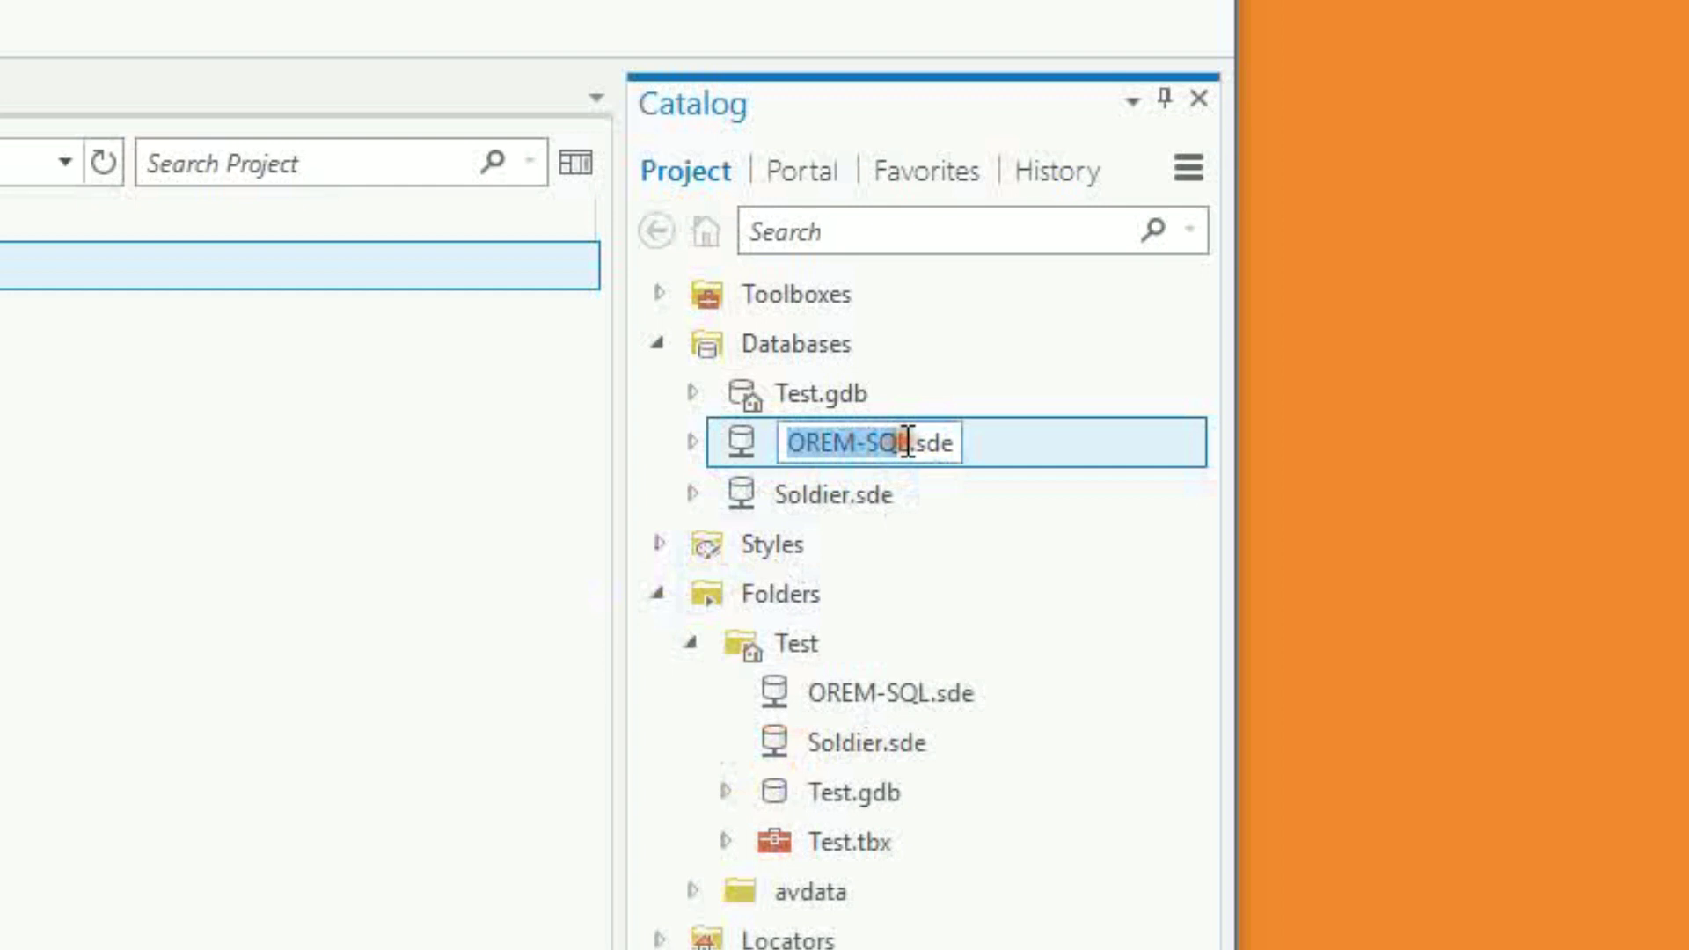
key(BackSpace)
text(Knight_)
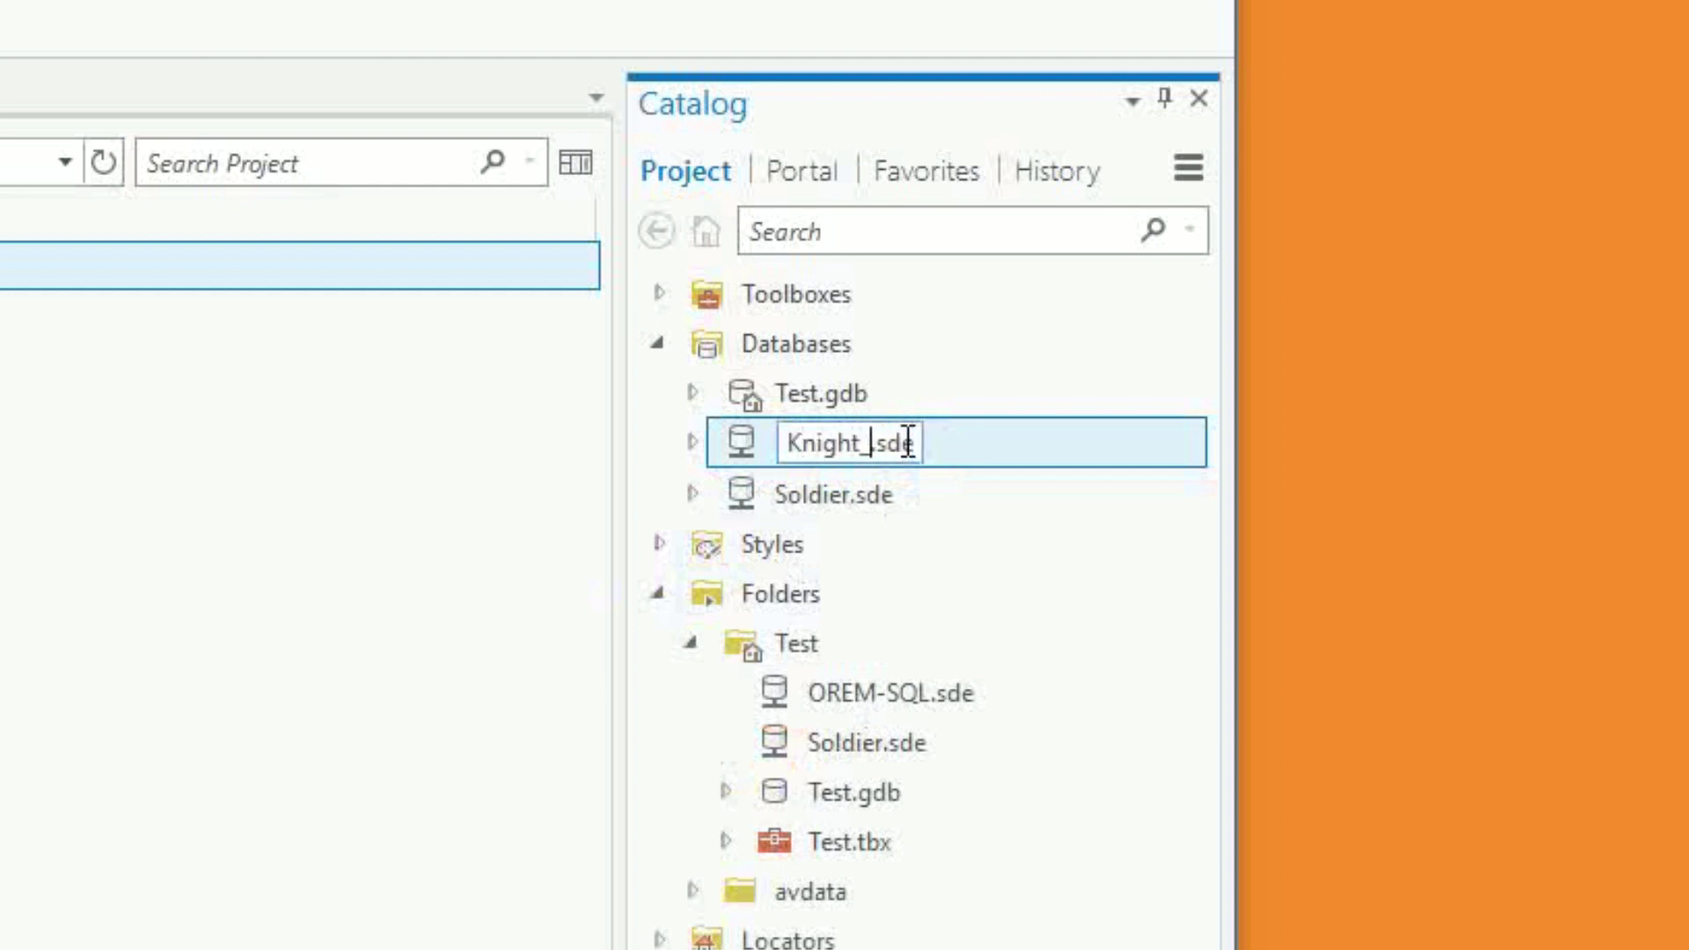
text(GIS)
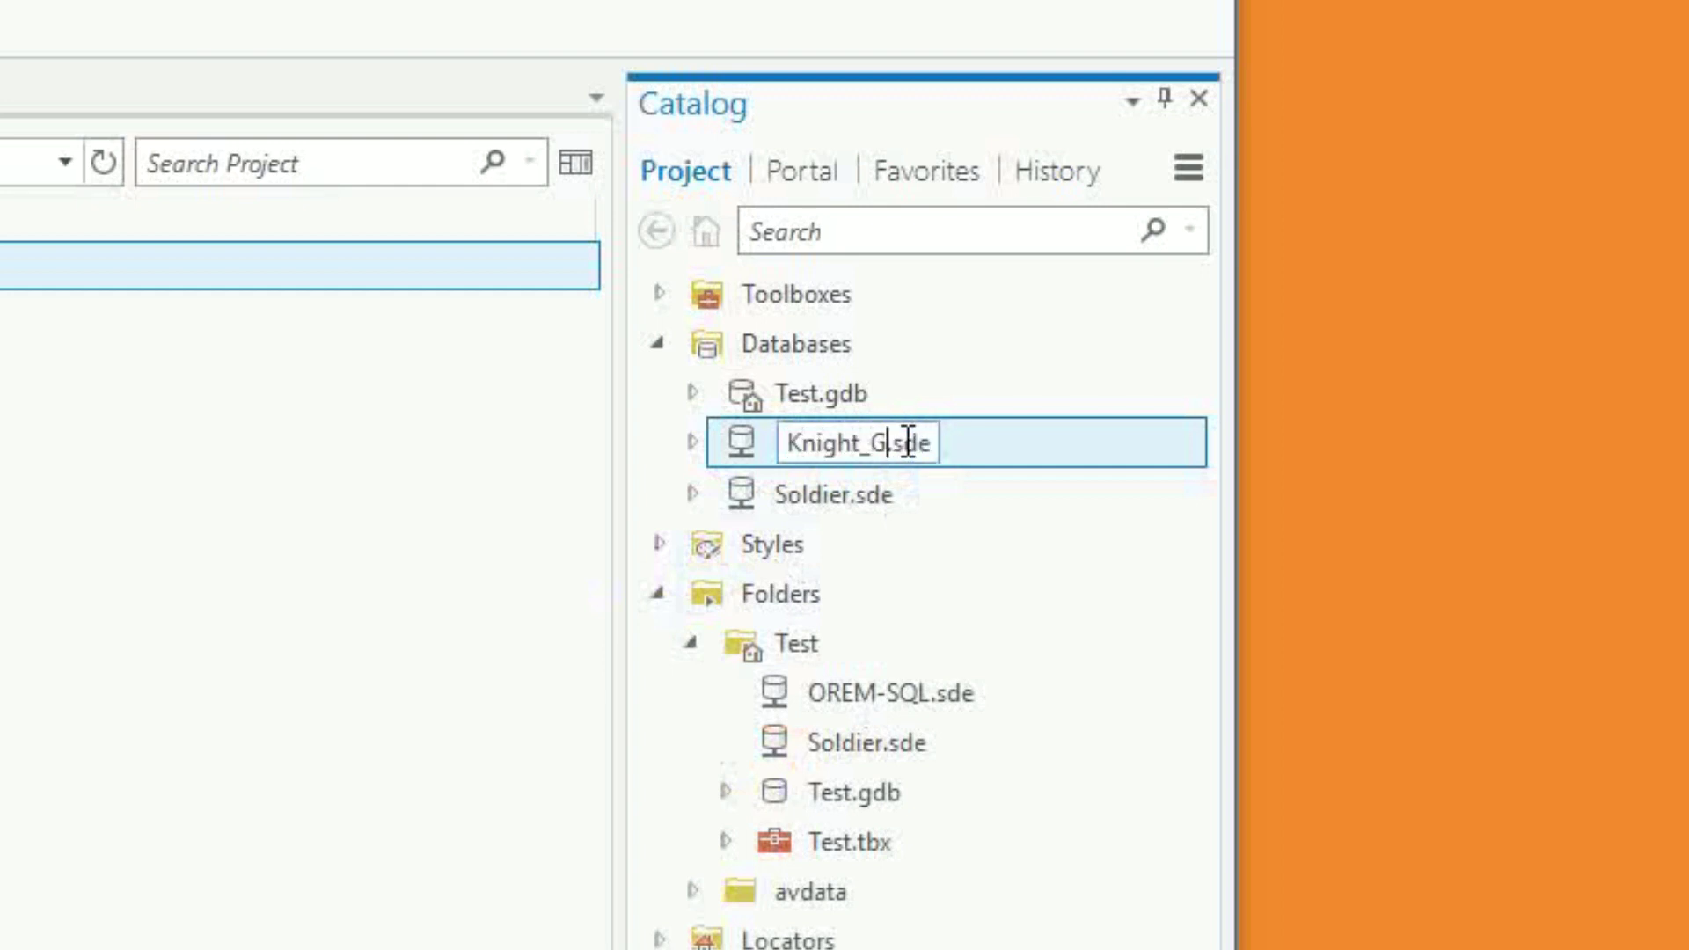
text(ADMIN)
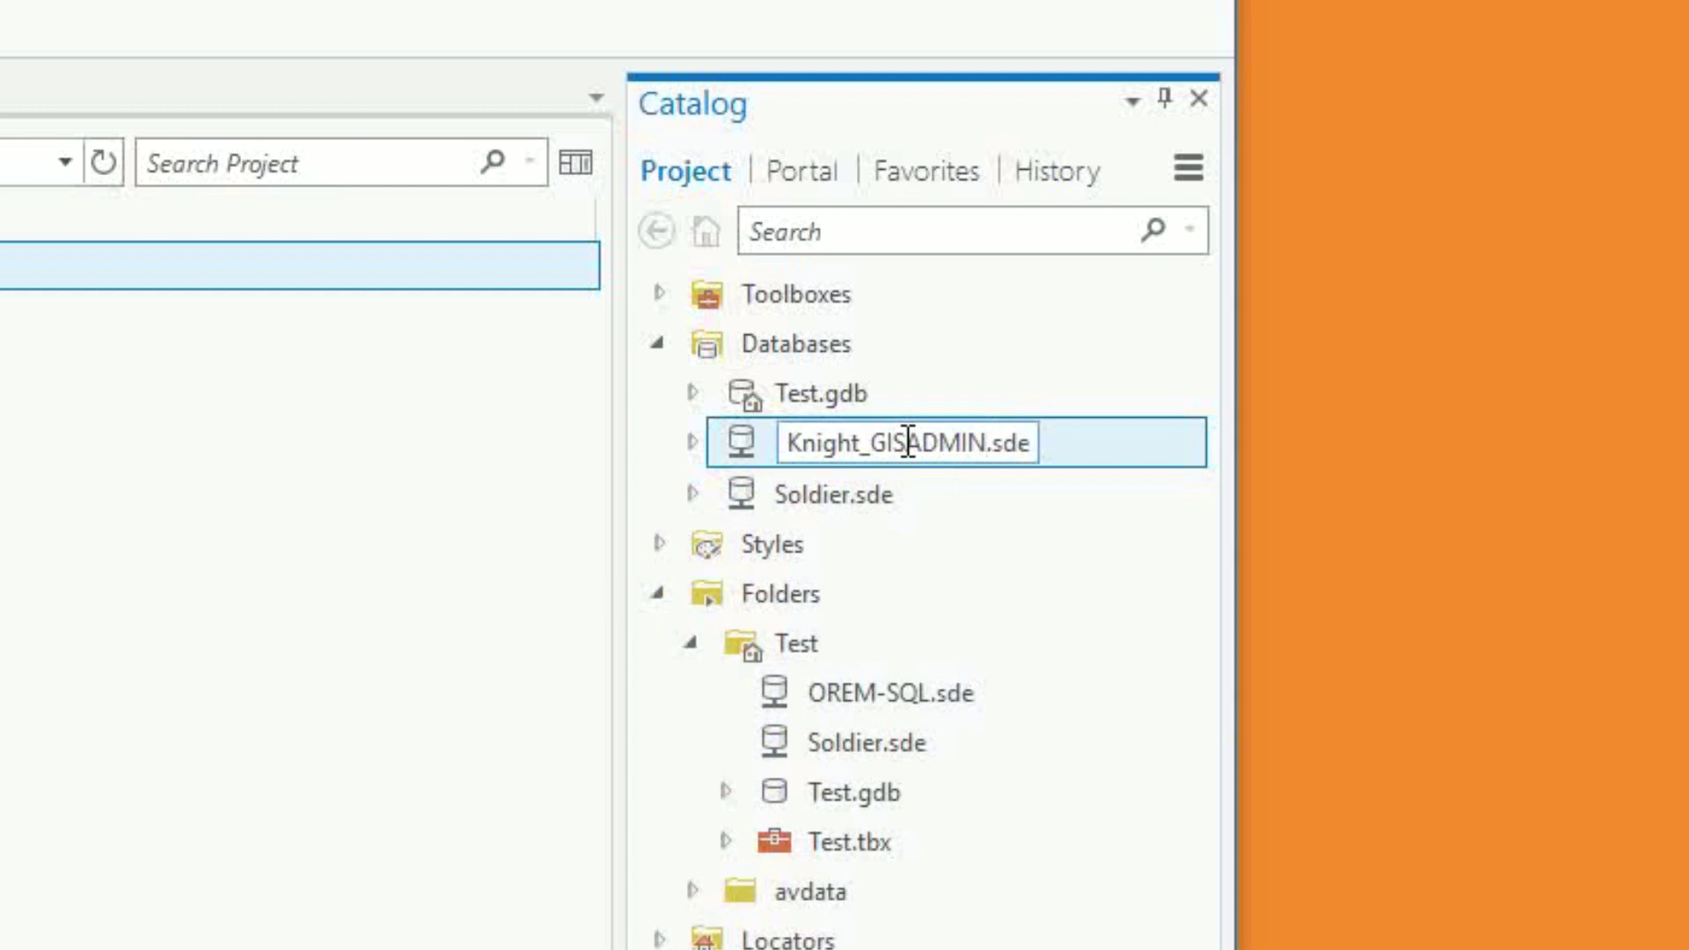
key(Return)
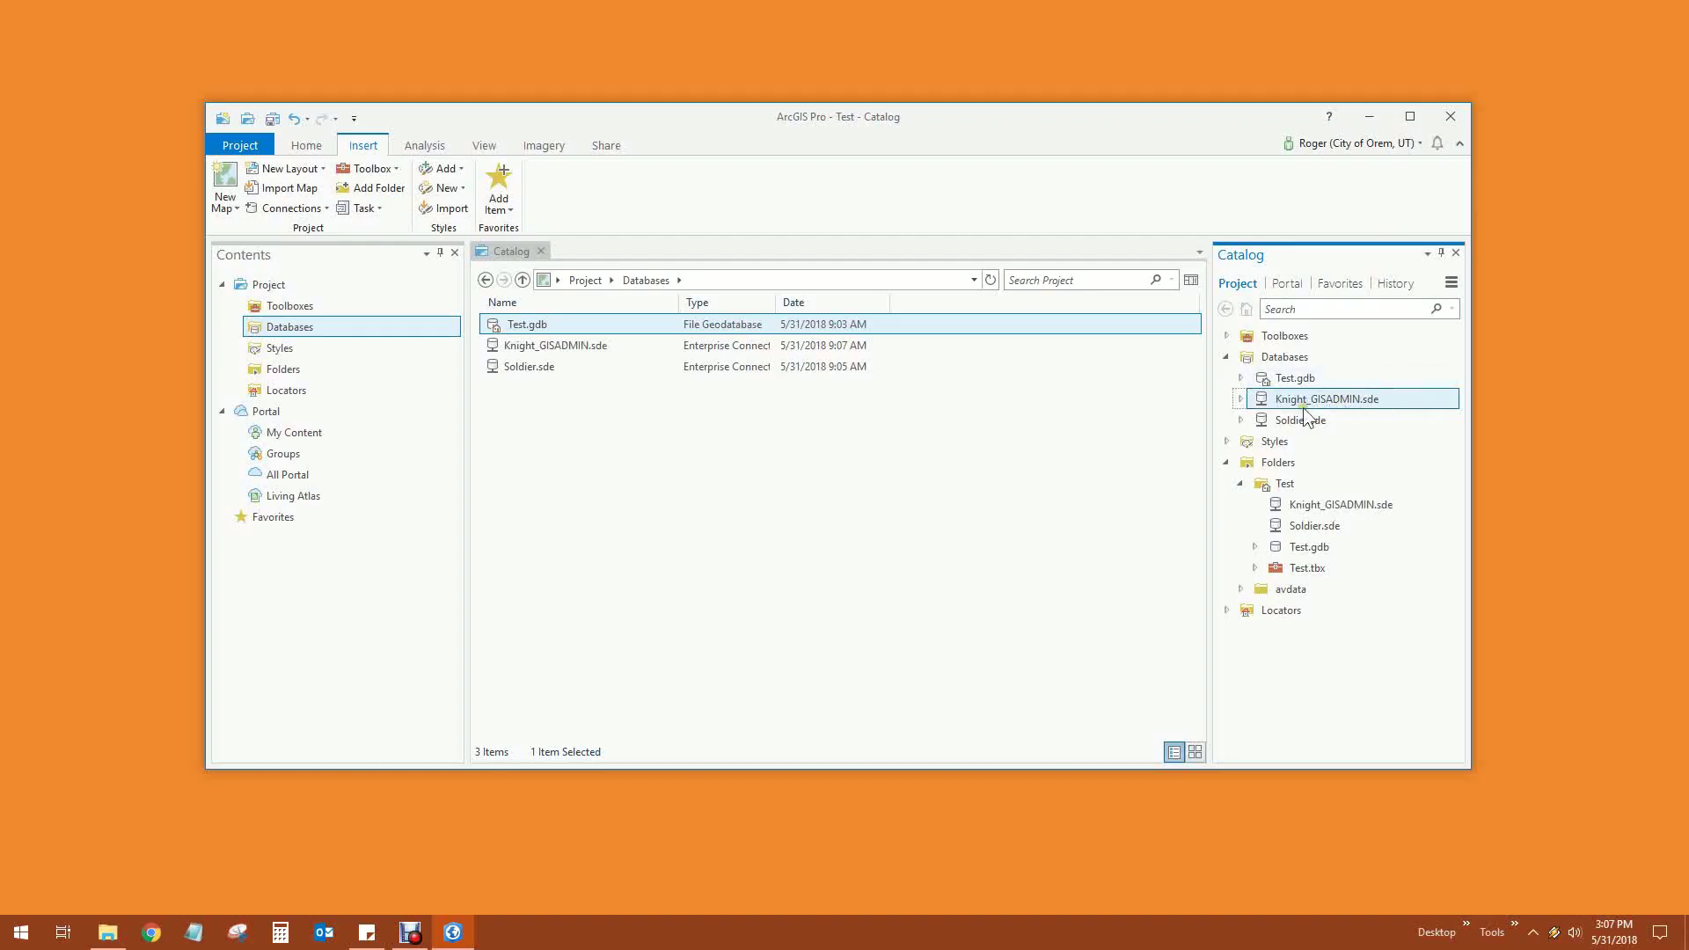
Browse Soldier.sde's 90 datasets, expand it in the Catalog pane, then return to Databases
double_click(511, 362)
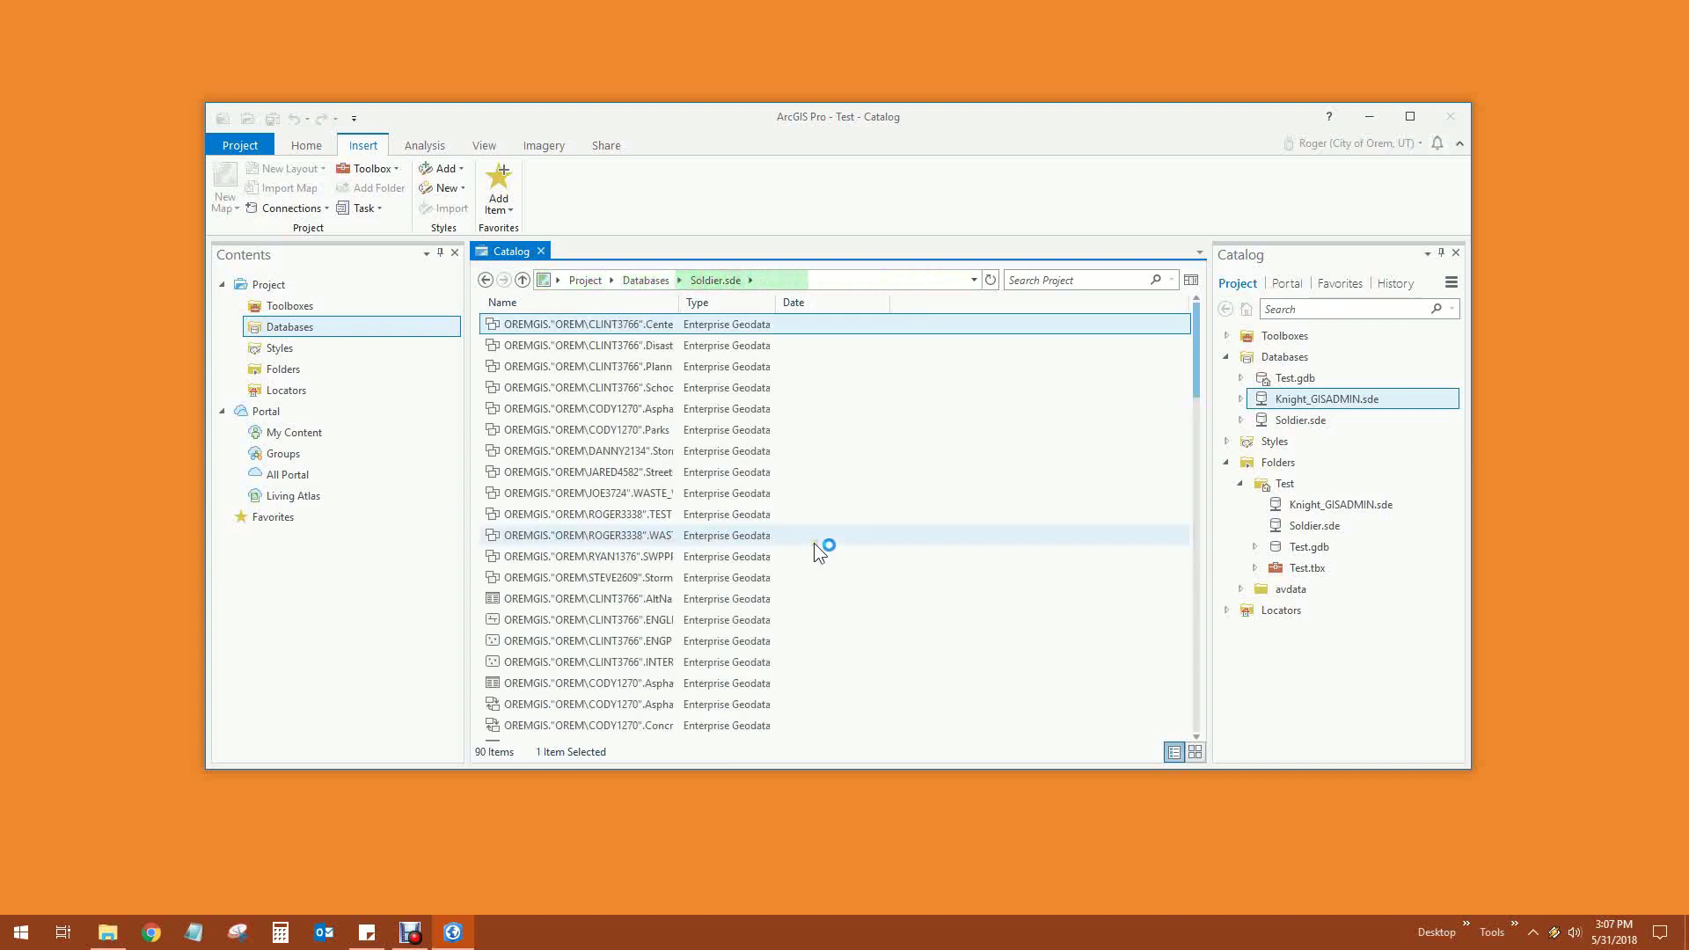
drag(679, 301, 818, 301)
scroll(796, 539, down, 2)
scroll(796, 538, down, 4)
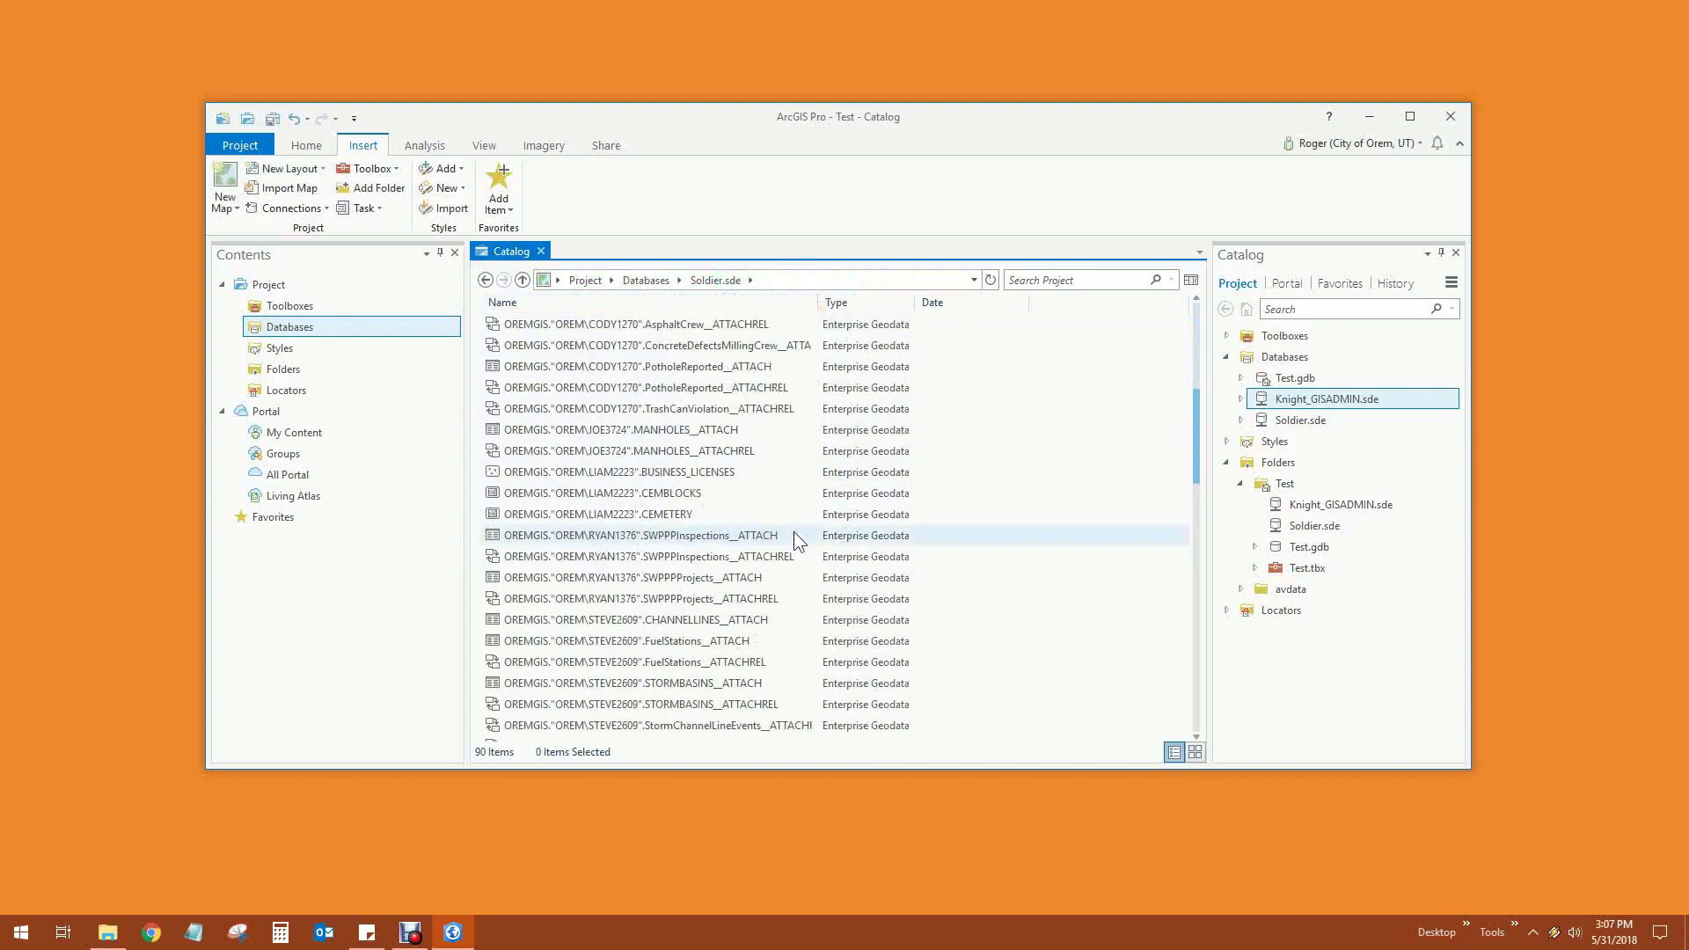
scroll(793, 532, up, 6)
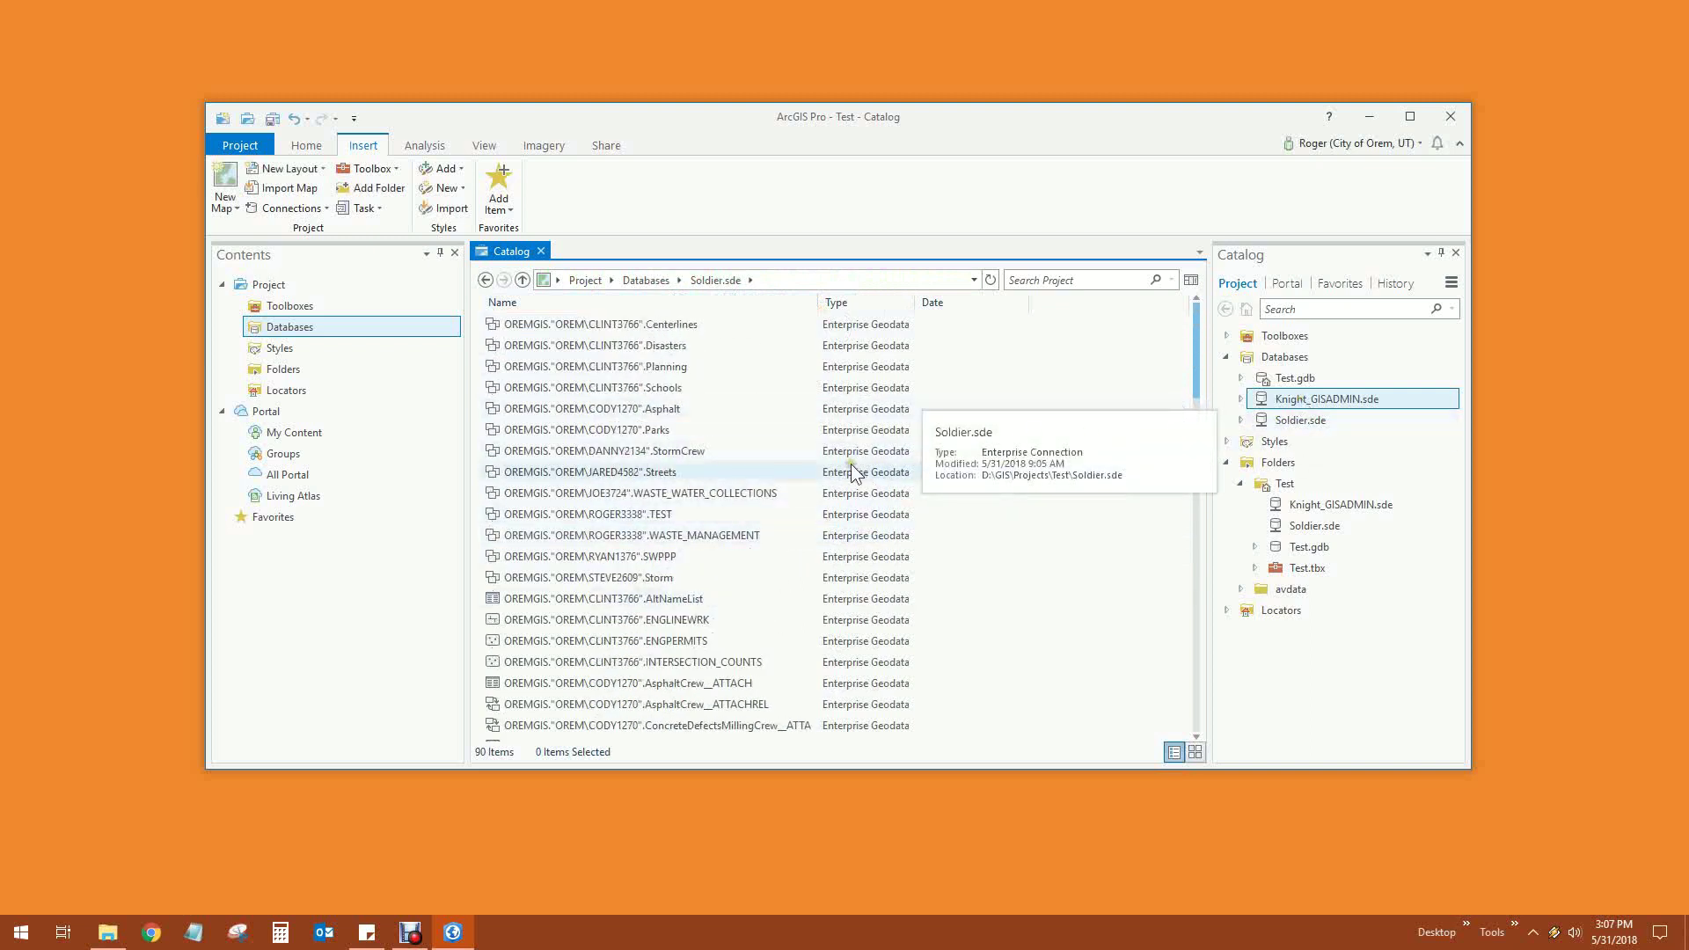
scroll(852, 464, down, 6)
scroll(851, 466, up, 6)
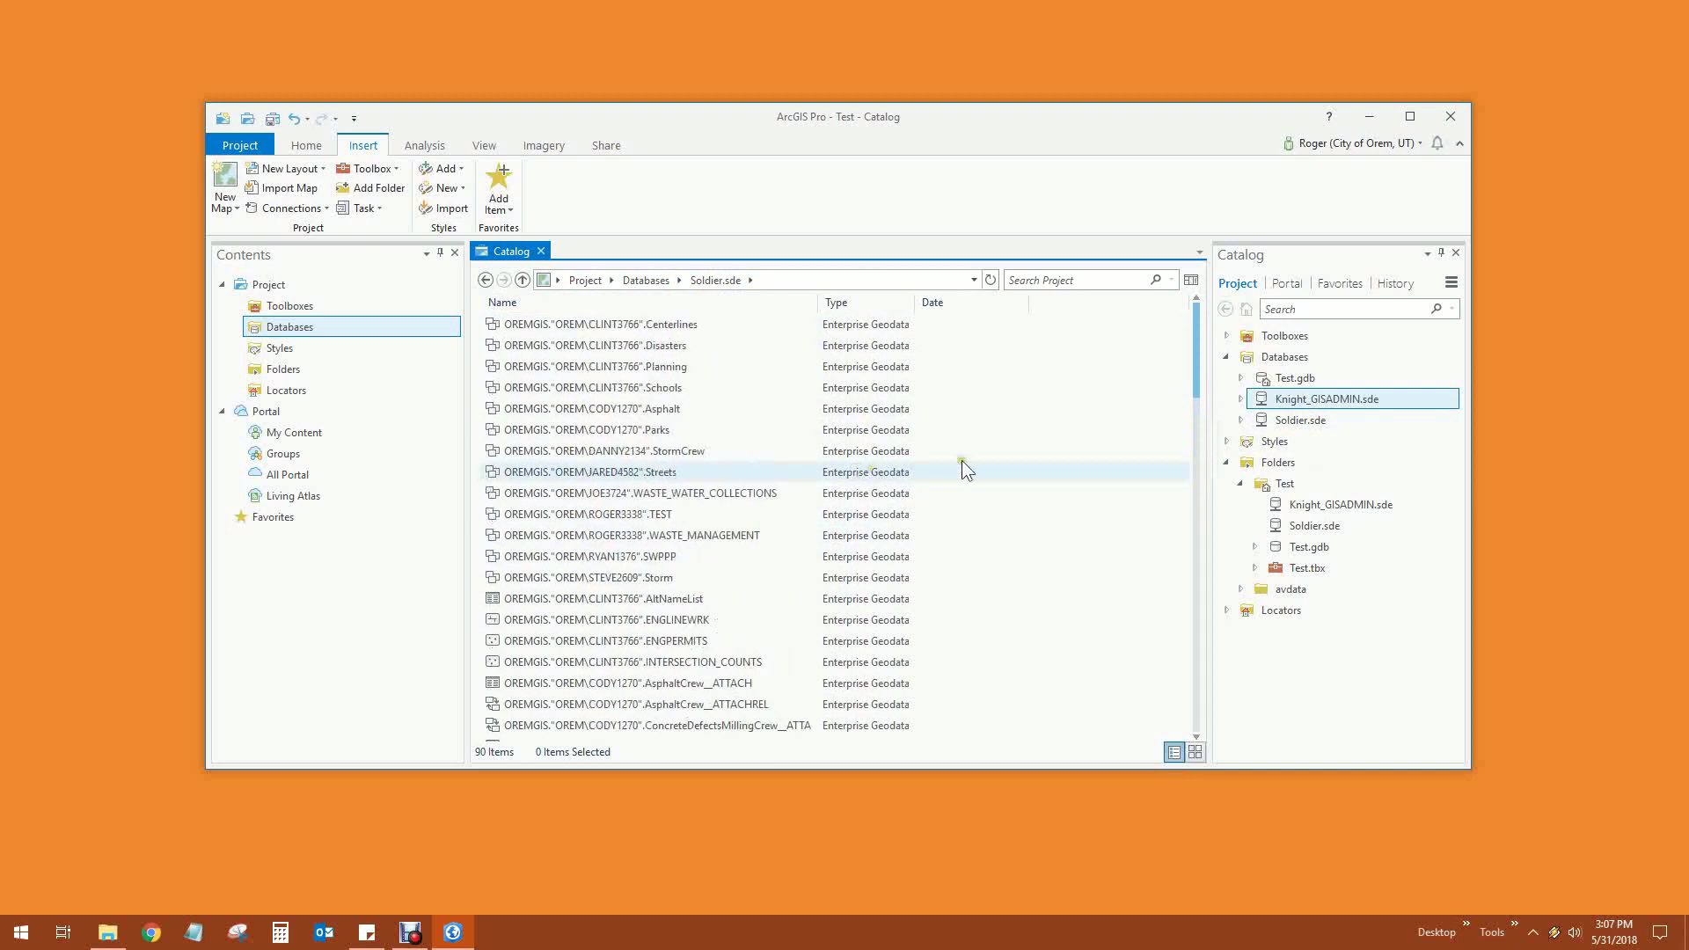
click(1302, 421)
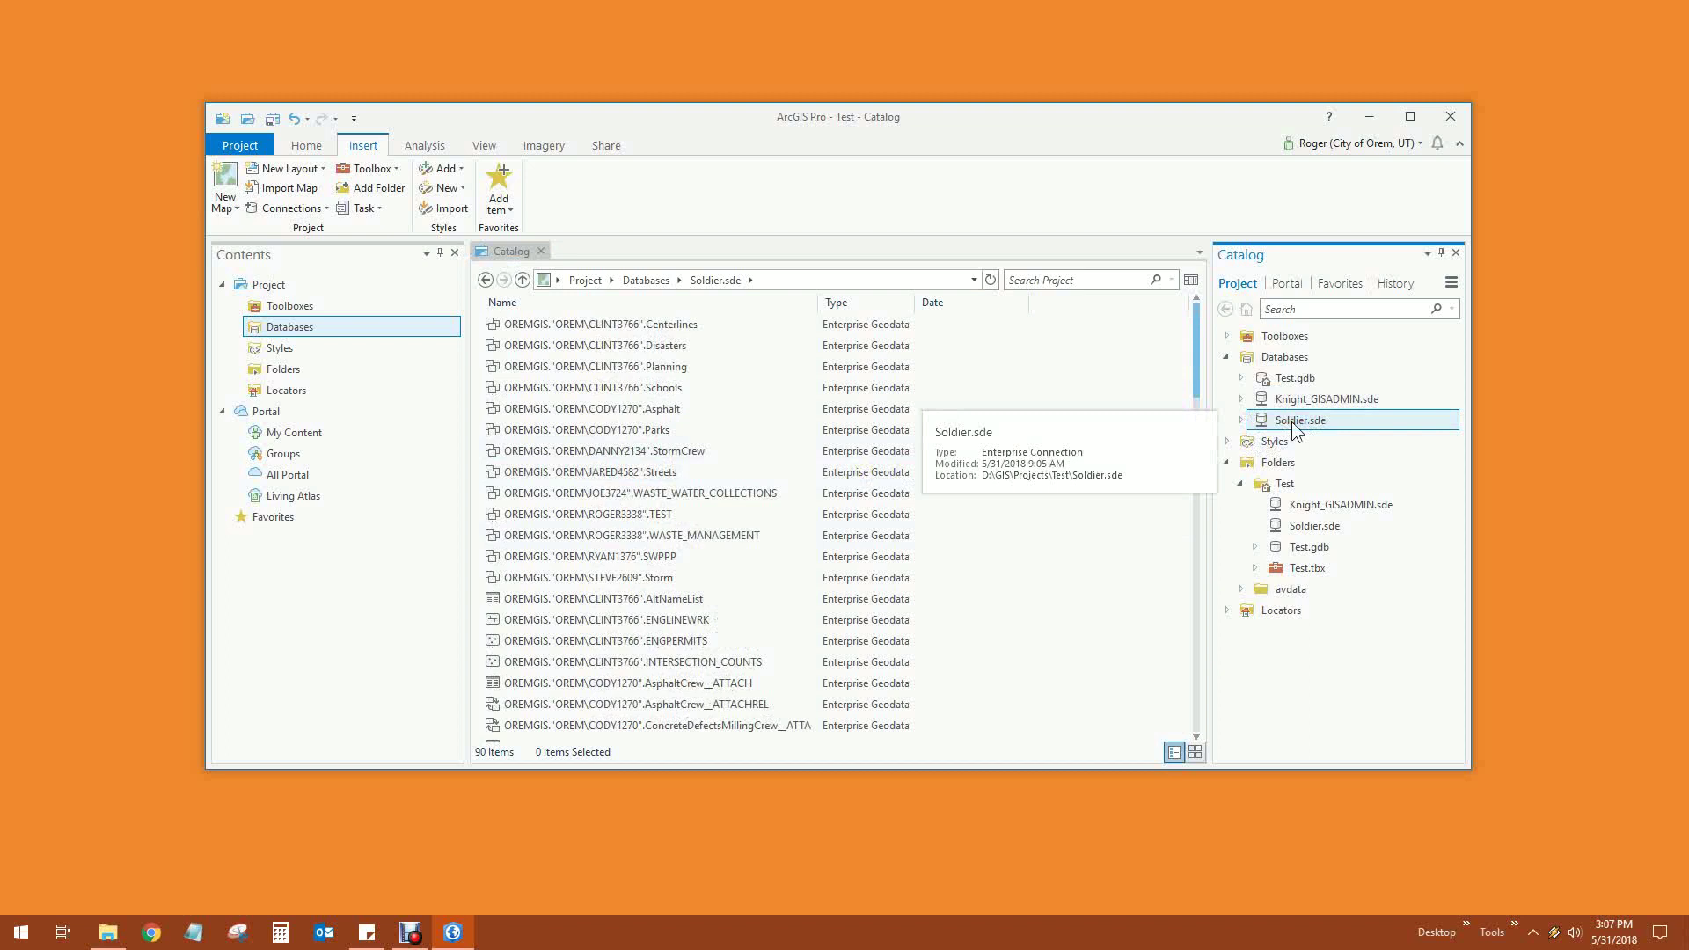
click(1241, 419)
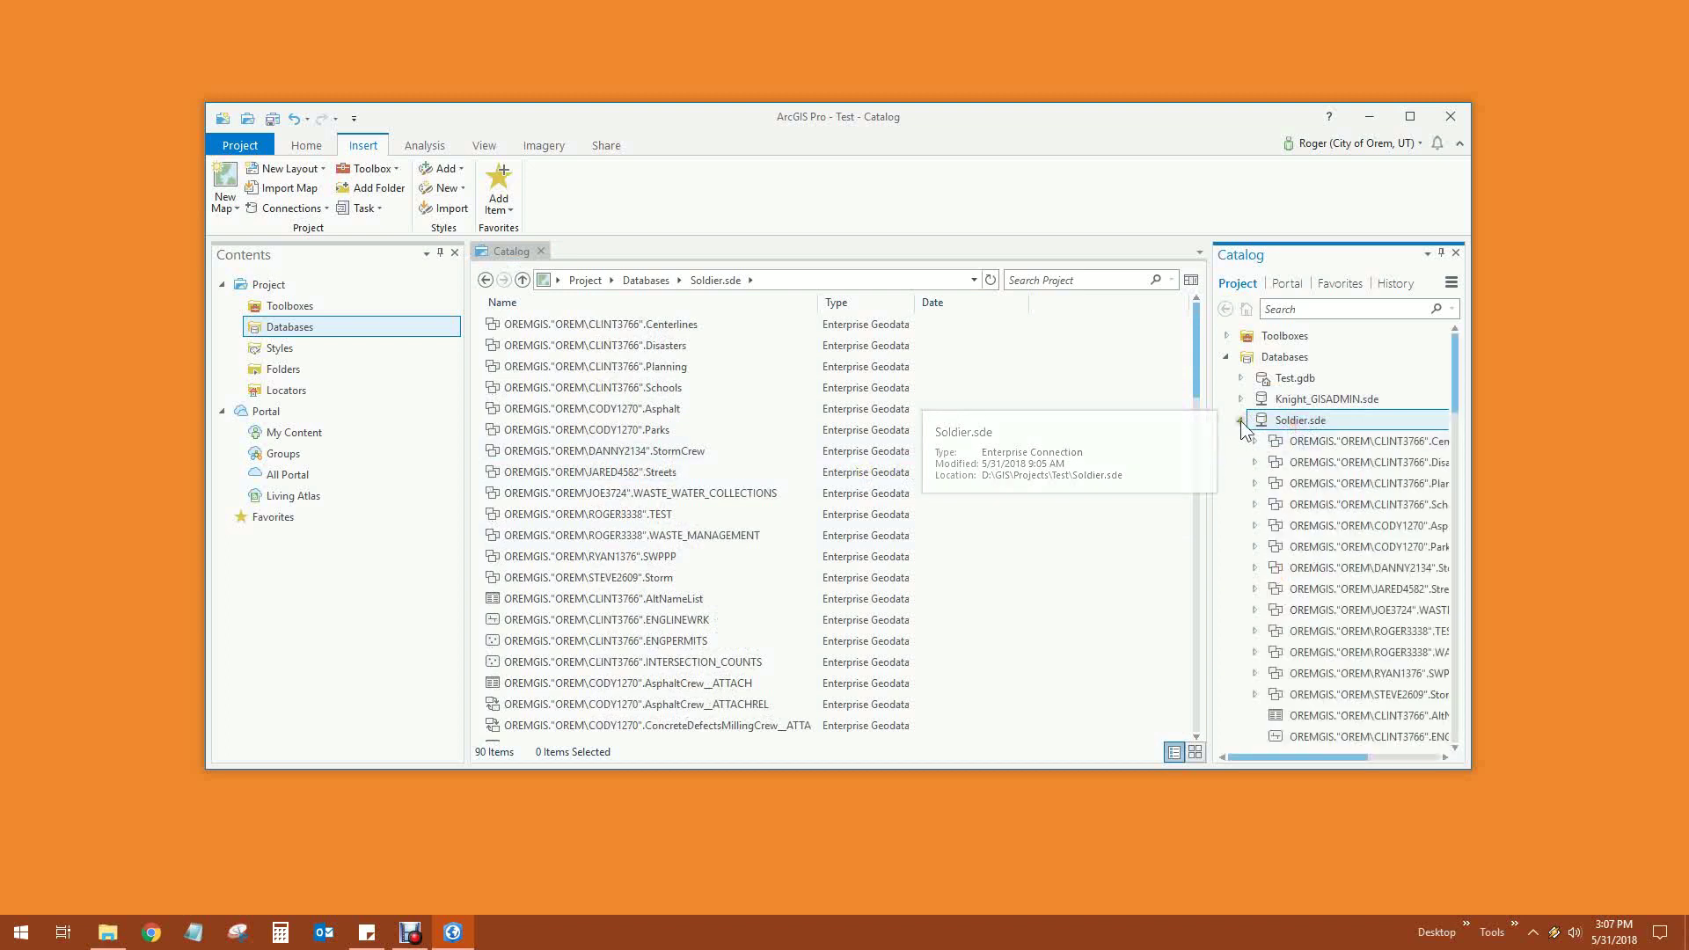
click(523, 279)
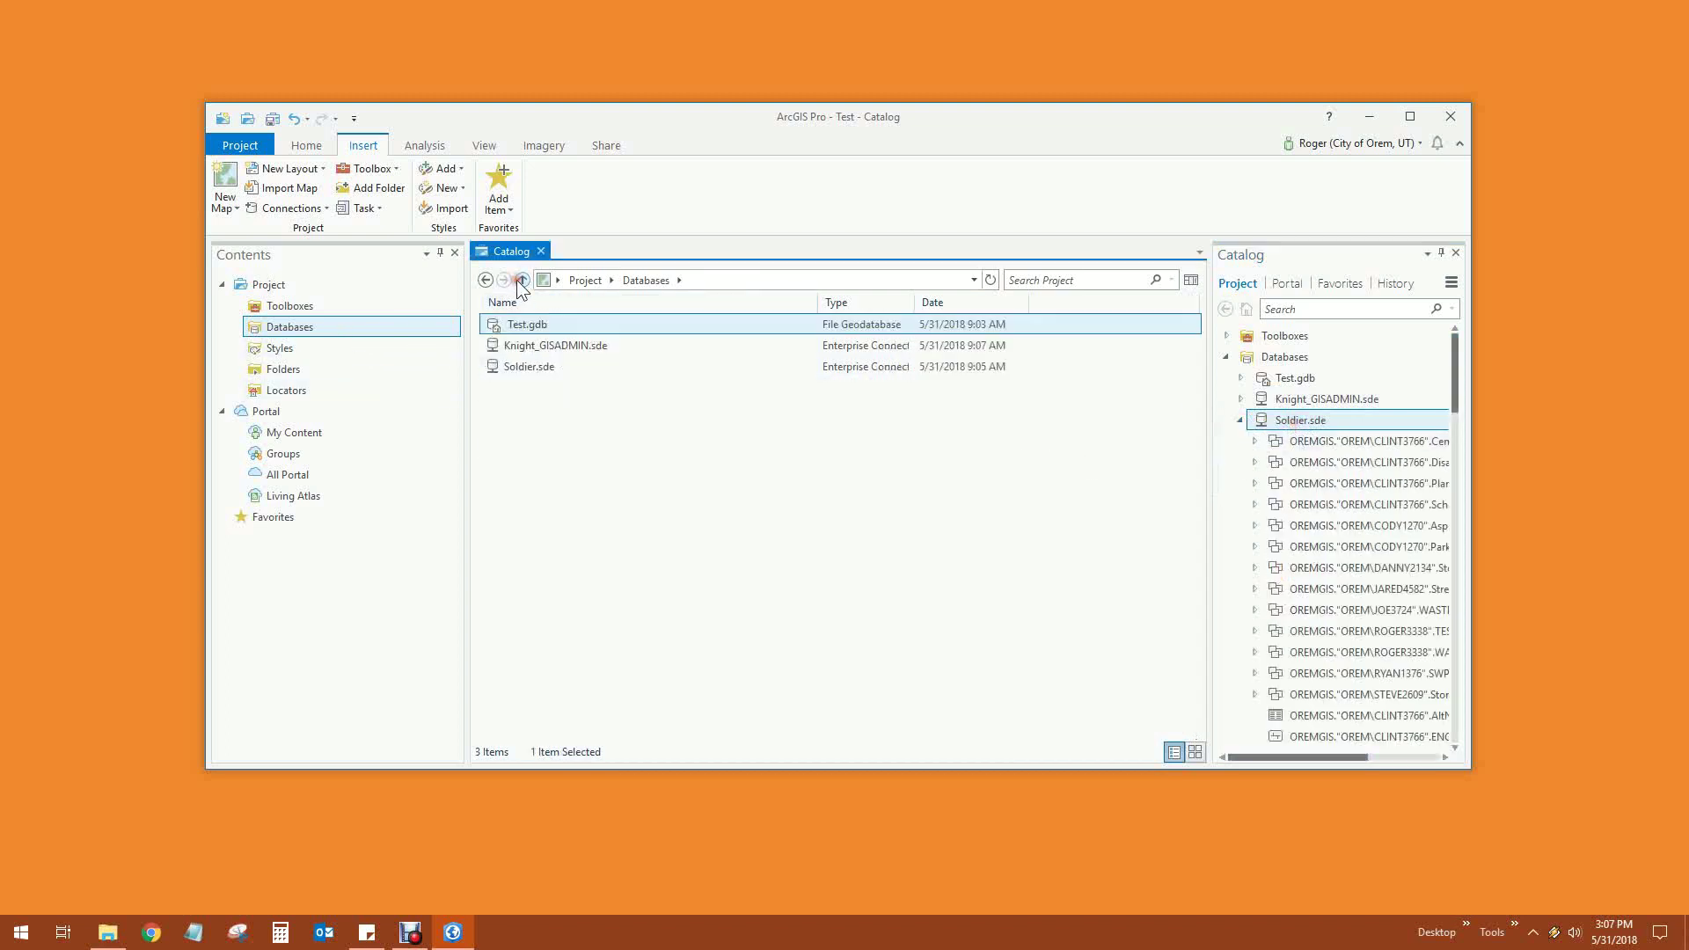
Open Knight_GISADMIN.sde and add the AERIAL201704 raster to a new map
double_click(530, 347)
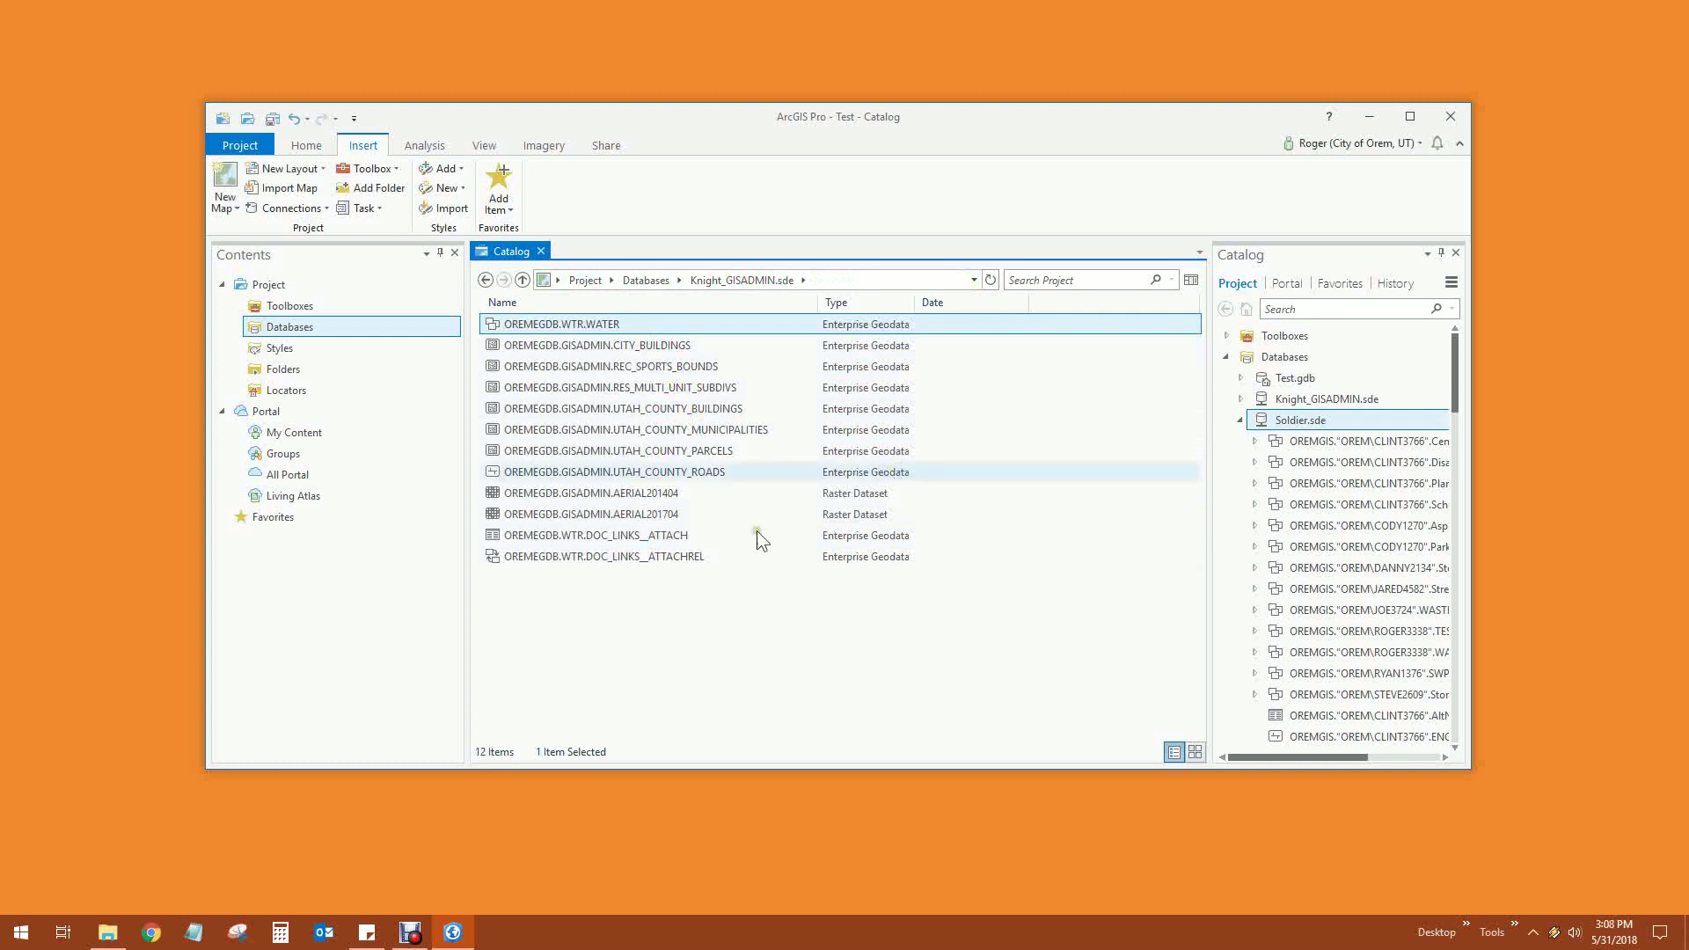
click(628, 515)
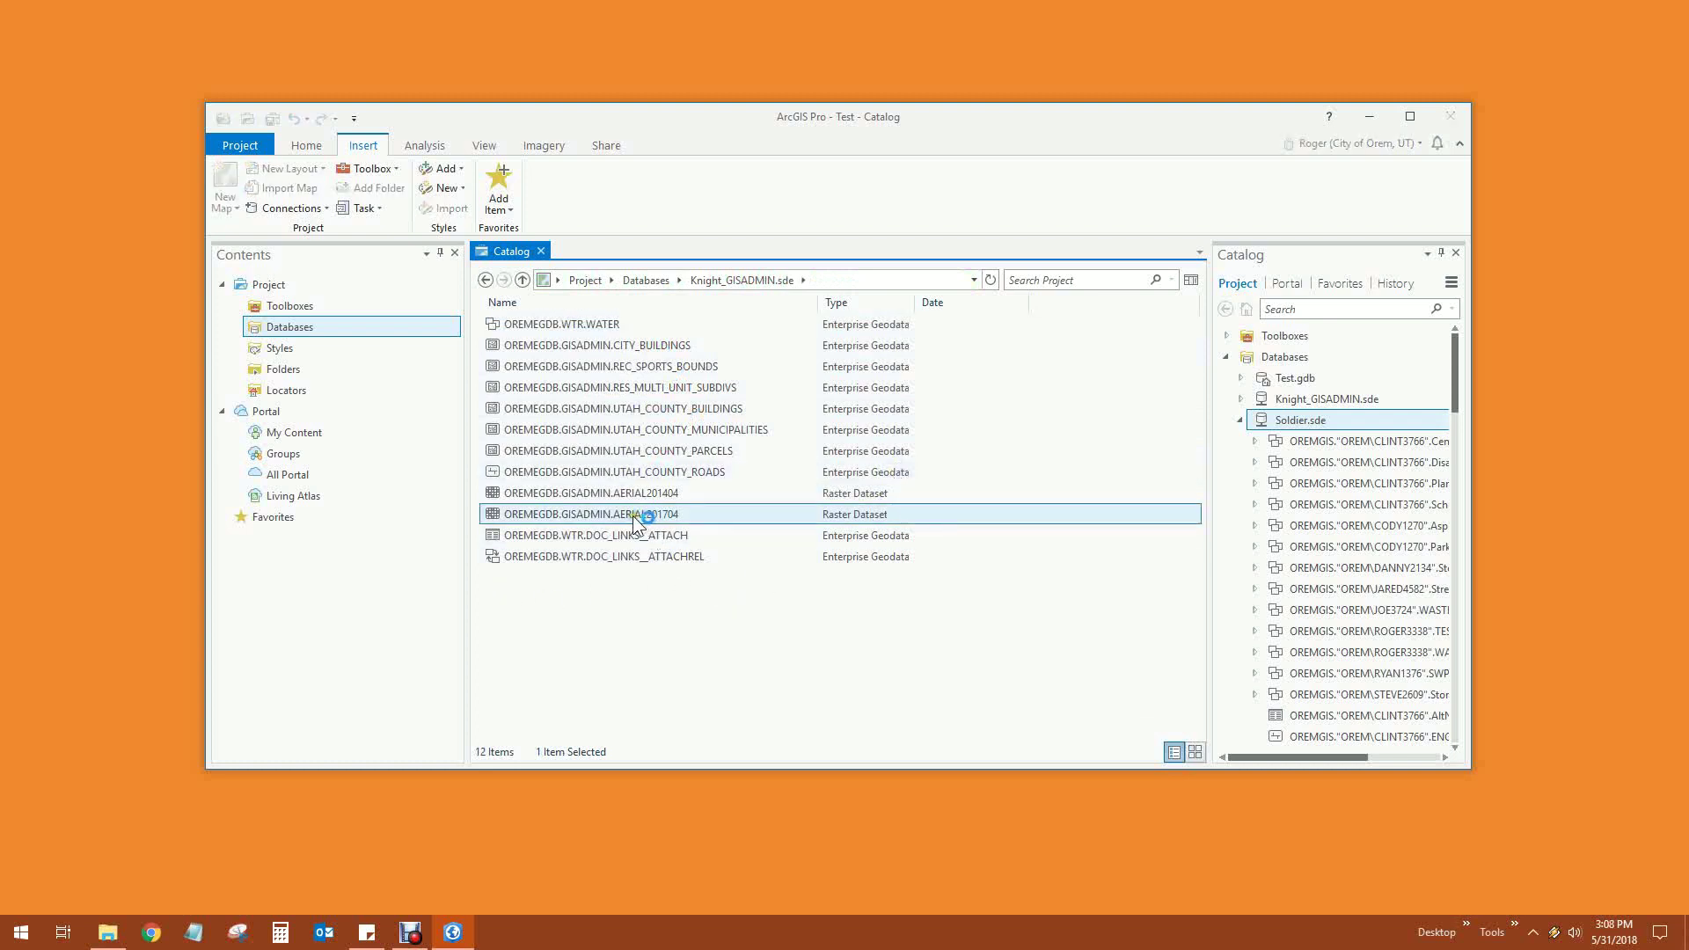
right_click(628, 517)
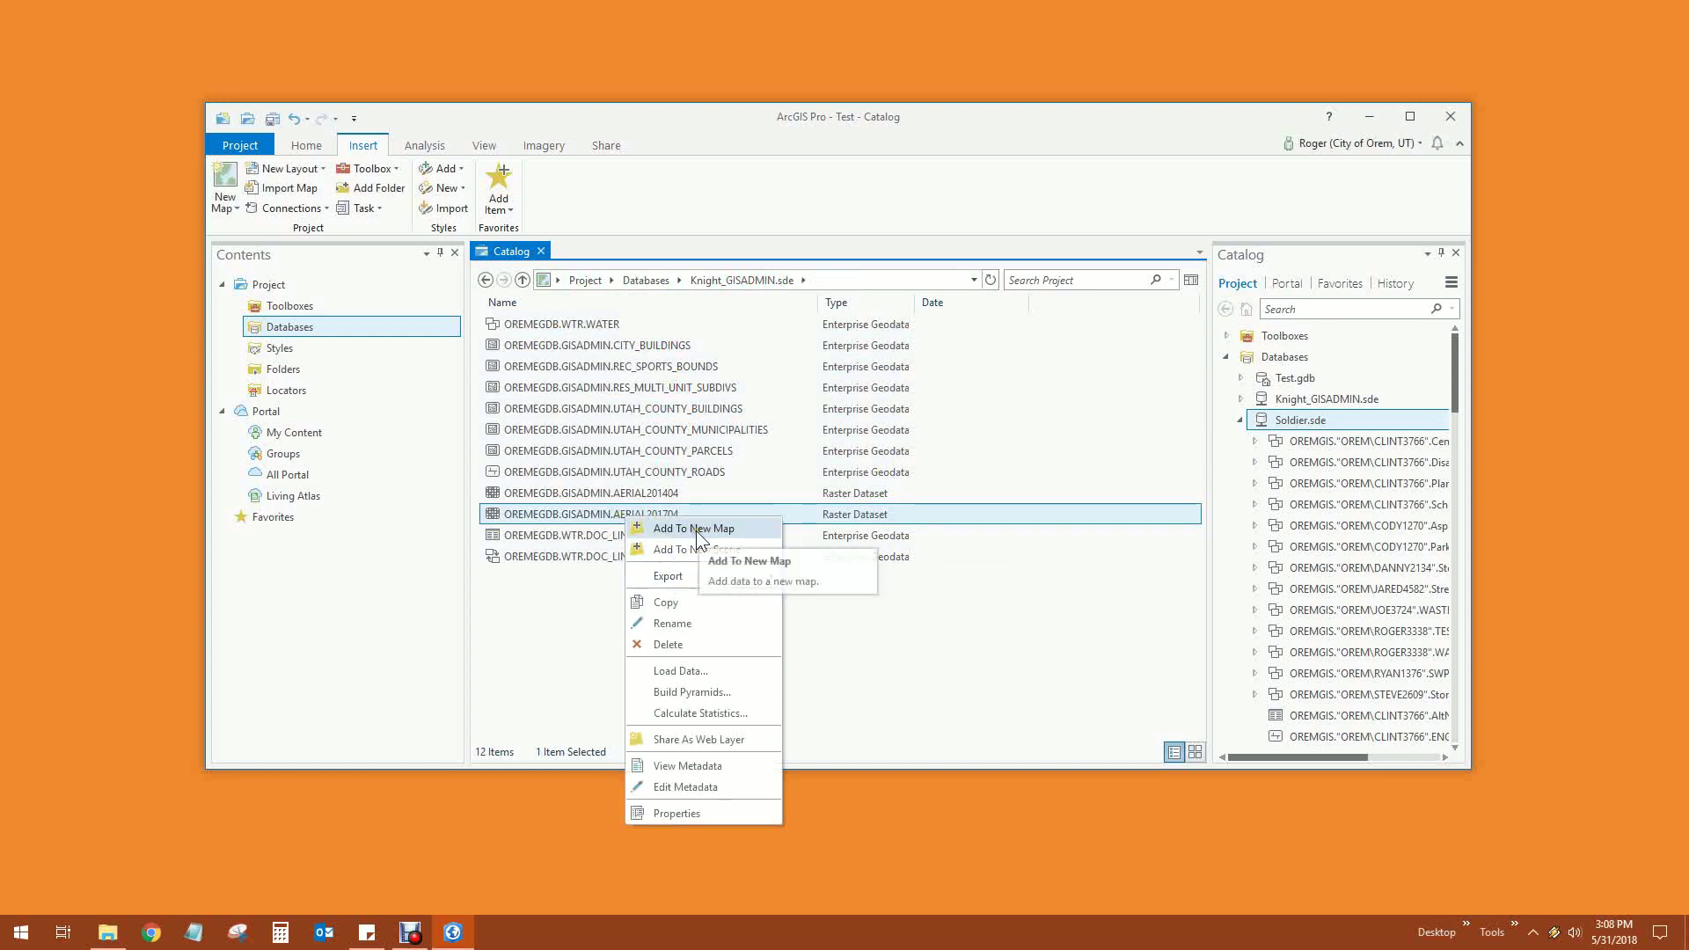
click(703, 528)
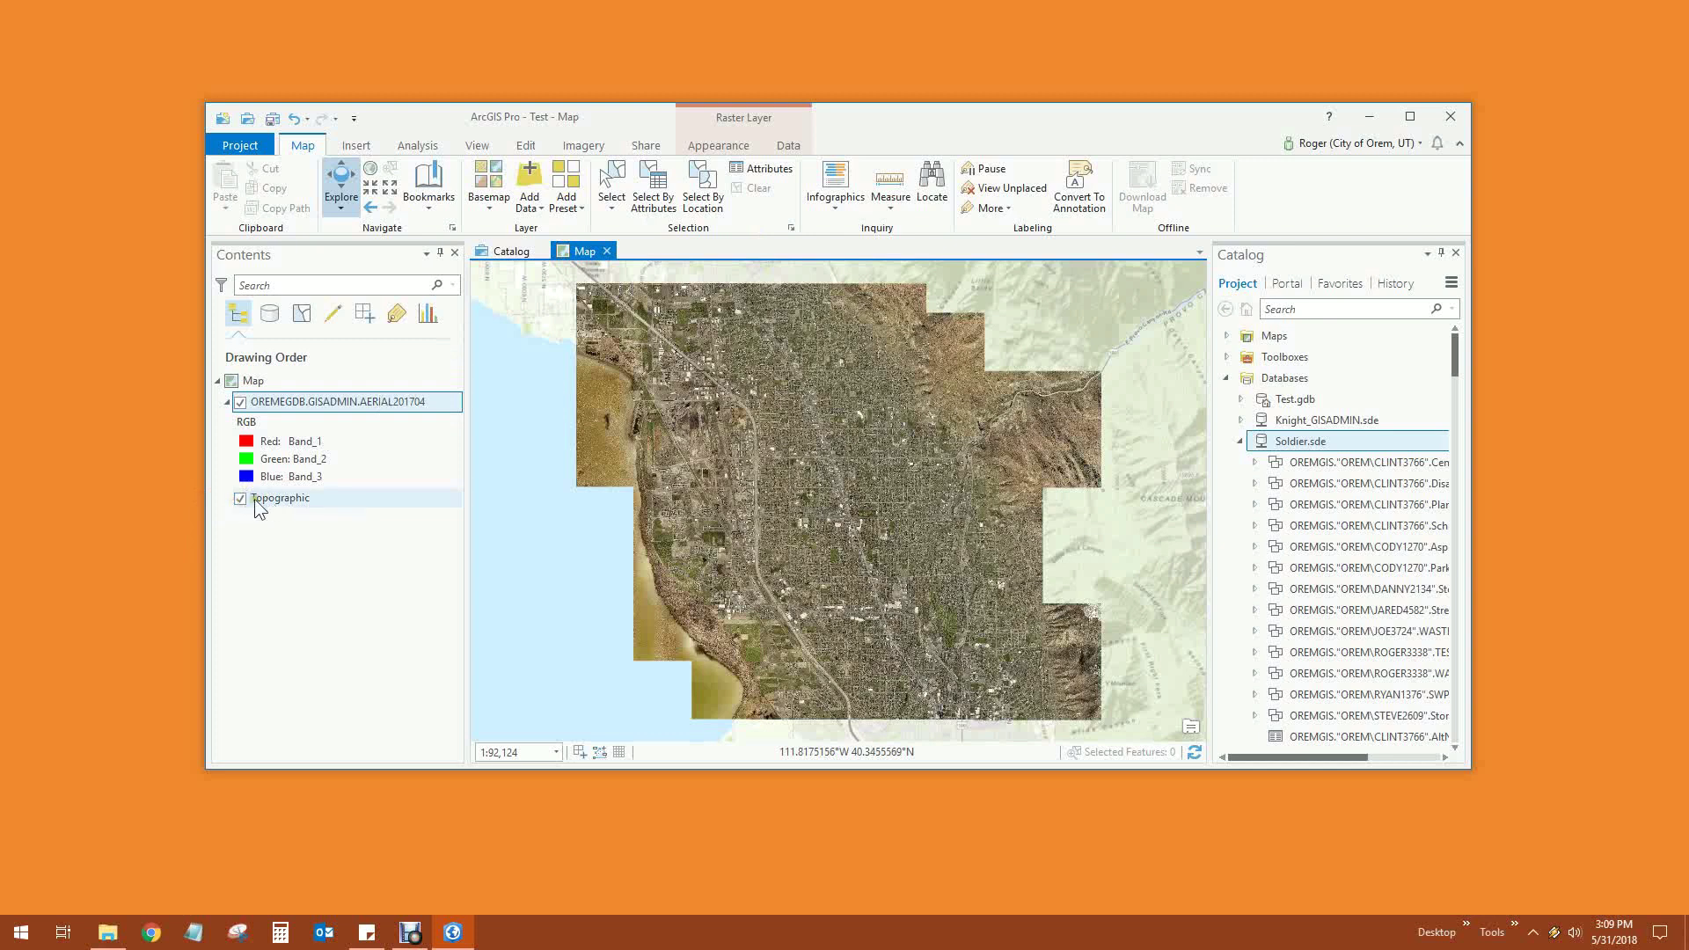
Remove the Topographic basemap layer, leaving only the OREMEGDB.GISADMIN.AERIAL201704 raster
right_click(287, 500)
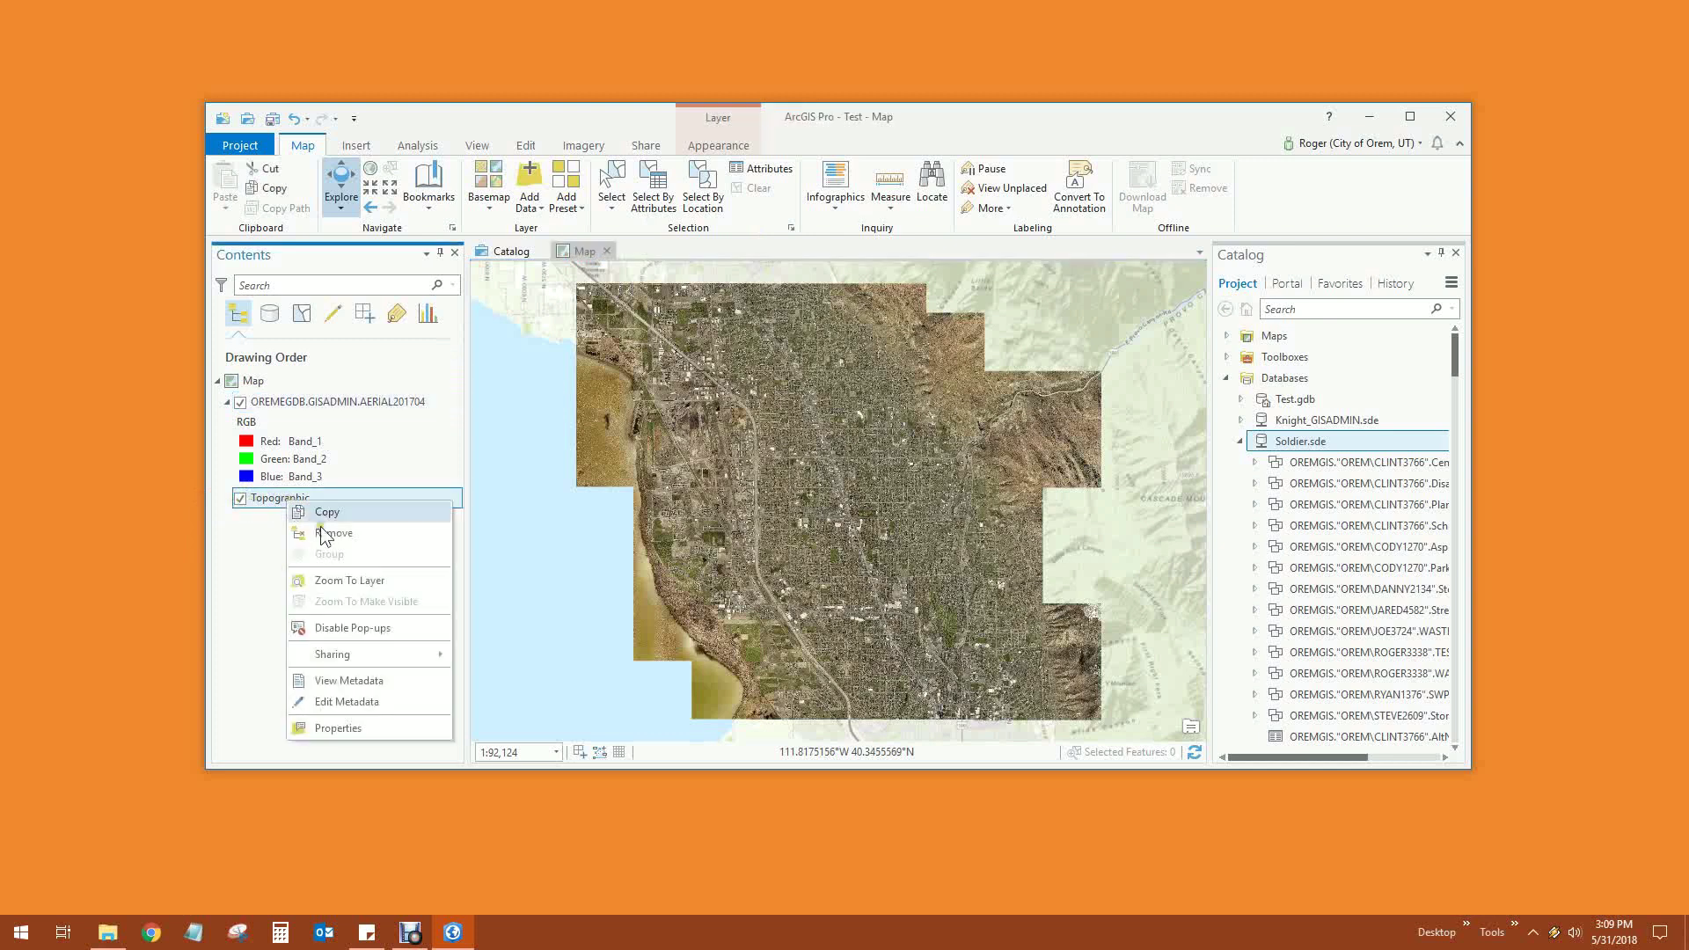
click(333, 533)
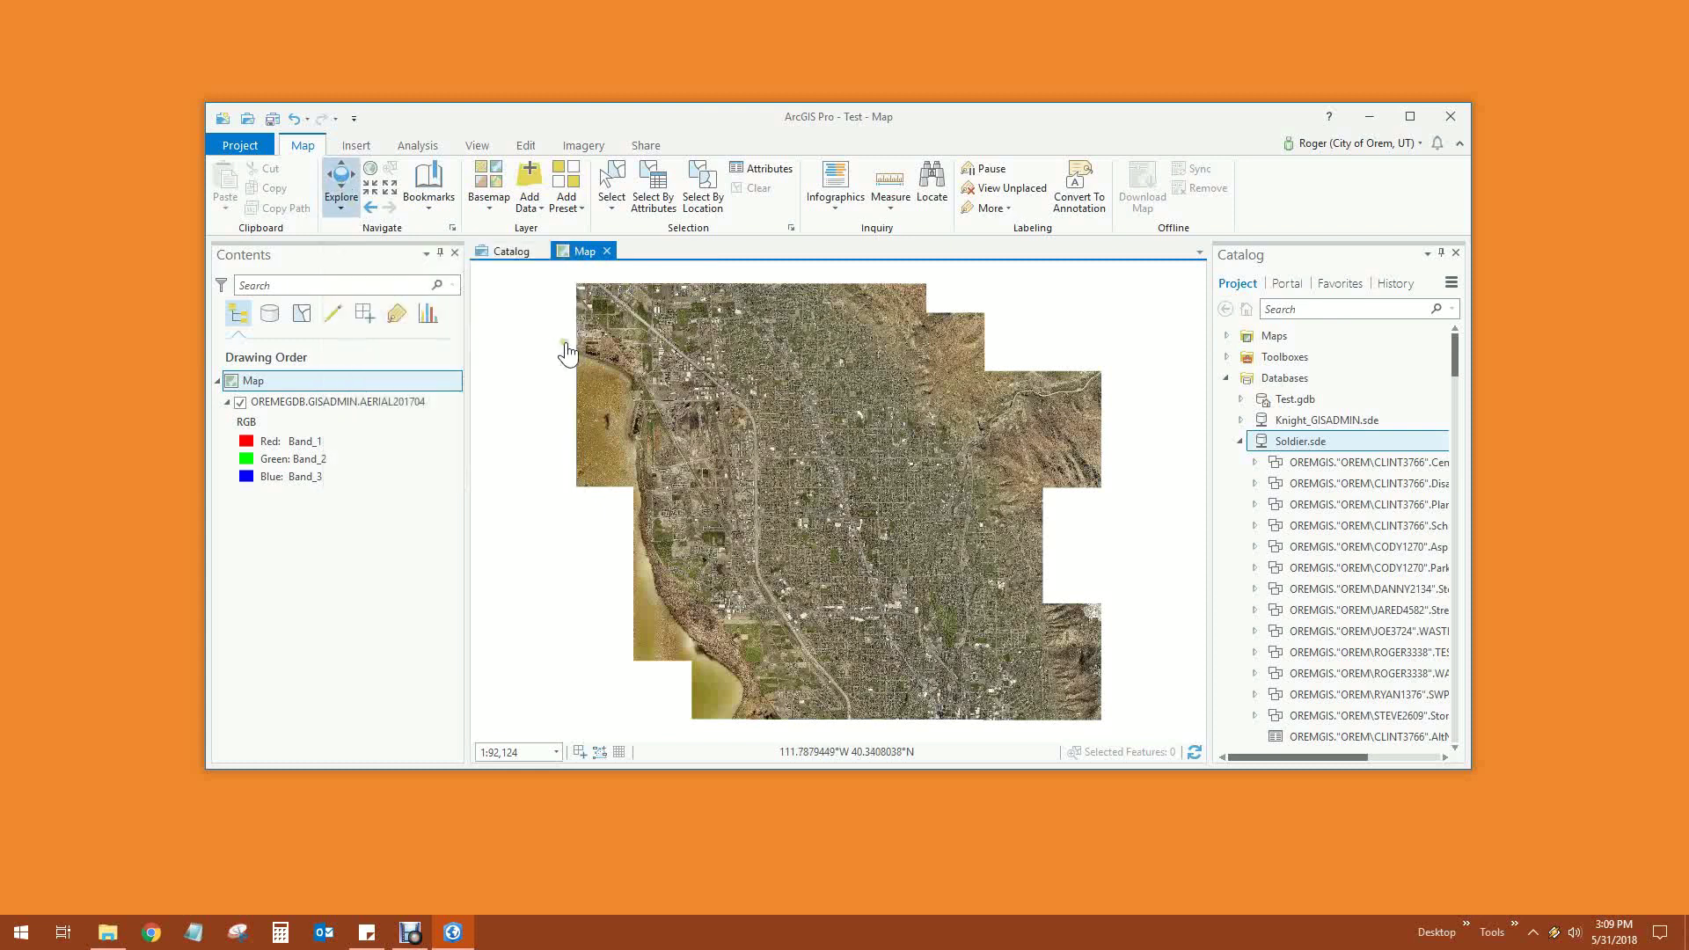
Pan east past the highway and zoom into one residential street of houses, about 1:825 scale
scroll(780, 532, up, 3)
scroll(834, 547, up, 8)
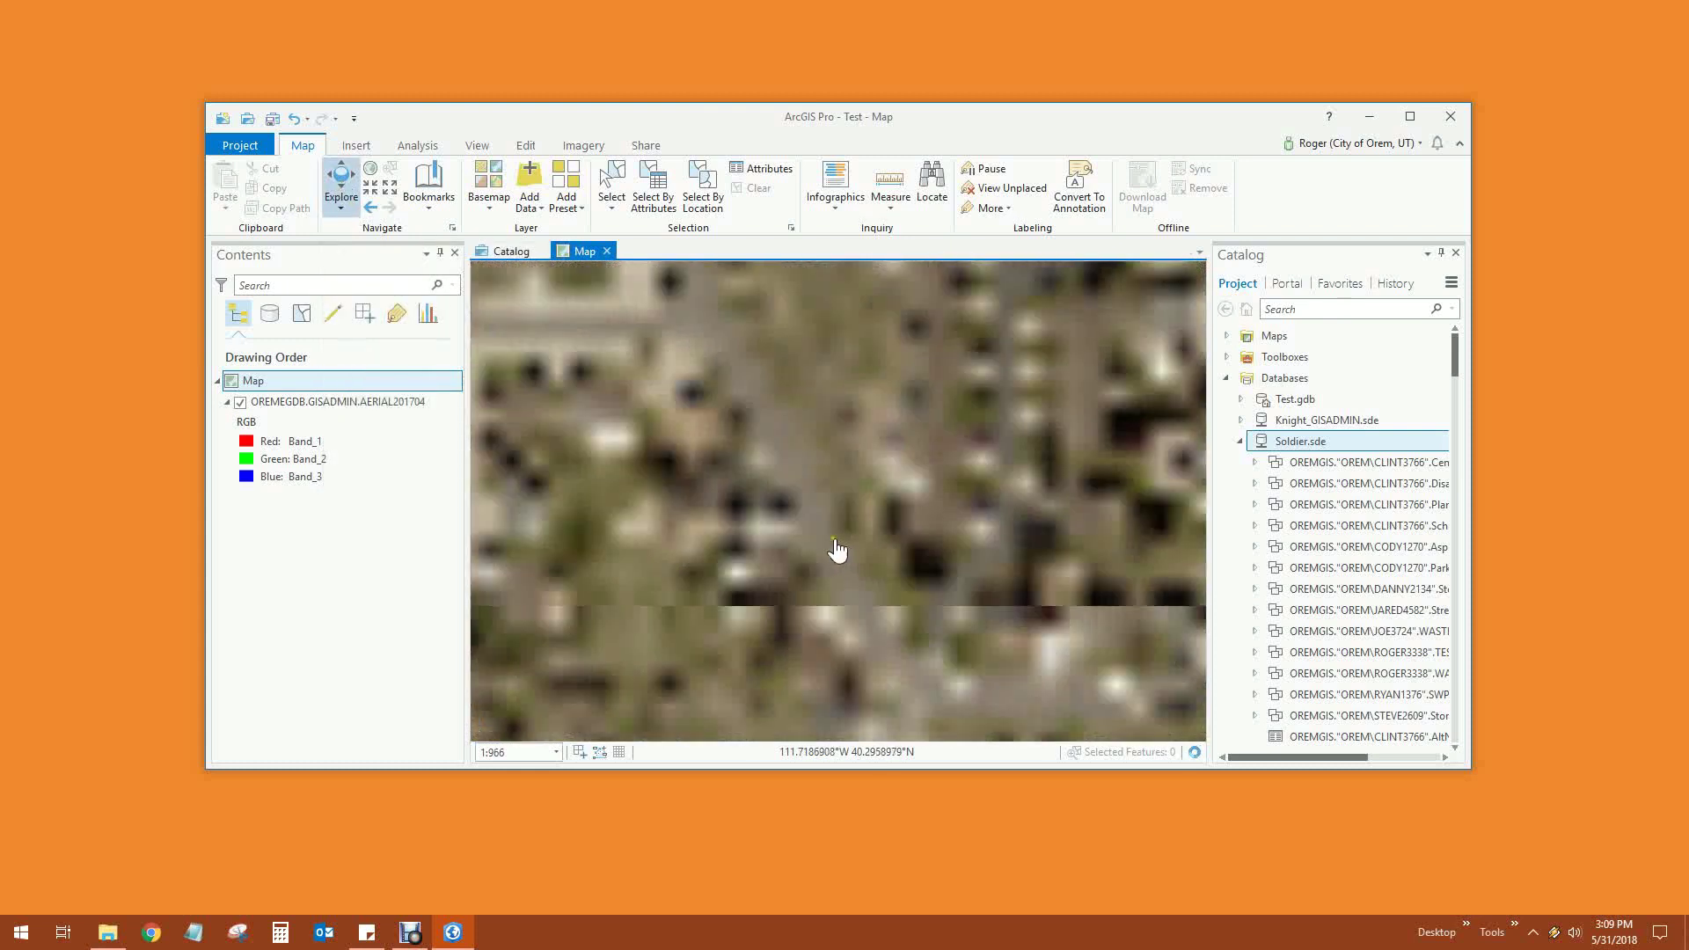
scroll(833, 547, down, 5)
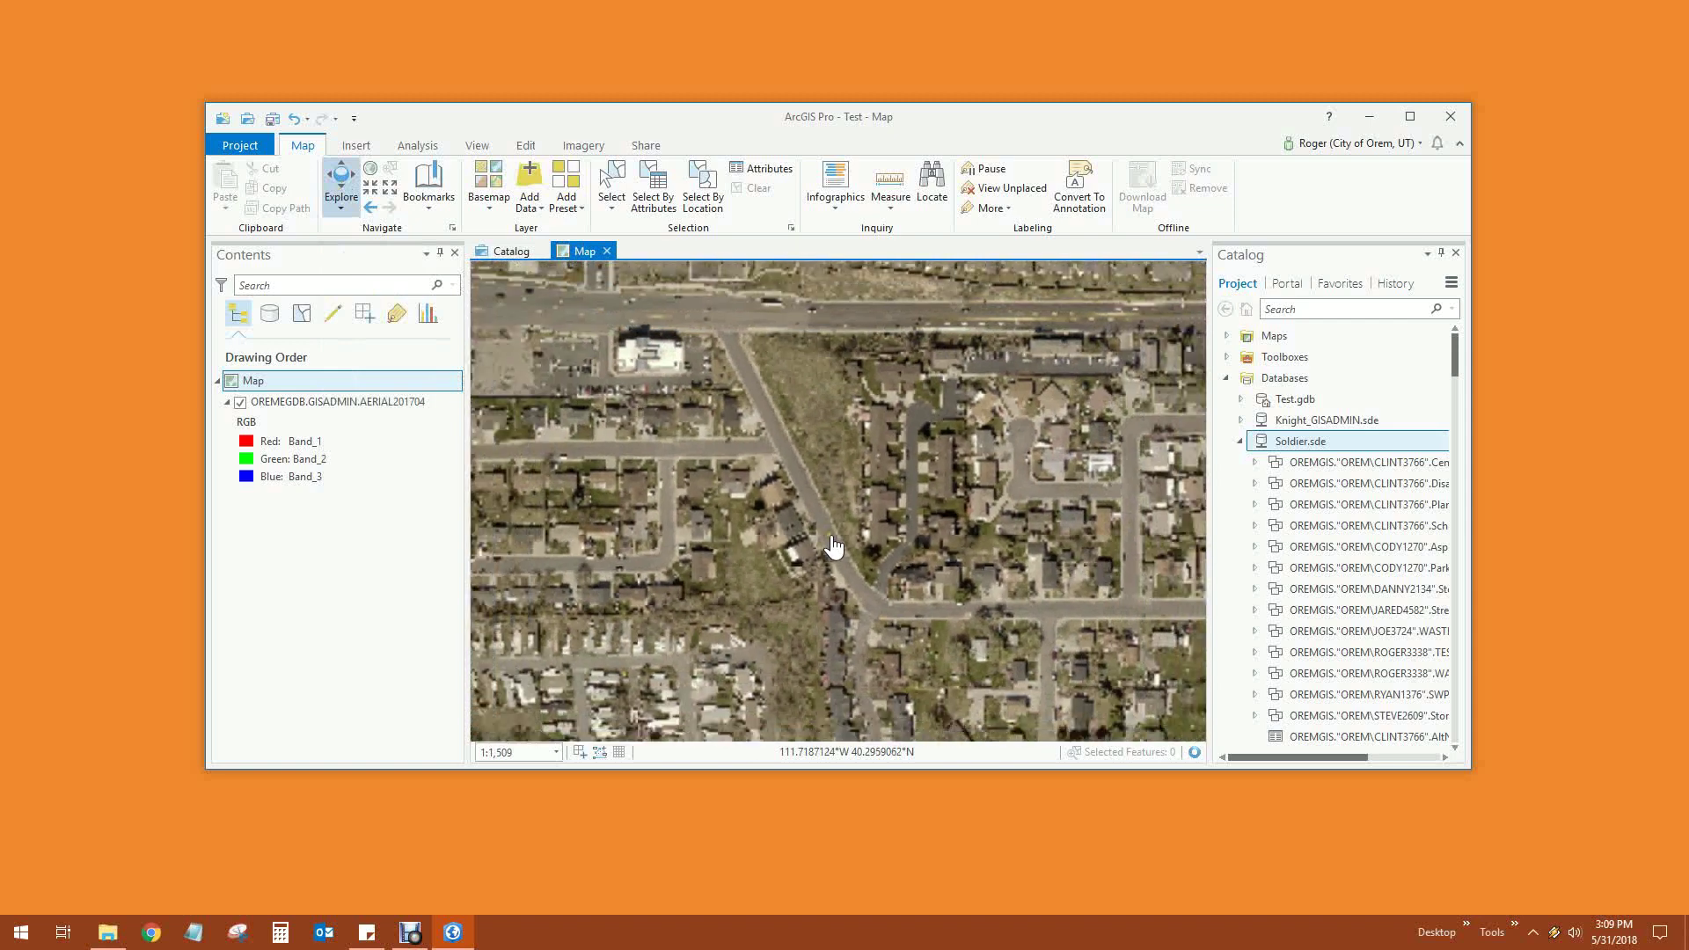
scroll(834, 548, down, 3)
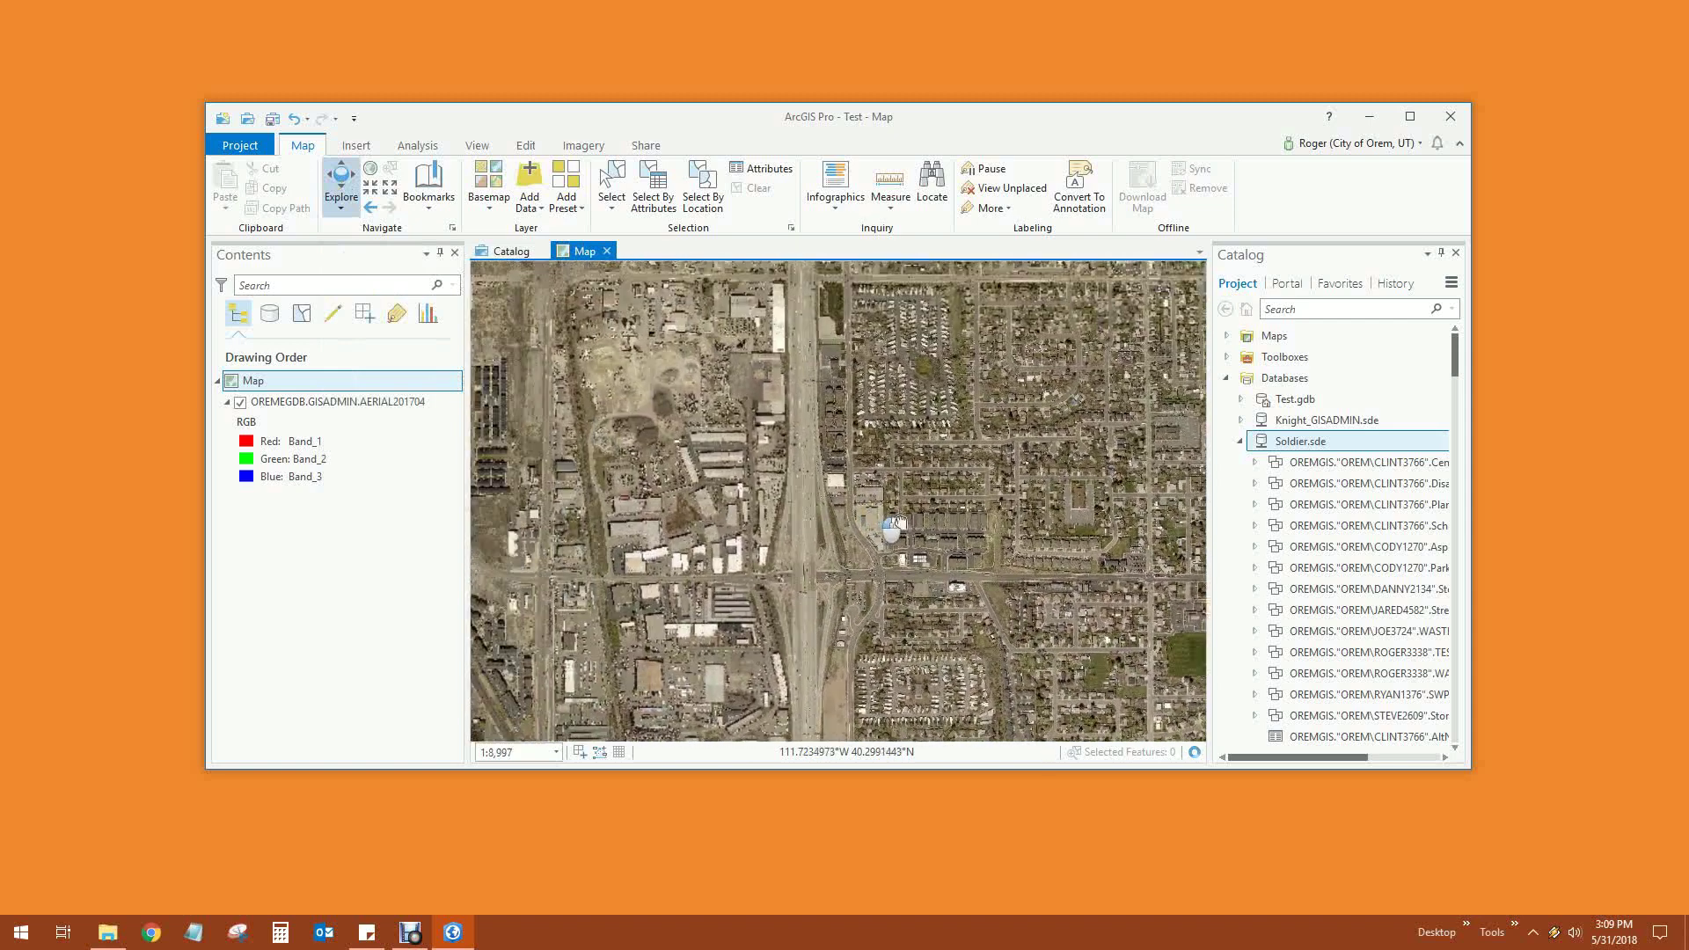
drag(780, 522, 652, 569)
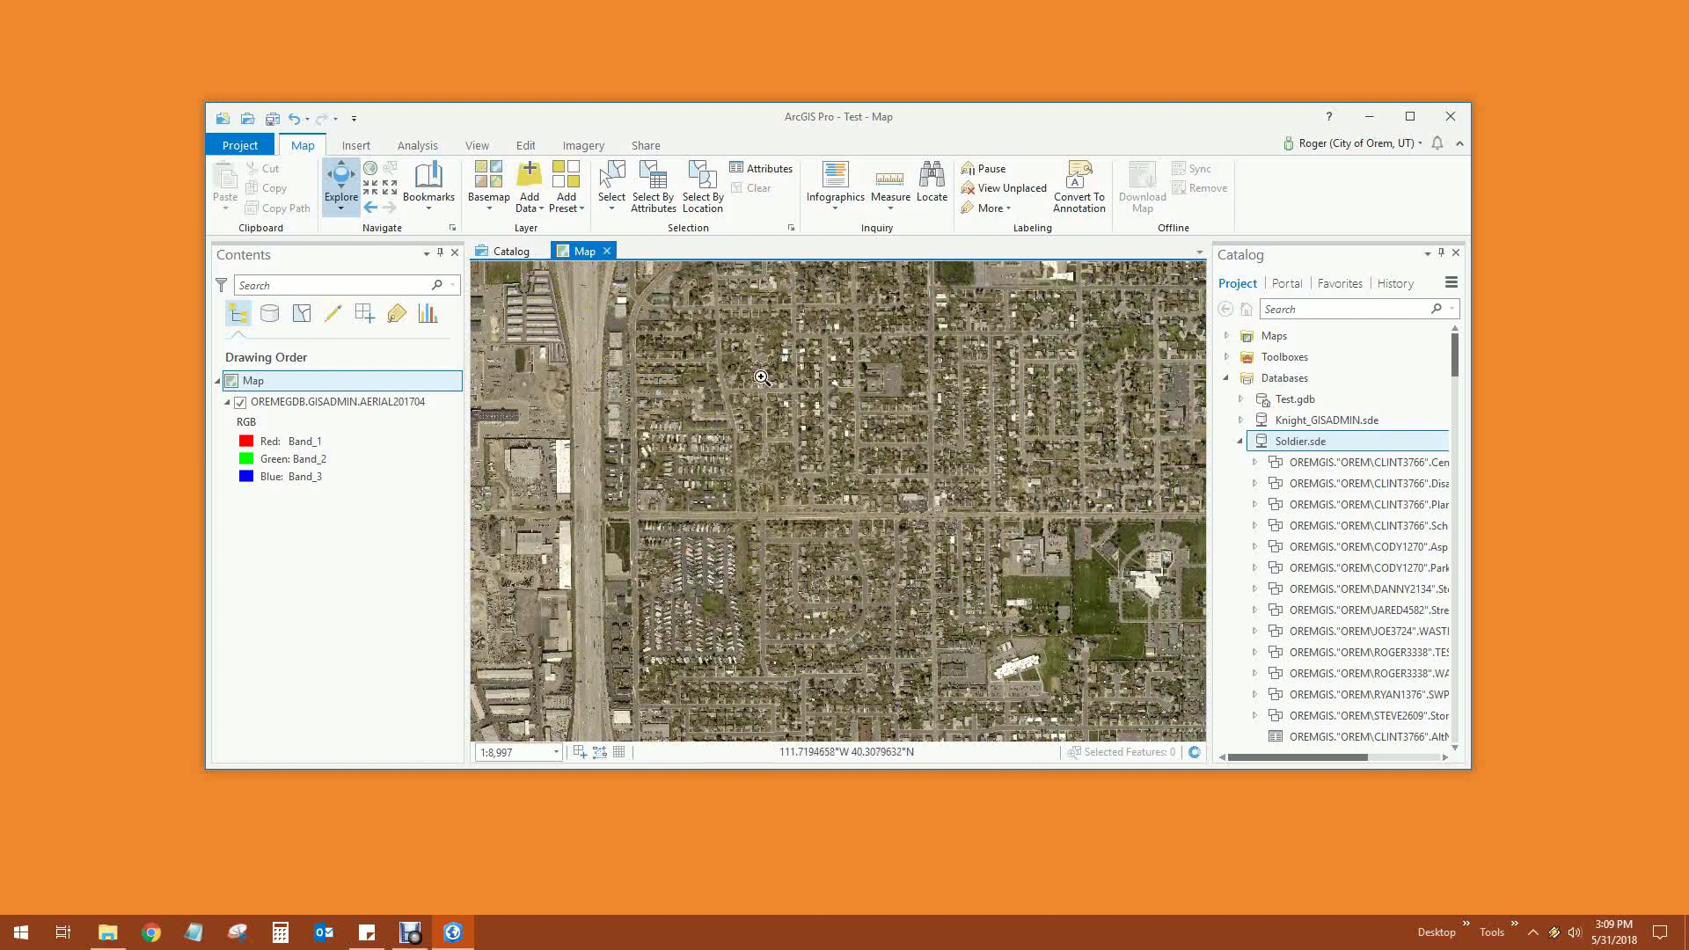
drag(675, 352, 835, 487)
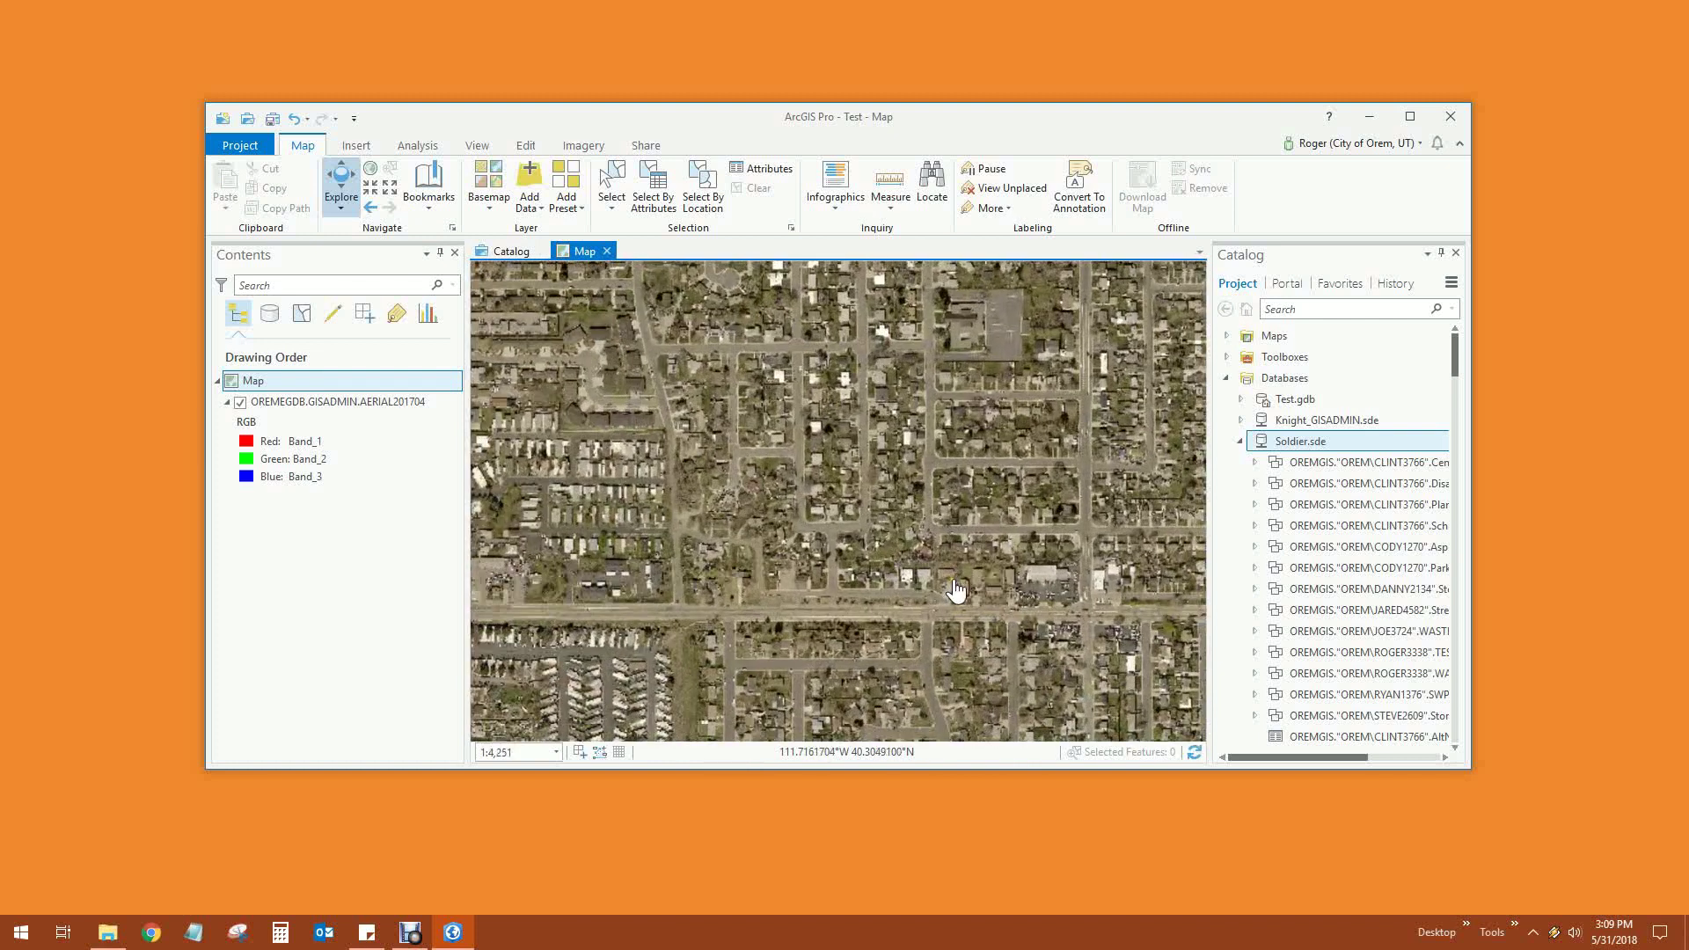
drag(792, 406, 915, 506)
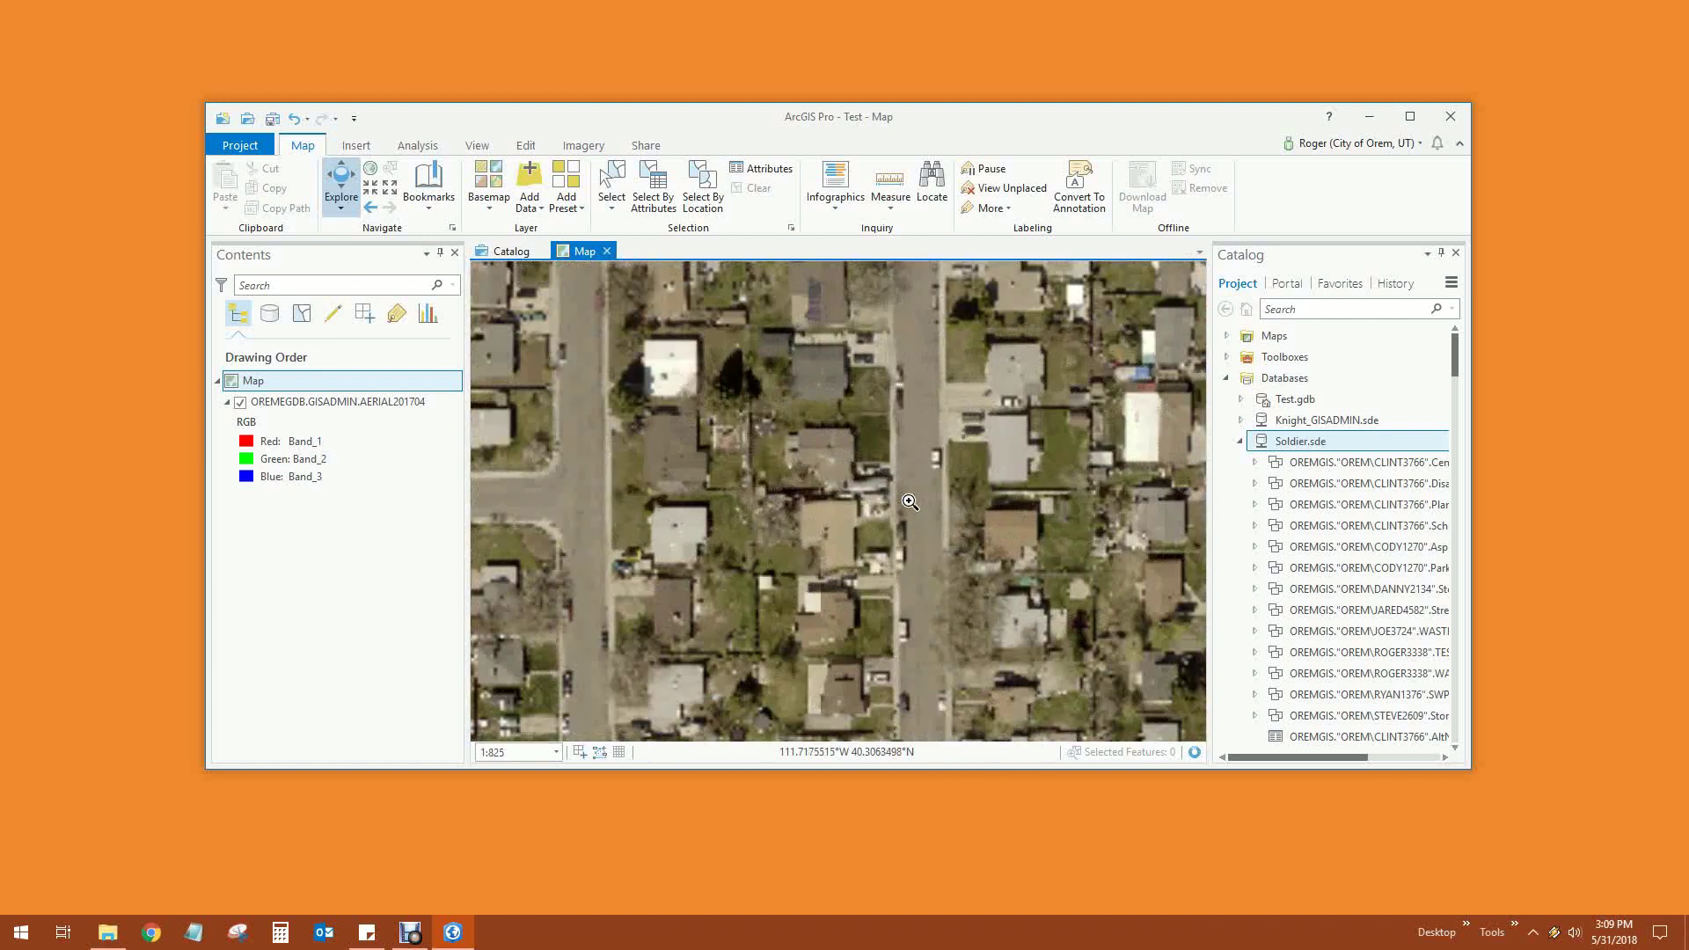